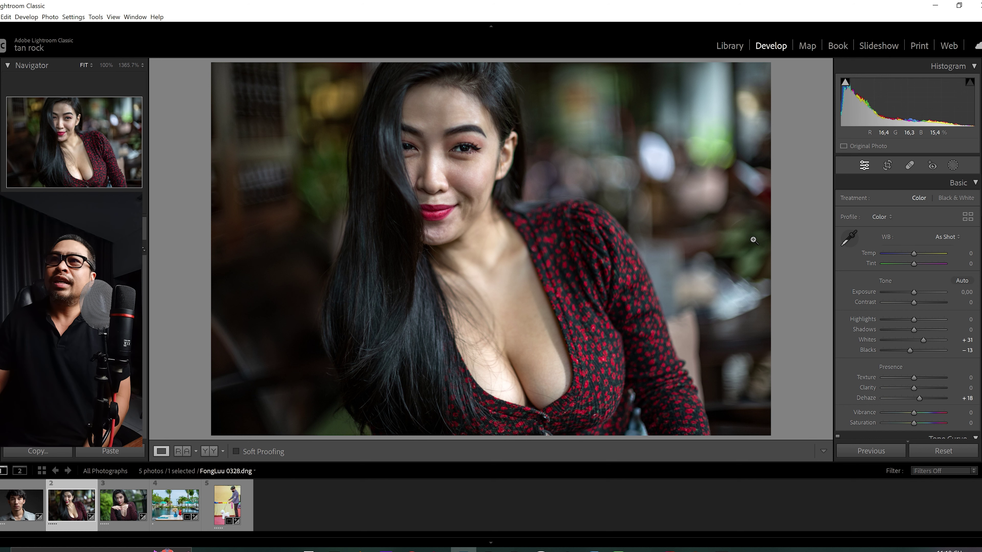
# Step: Open the Masking adjustments for the portrait and restore the Lightroom window to a smaller size
pyautogui.click(888, 169)
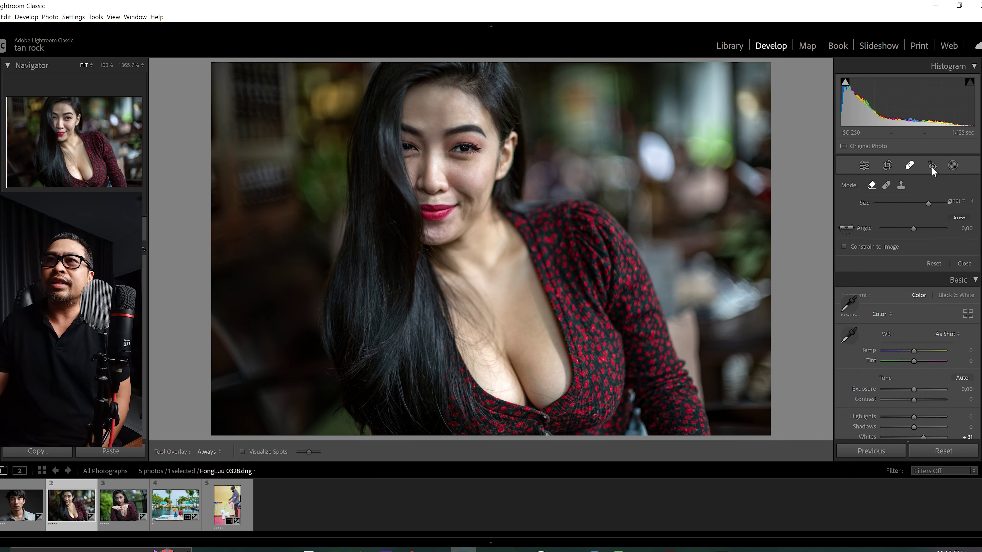
pyautogui.click(931, 167)
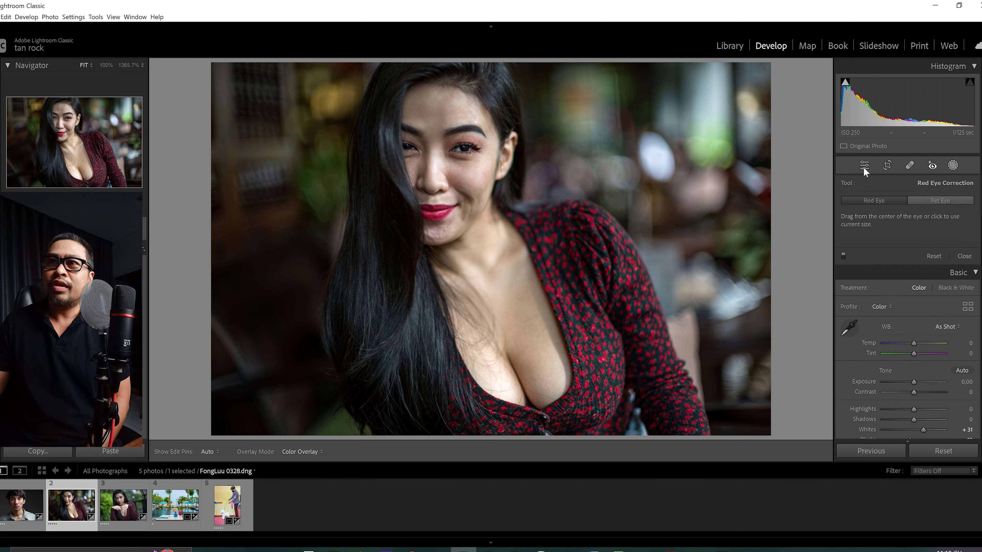
pyautogui.click(953, 165)
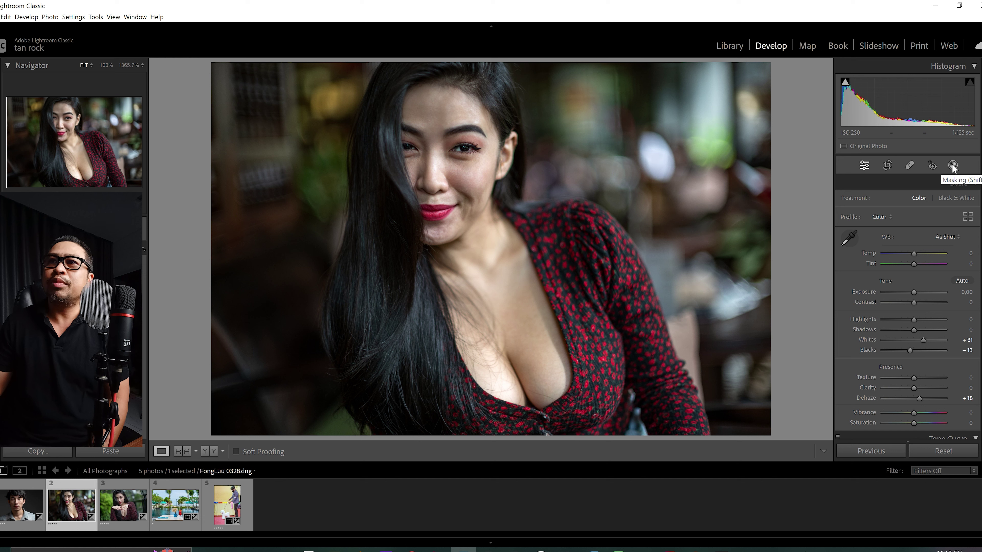
pyautogui.click(953, 166)
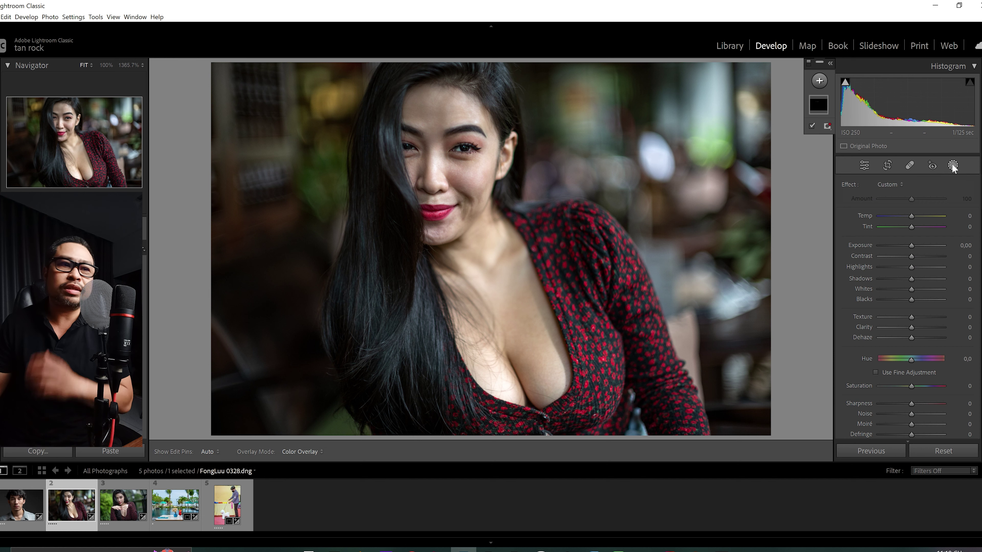
pyautogui.click(959, 7)
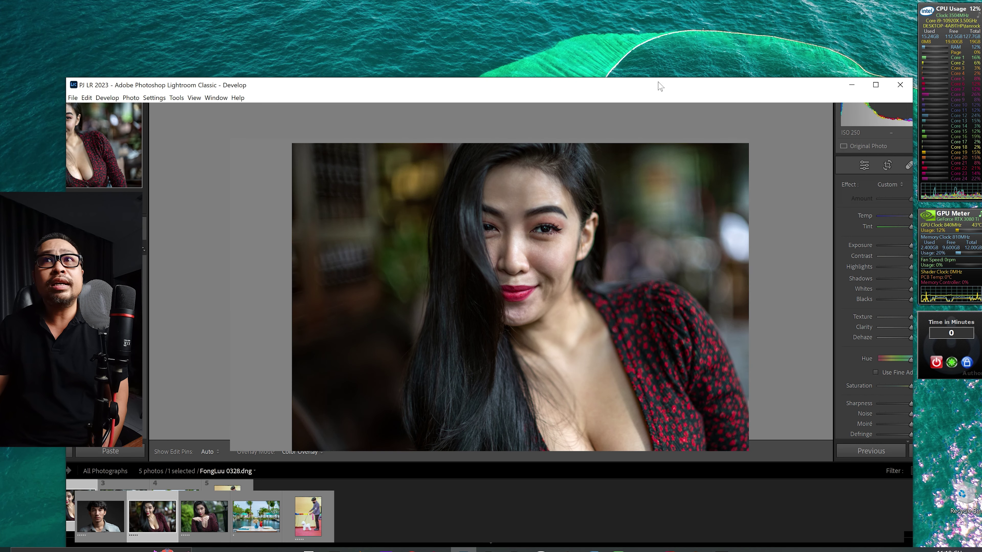
pyautogui.moveTo(662, 89); pyautogui.dragTo(561, 8)
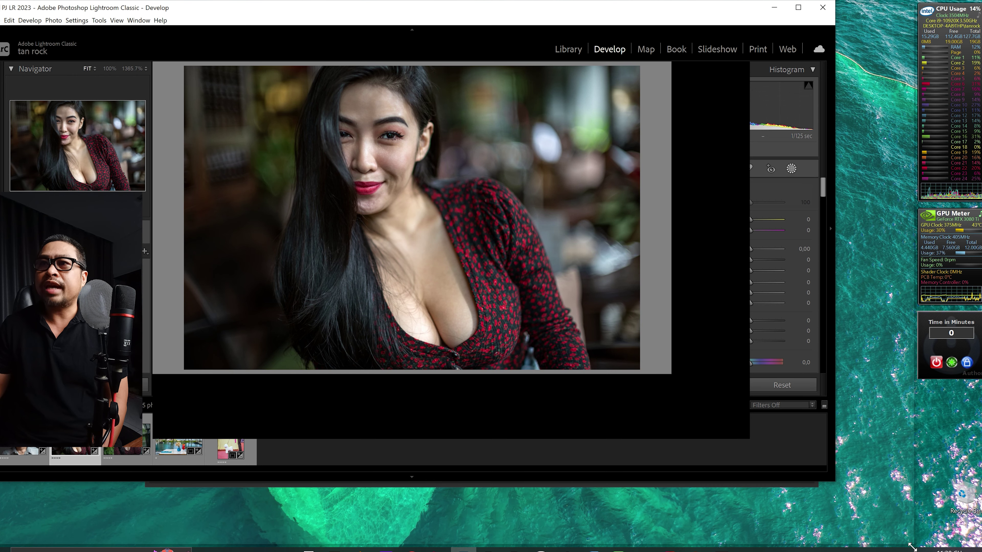
# Step: Enlarge the restored Lightroom window to nearly fill the screen
pyautogui.moveTo(910, 547); pyautogui.dragTo(914, 546)
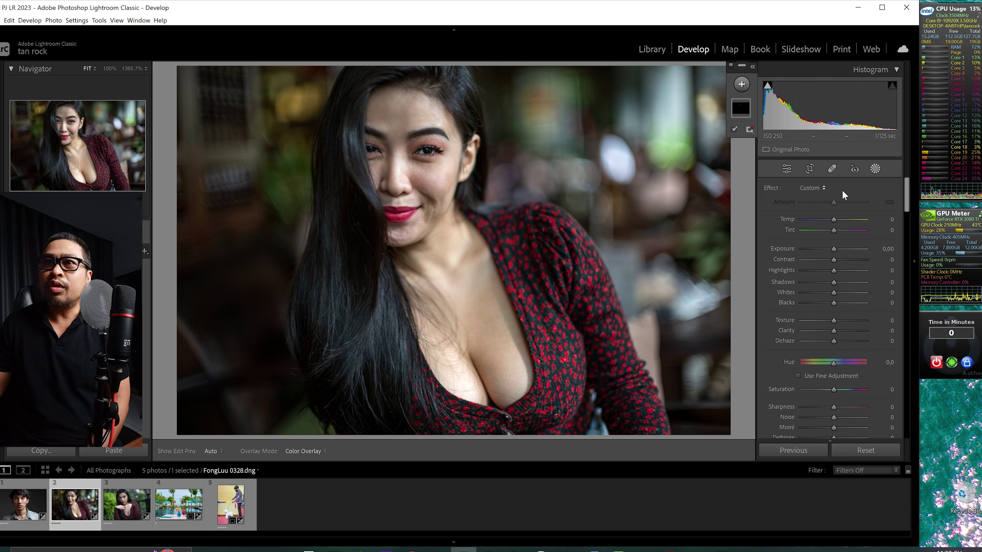
# Step: Build a Select People mask on Person 1 with only Hair ticked, after testing Entire Person and Body Skin
pyautogui.click(742, 89)
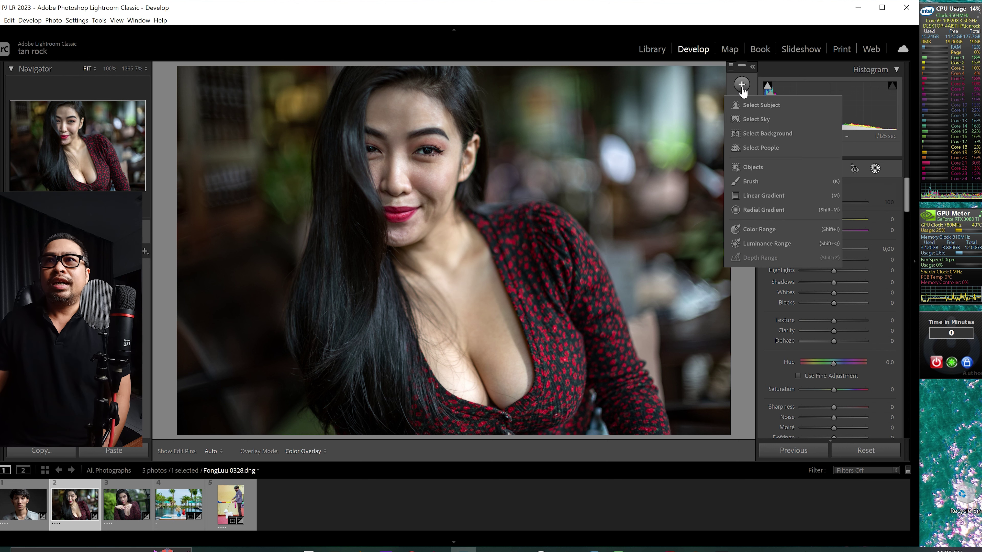
pyautogui.click(757, 152)
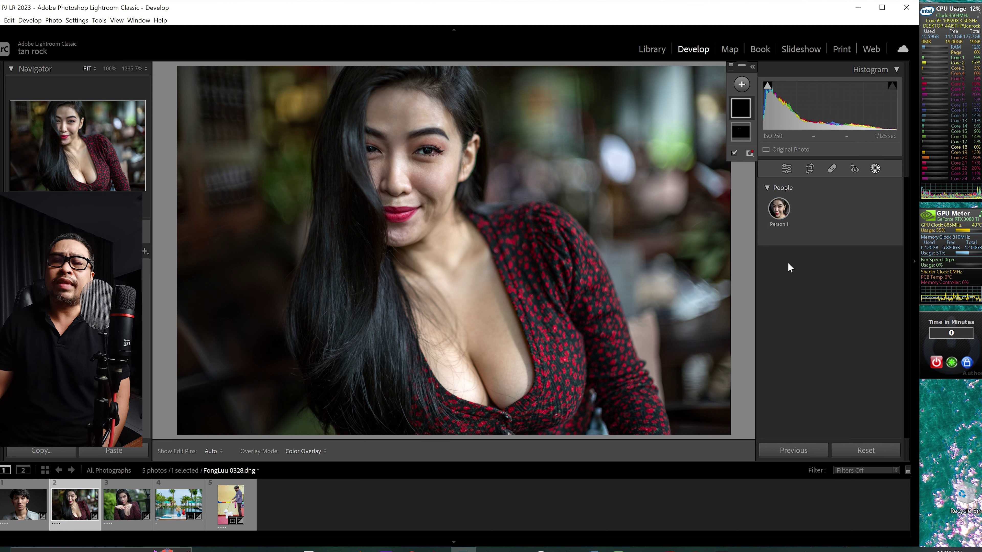
pyautogui.click(779, 210)
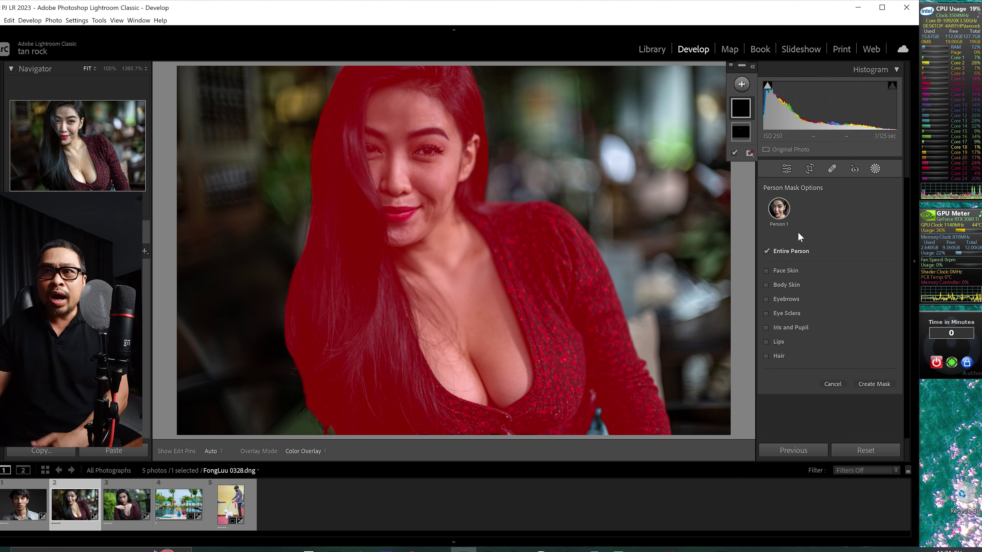
pyautogui.click(765, 251)
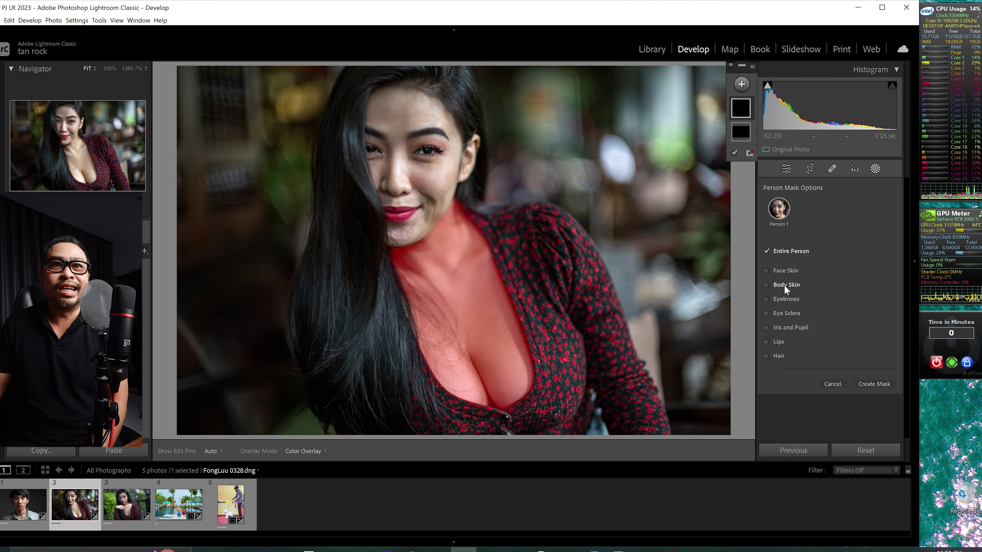
pyautogui.click(783, 284)
pyautogui.click(784, 284)
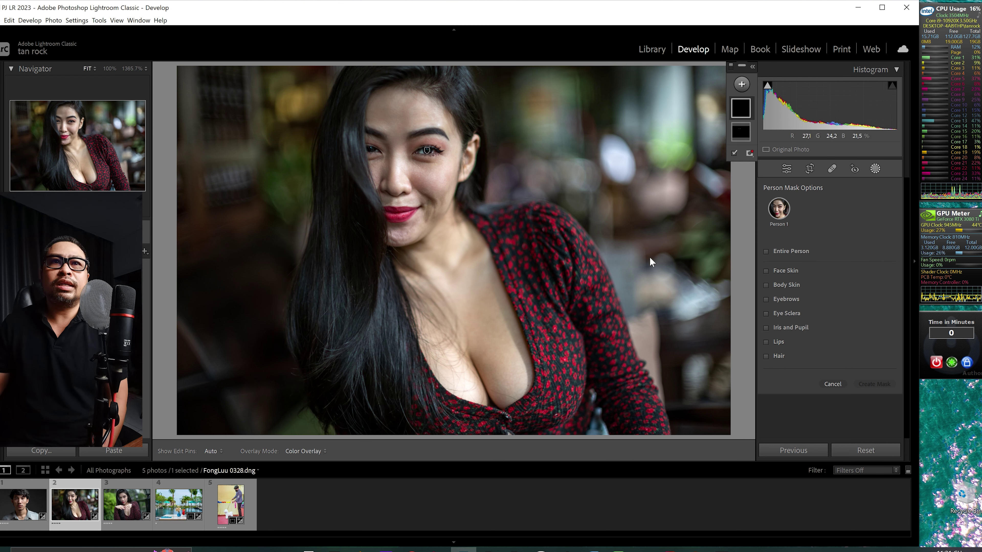
pyautogui.click(777, 355)
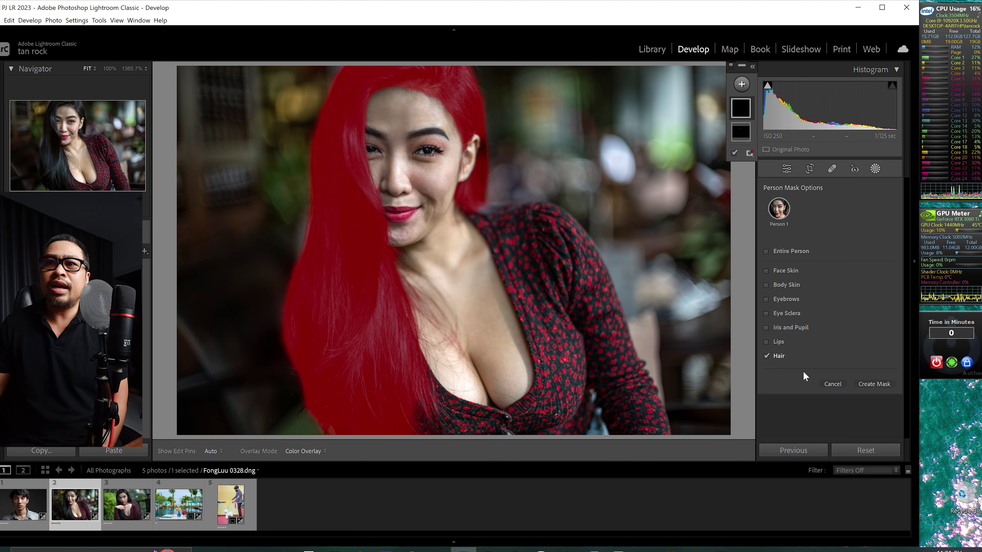
pyautogui.click(874, 385)
# Step: Create the hair mask and try Hue and Saturation shifts on the hair
pyautogui.click(873, 385)
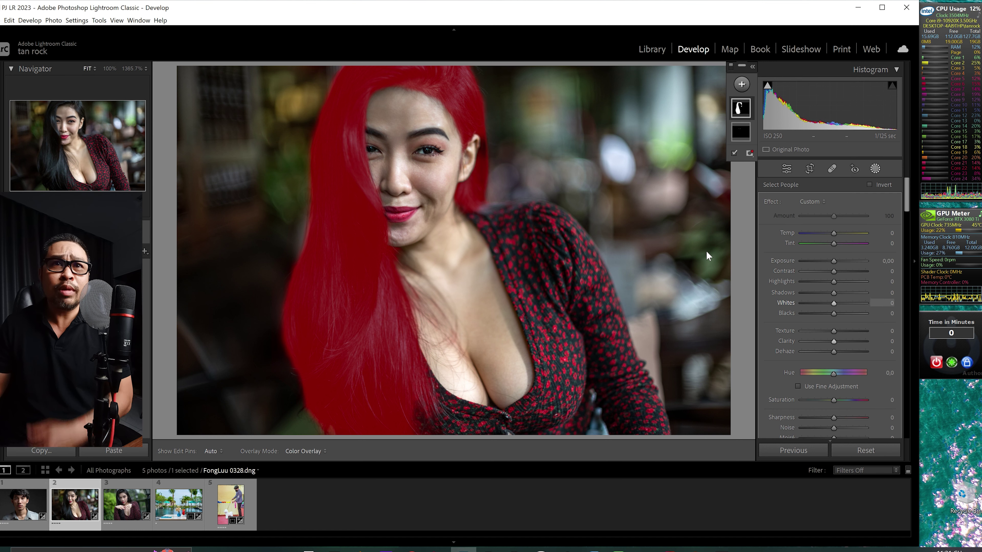
pyautogui.moveTo(705, 256)
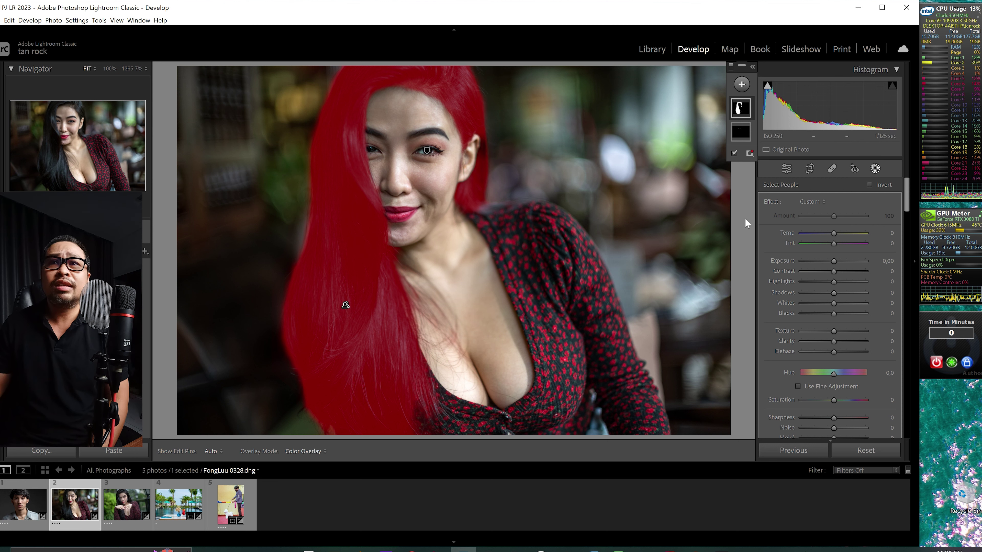
pyautogui.moveTo(833, 372)
pyautogui.mouseDown()
pyautogui.moveTo(777, 376)
pyautogui.moveTo(876, 370)
pyautogui.mouseUp()
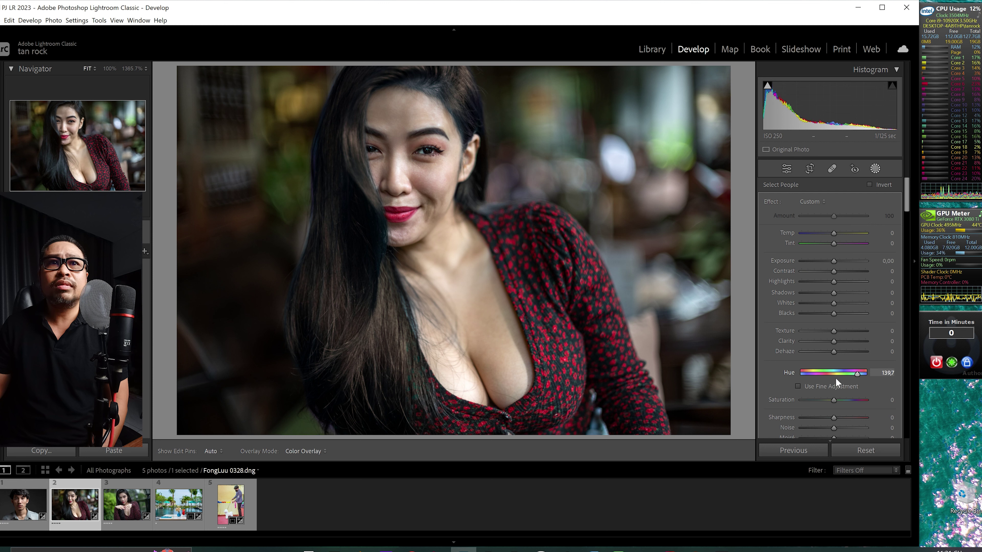
pyautogui.moveTo(835, 377); pyautogui.dragTo(864, 374)
pyautogui.doubleClick(864, 372)
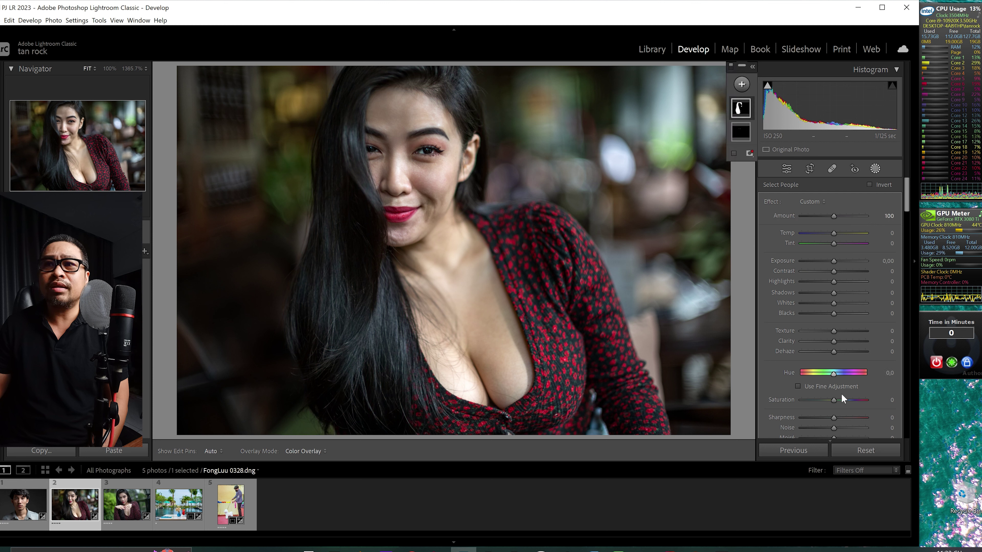
pyautogui.moveTo(860, 397)
pyautogui.mouseDown()
pyautogui.moveTo(880, 397)
pyautogui.moveTo(819, 396)
pyautogui.moveTo(811, 373)
pyautogui.moveTo(797, 373)
pyautogui.moveTo(835, 374)
pyautogui.mouseUp()
# Step: Try Exposure and Shadows on the hair, then reset Shadows, Exposure, Saturation and Hue to 0
pyautogui.moveTo(832, 260); pyautogui.dragTo(837, 259)
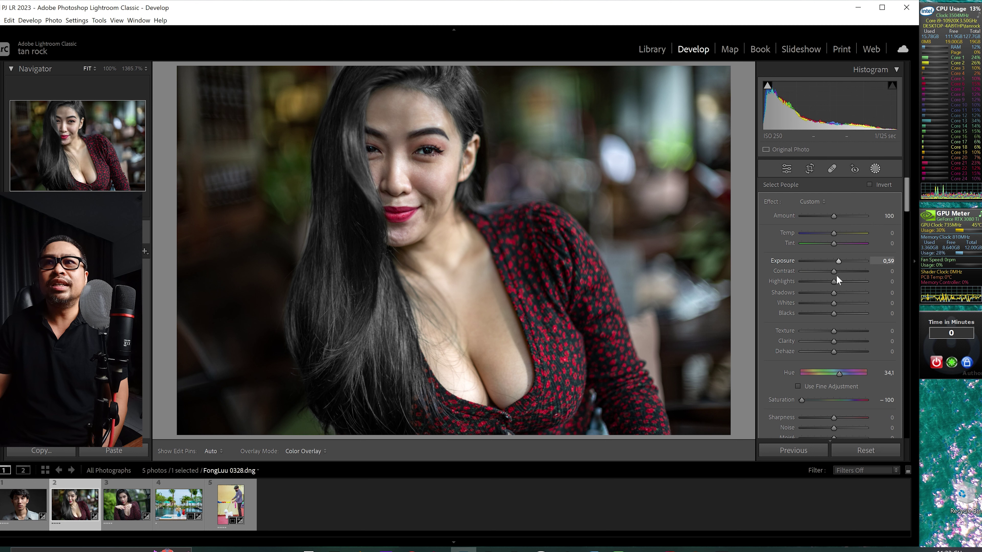
pyautogui.moveTo(835, 281); pyautogui.dragTo(842, 286)
pyautogui.doubleClick(841, 293)
pyautogui.doubleClick(837, 261)
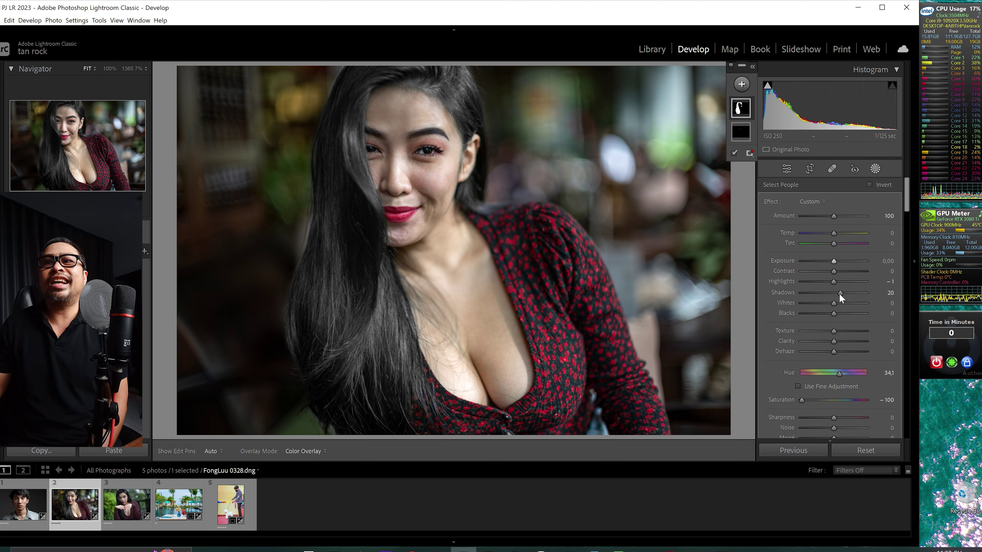
pyautogui.doubleClick(800, 400)
pyautogui.moveTo(841, 371); pyautogui.dragTo(841, 371)
pyautogui.doubleClick(841, 374)
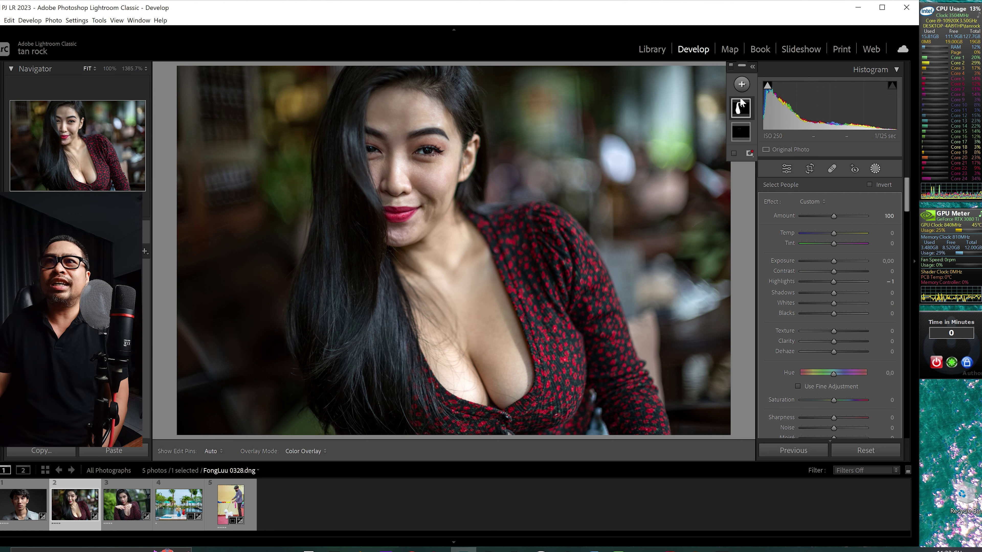
# Step: Choose Select People again, then close Masking to return to the Basic panel
pyautogui.click(742, 83)
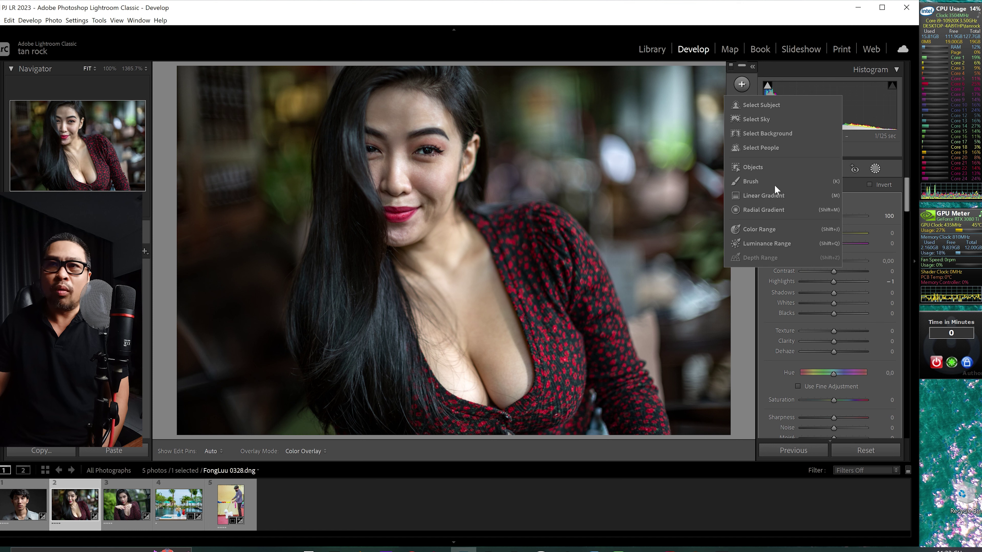
pyautogui.click(761, 148)
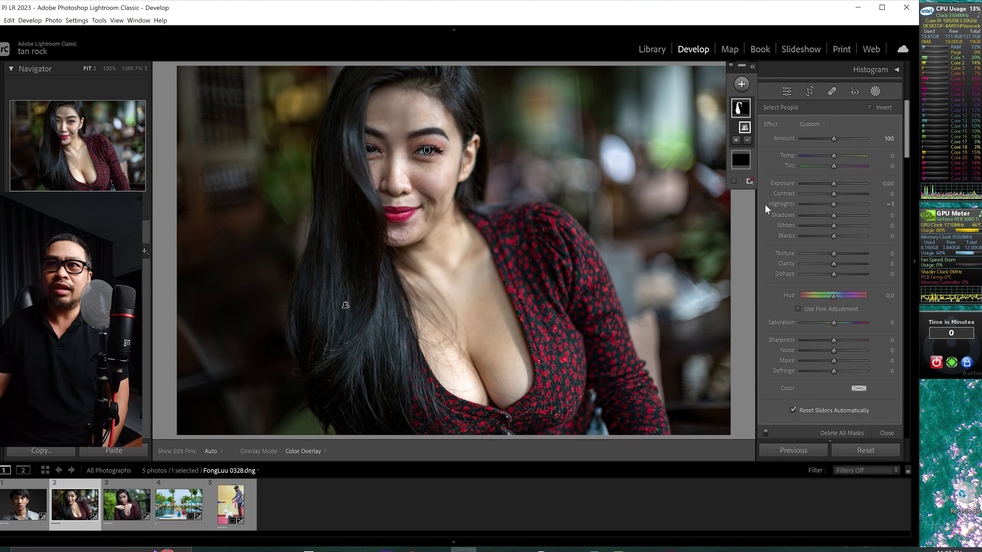
pyautogui.click(875, 91)
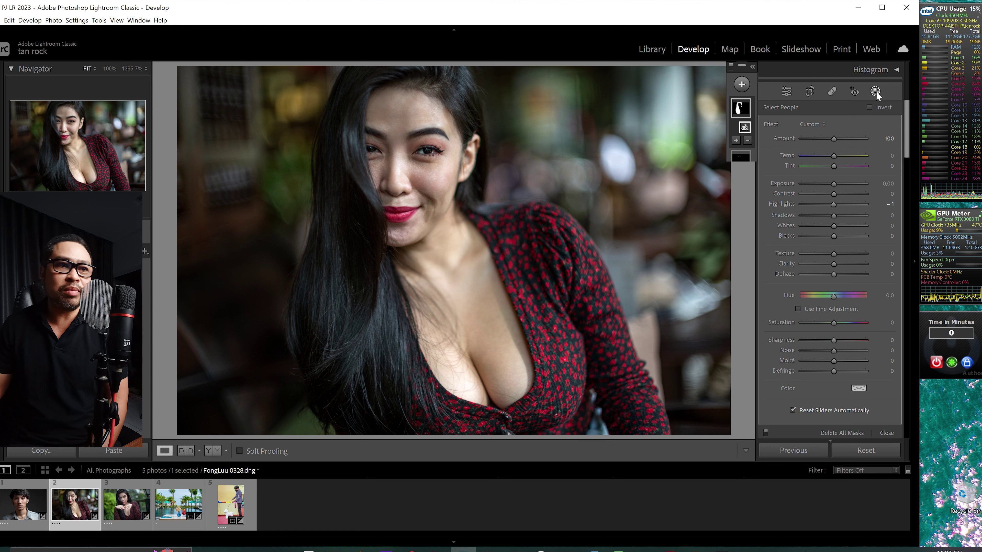
# Step: Switch to the man's portrait and show its existing masks
pyautogui.click(25, 505)
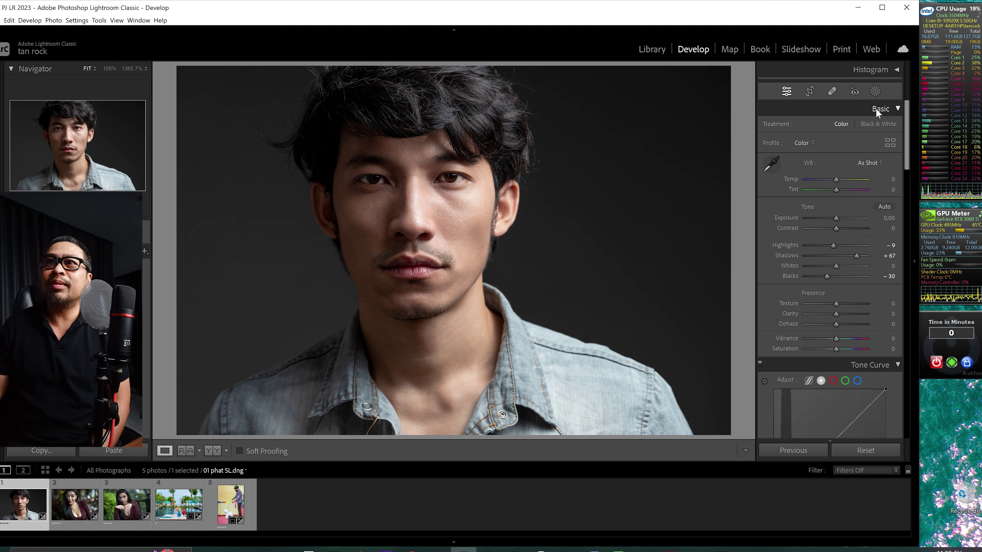
pyautogui.click(875, 92)
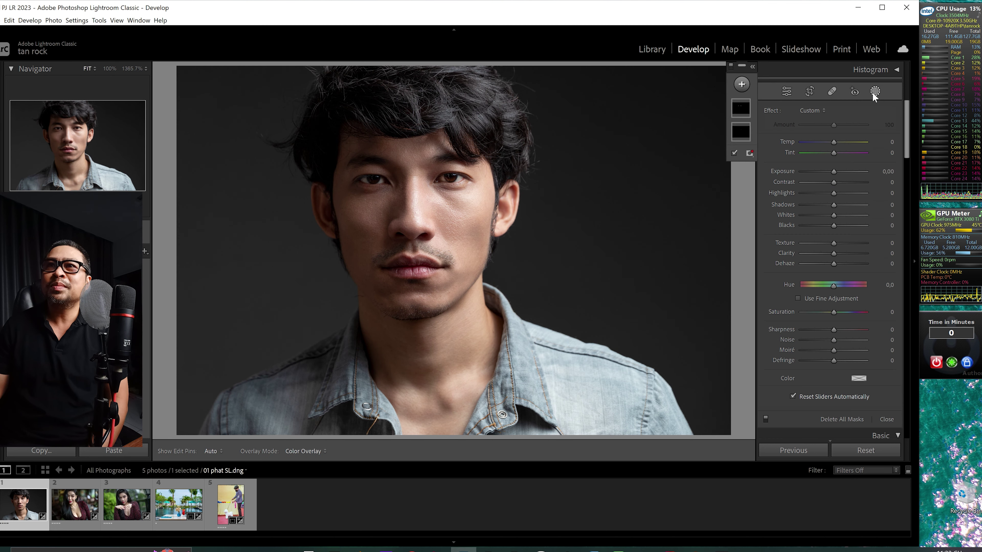
pyautogui.click(742, 132)
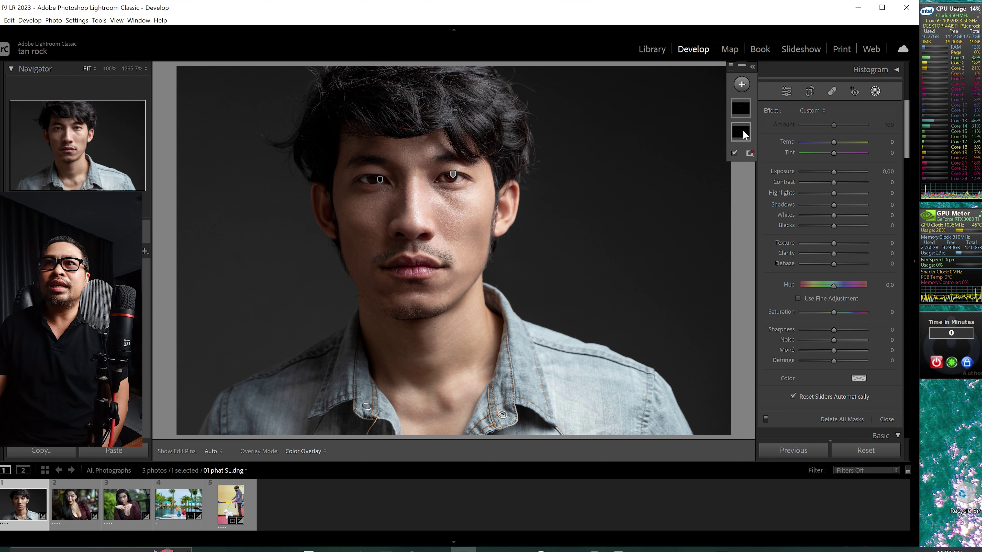
# Step: Start a Select People mask on Person 1 restricted to Body Skin
pyautogui.click(742, 86)
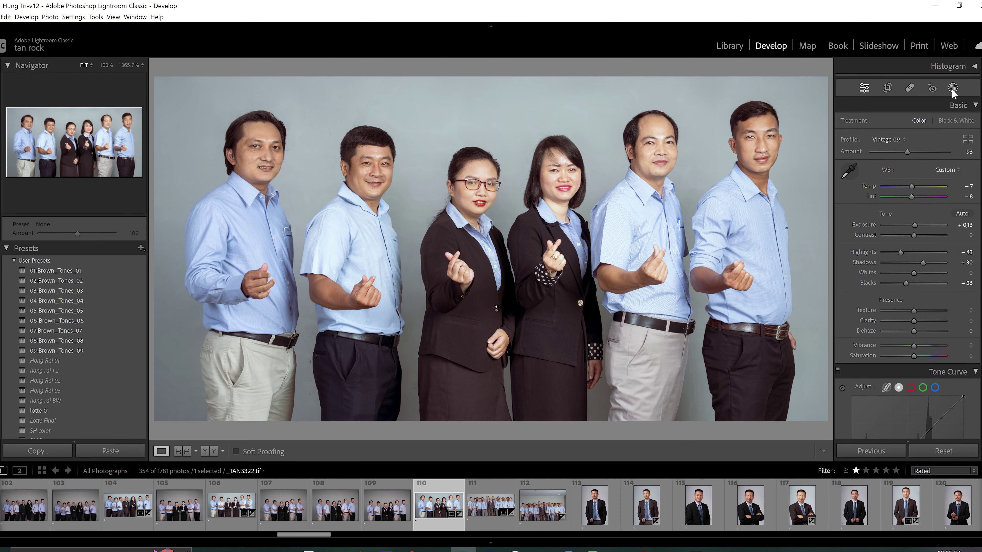
pyautogui.click(952, 89)
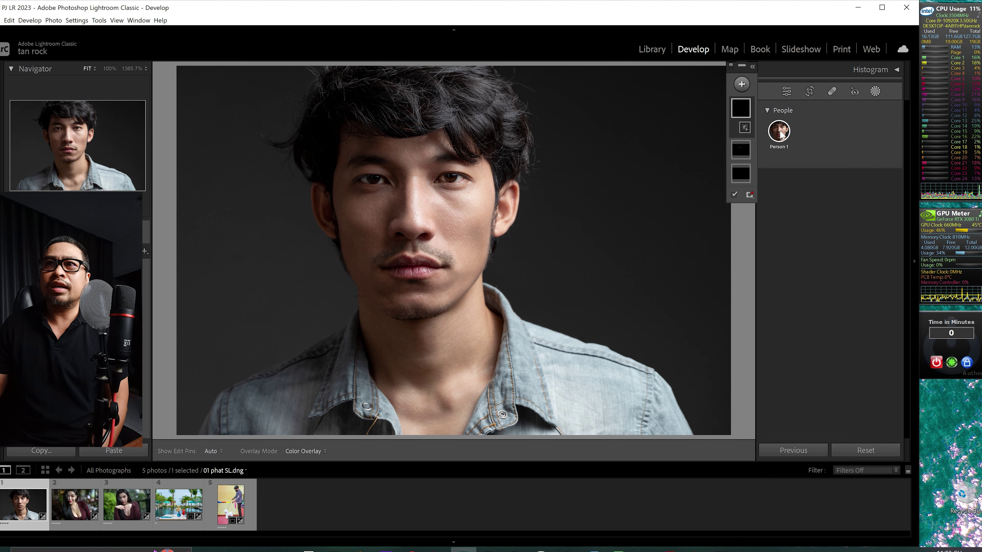
pyautogui.click(780, 133)
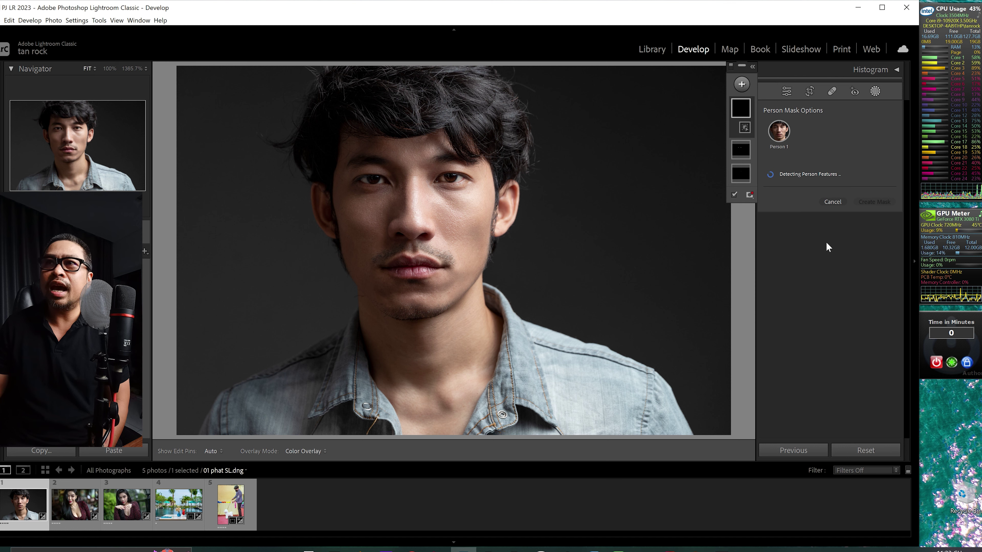
pyautogui.click(765, 174)
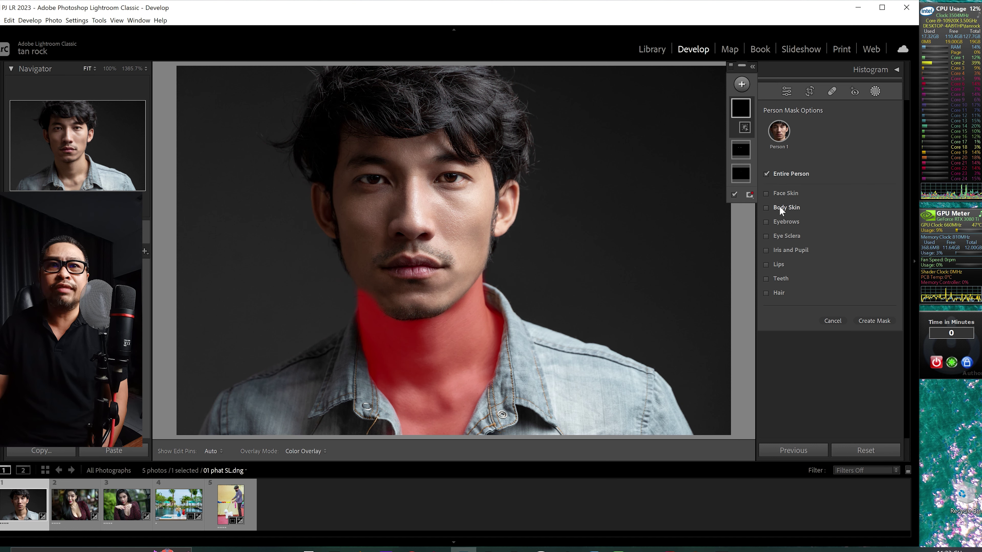
pyautogui.click(780, 207)
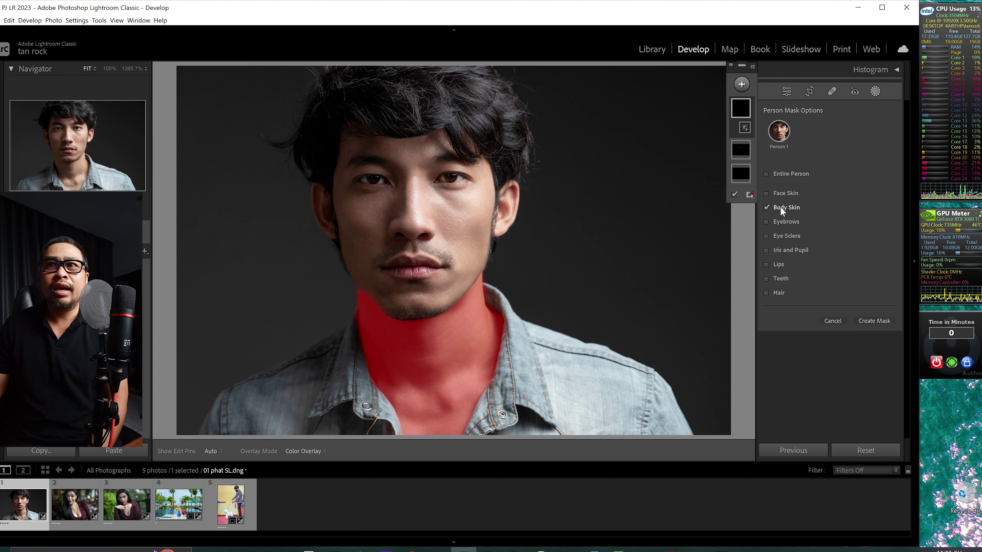
# Step: Create the body skin mask and toggle its overlay on the neck
pyautogui.click(877, 321)
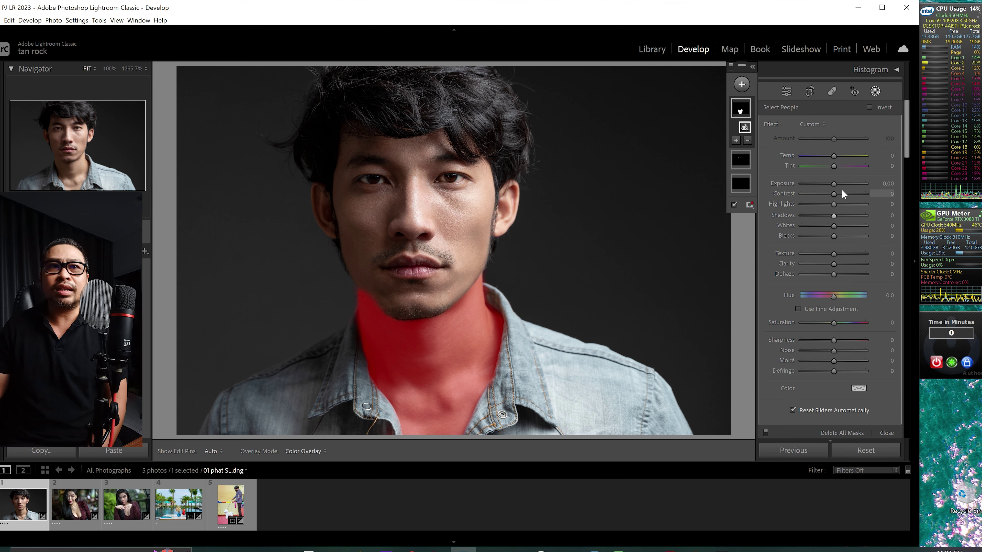
pyautogui.click(833, 215)
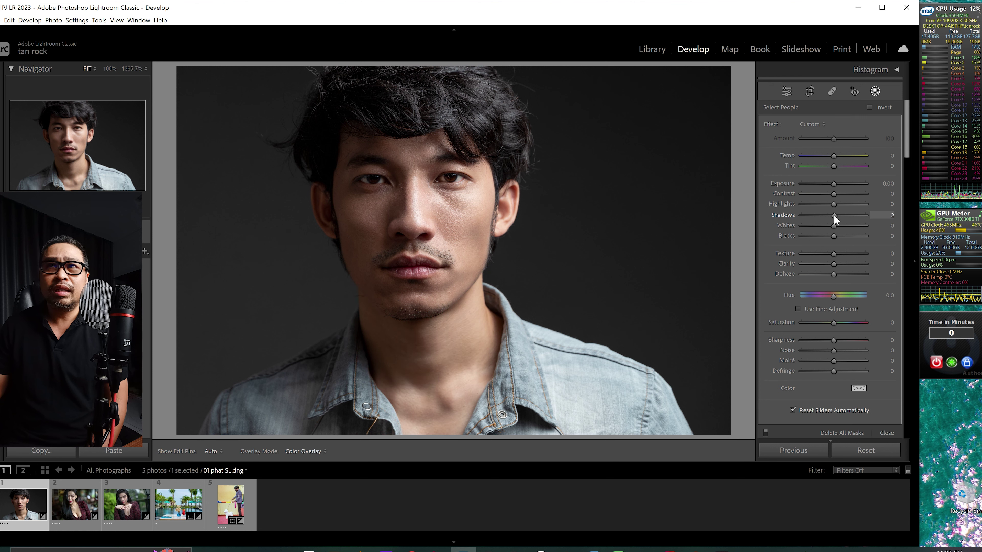
pyautogui.click(734, 205)
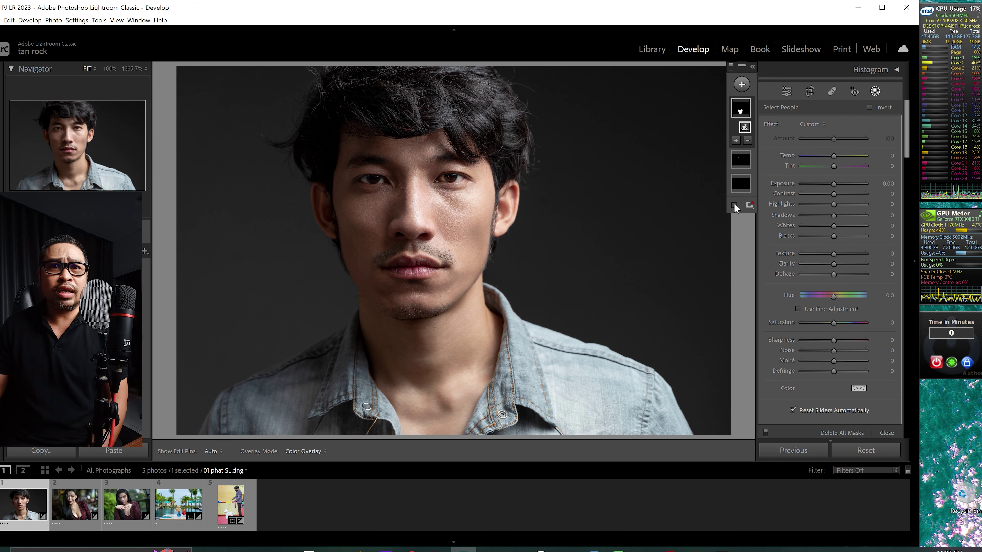
pyautogui.click(734, 204)
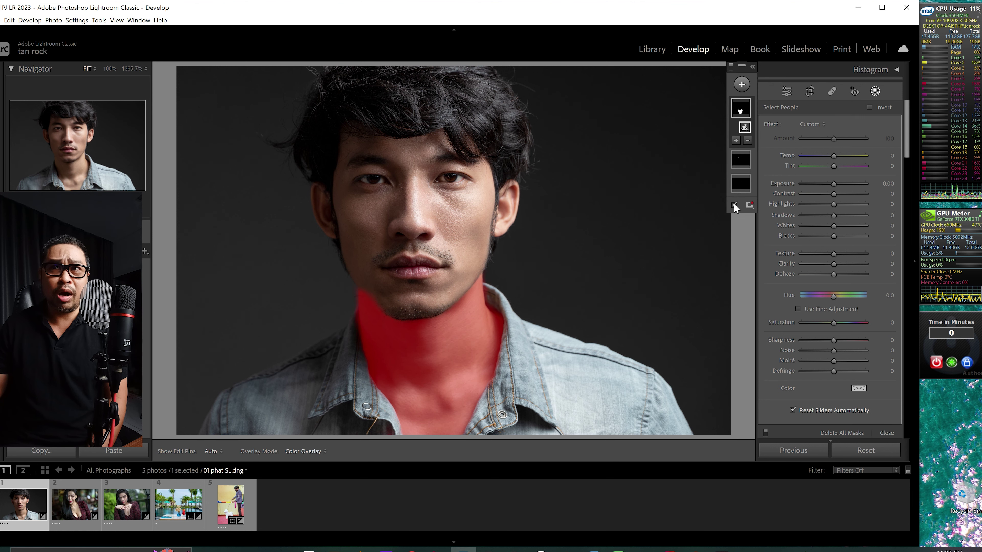
pyautogui.click(734, 205)
pyautogui.click(734, 204)
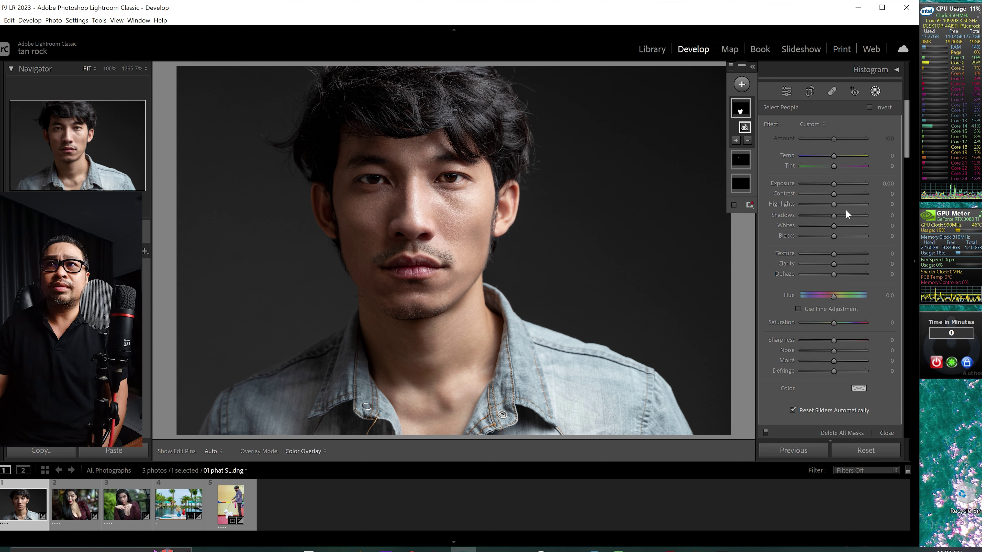
# Step: Lift the neck mask's Shadows to about 7, then switch to the woman's portrait
pyautogui.moveTo(834, 215)
pyautogui.mouseDown()
pyautogui.moveTo(859, 212)
pyautogui.moveTo(843, 212)
pyautogui.mouseUp()
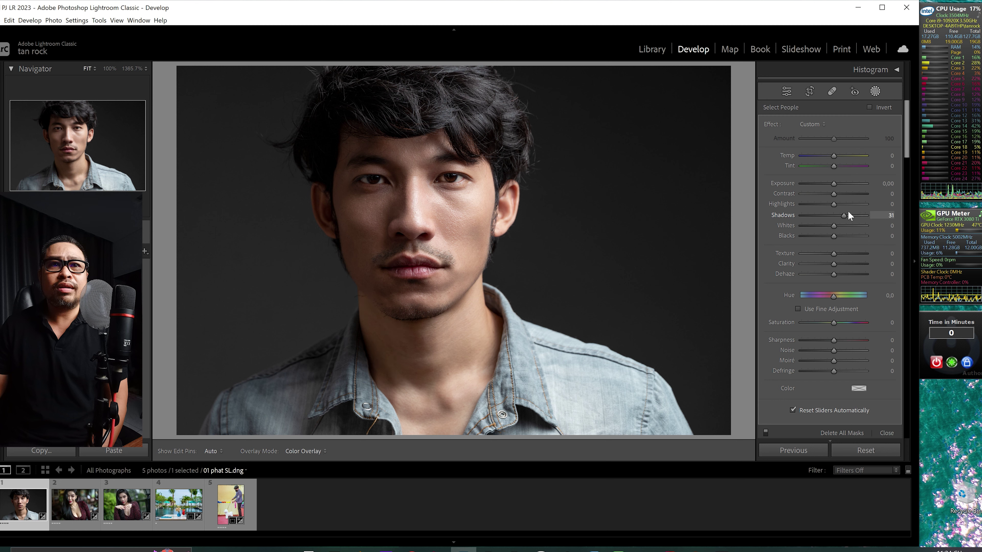
pyautogui.moveTo(839, 217); pyautogui.dragTo(834, 213)
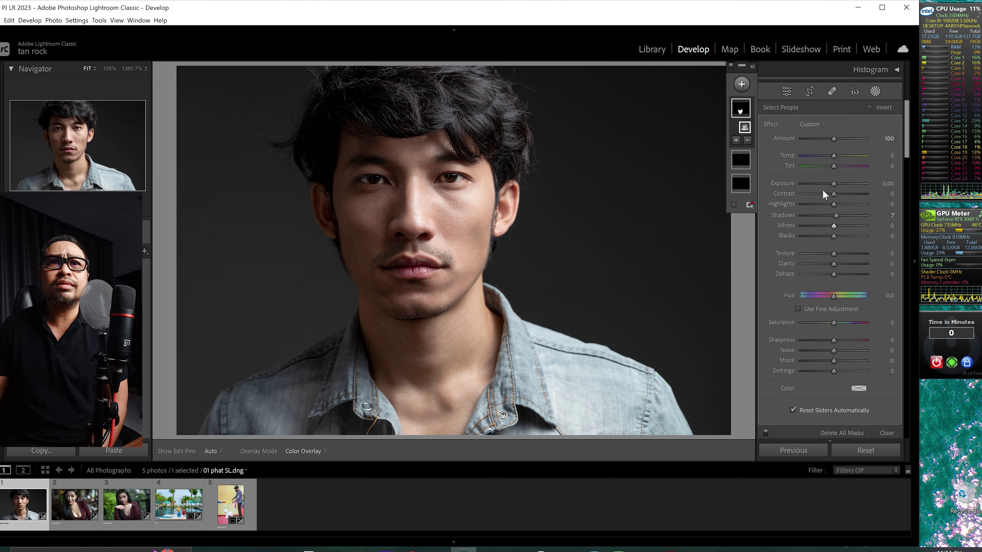
pyautogui.moveTo(452, 230)
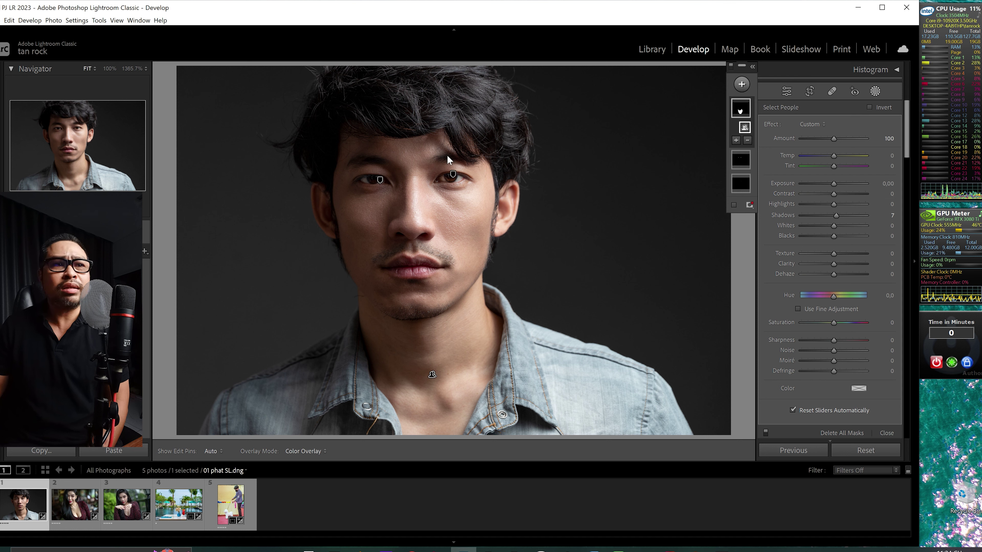
pyautogui.click(123, 505)
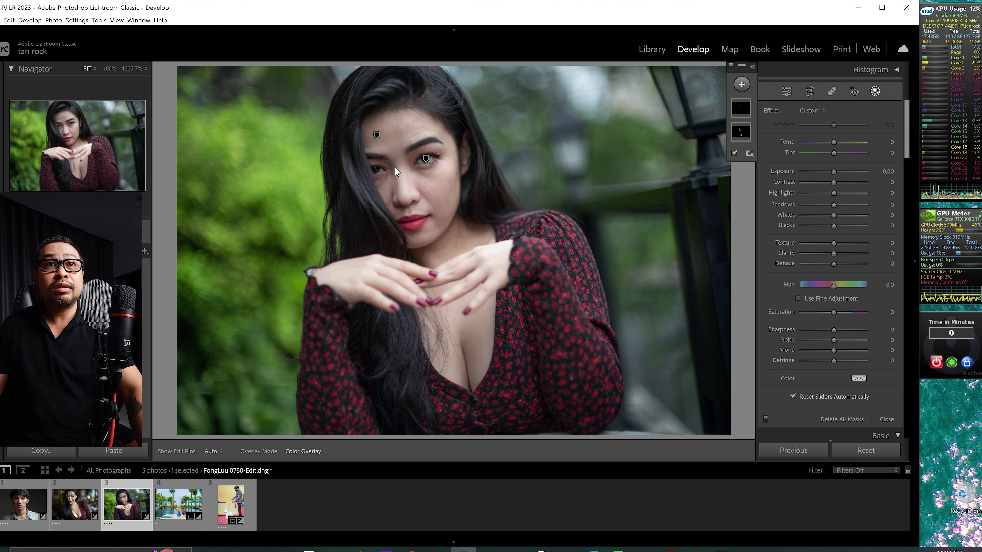
# Step: Cycle the info overlays, toggle Masking off and on, and switch to Fly HoTram 0023.dng
pyautogui.press('i')
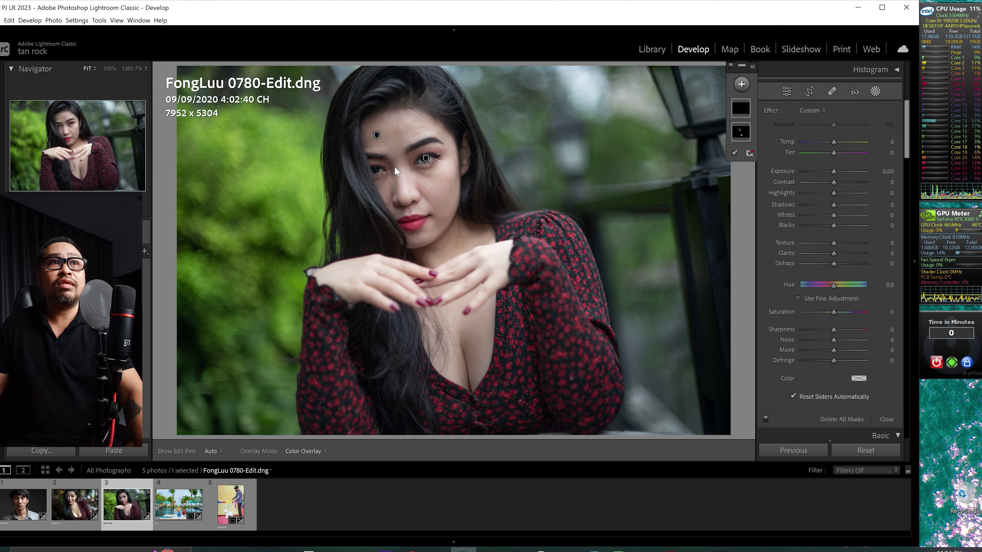
pyautogui.press('i')
pyautogui.press('i')
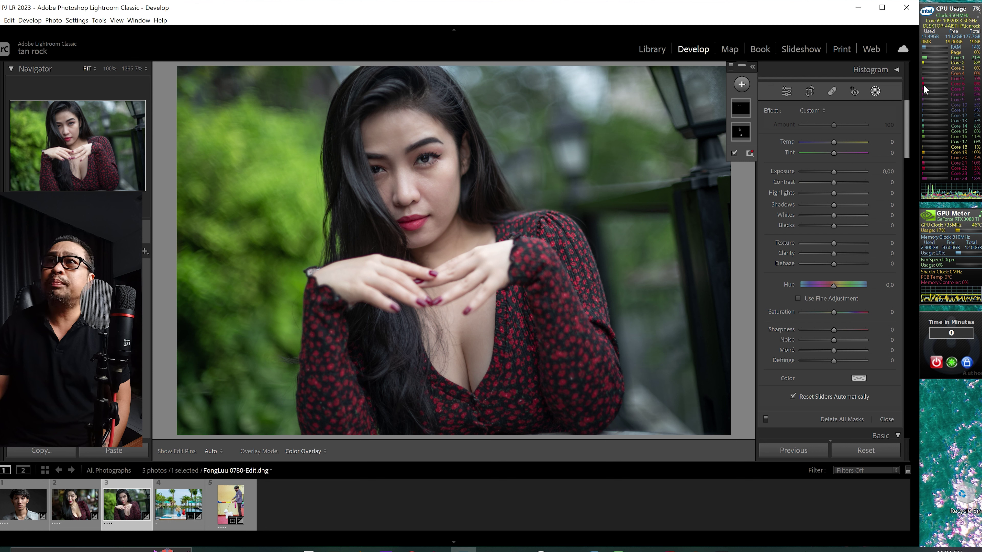
pyautogui.click(875, 92)
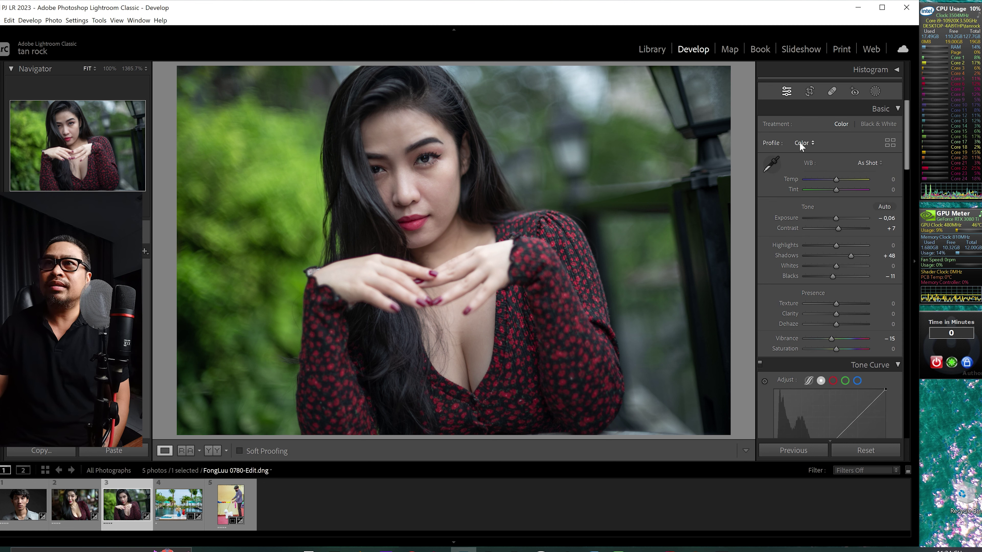
pyautogui.click(875, 91)
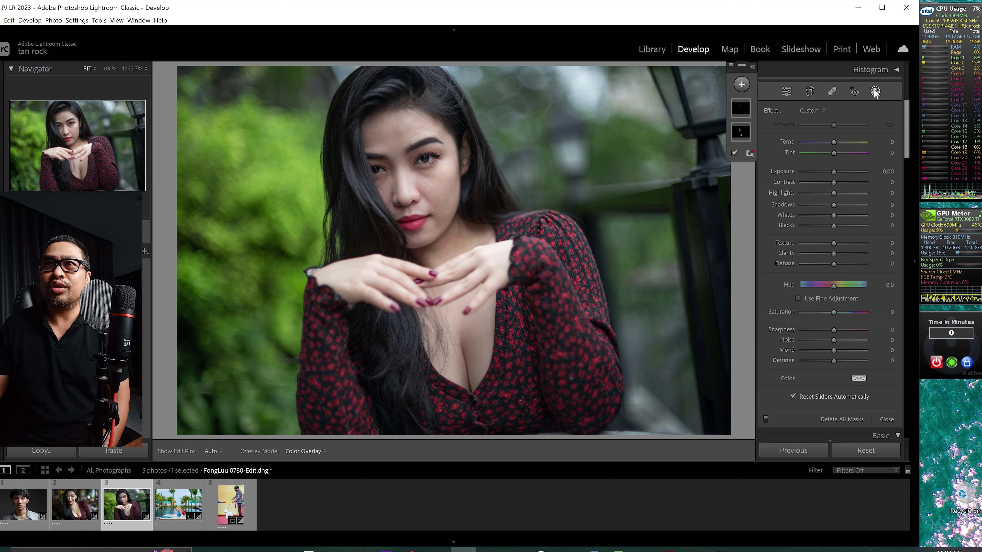
pyautogui.click(172, 507)
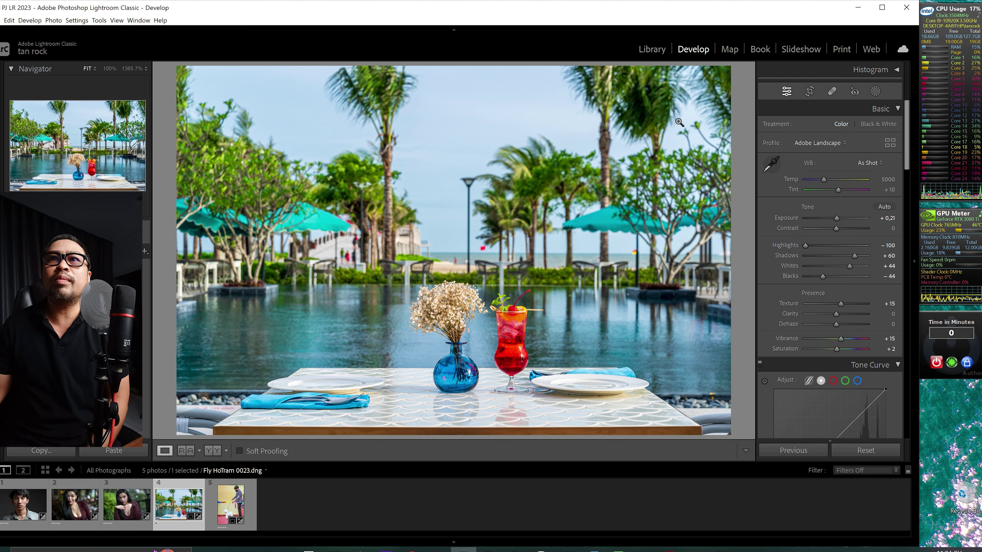
# Step: Add a Sky mask with its overlay hidden, trying an Exposure change before resetting it to 0
pyautogui.click(876, 89)
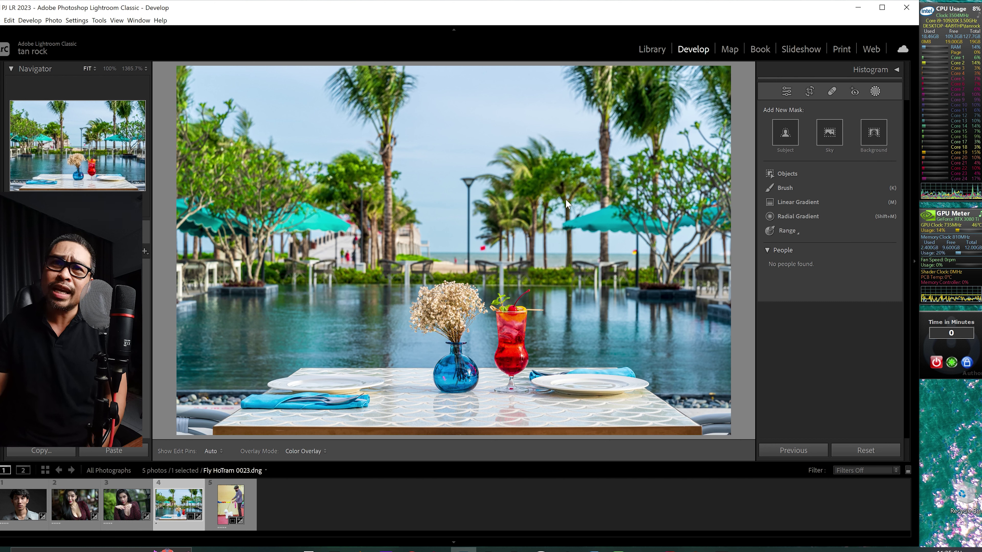
pyautogui.click(829, 133)
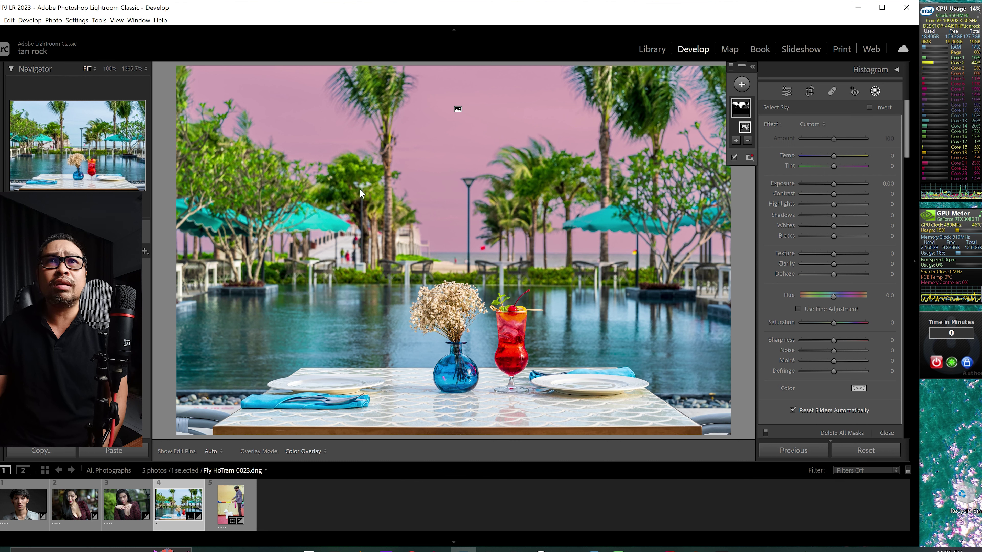
pyautogui.click(733, 157)
pyautogui.moveTo(822, 185); pyautogui.dragTo(835, 181)
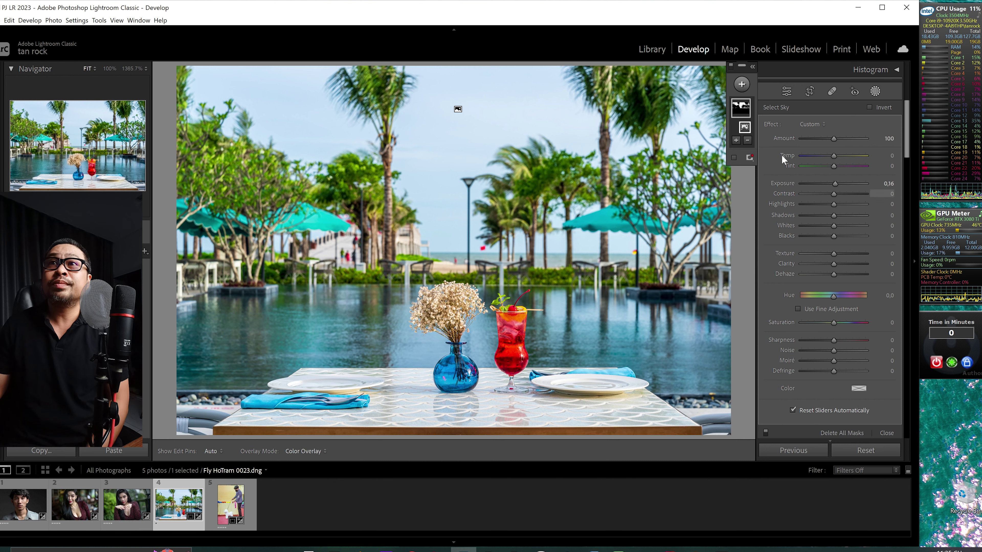
pyautogui.moveTo(834, 183); pyautogui.dragTo(836, 184)
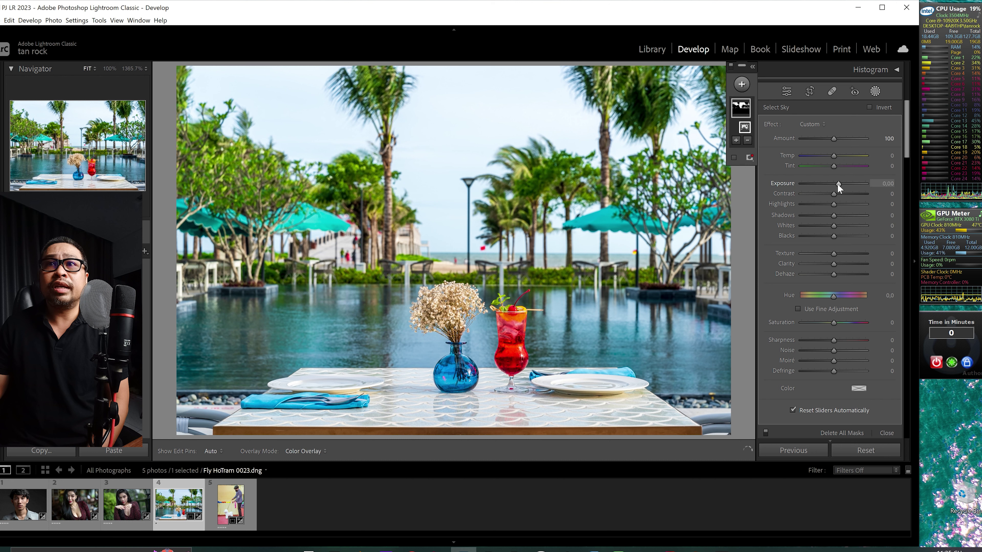
pyautogui.doubleClick(836, 183)
# Step: Set the sky mask to Highlights -47 and Temp -7, then select On Ring day02 0153.dng
pyautogui.moveTo(830, 204)
pyautogui.mouseDown()
pyautogui.moveTo(839, 205)
pyautogui.moveTo(817, 207)
pyautogui.mouseUp()
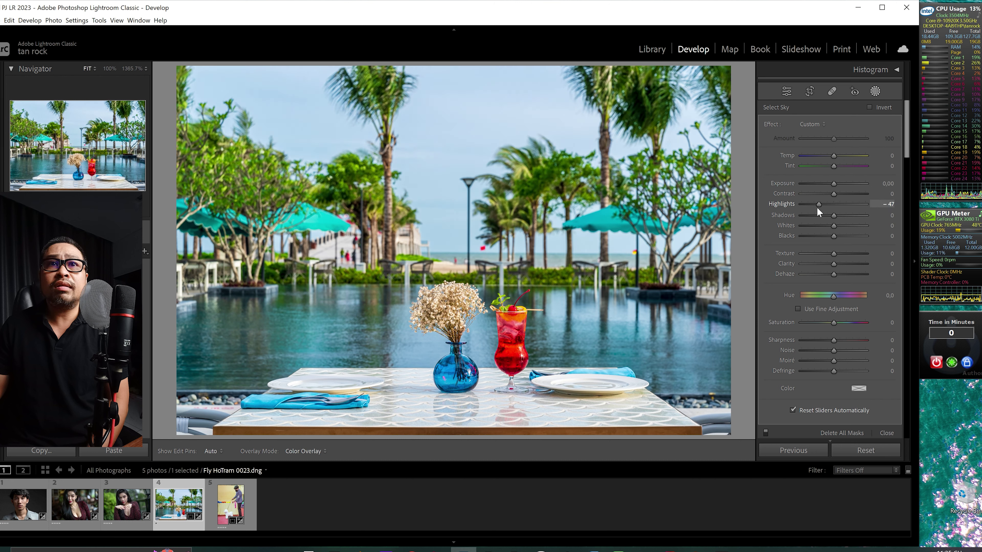
pyautogui.moveTo(834, 323)
pyautogui.mouseDown()
pyautogui.moveTo(848, 321)
pyautogui.moveTo(834, 321)
pyautogui.mouseUp()
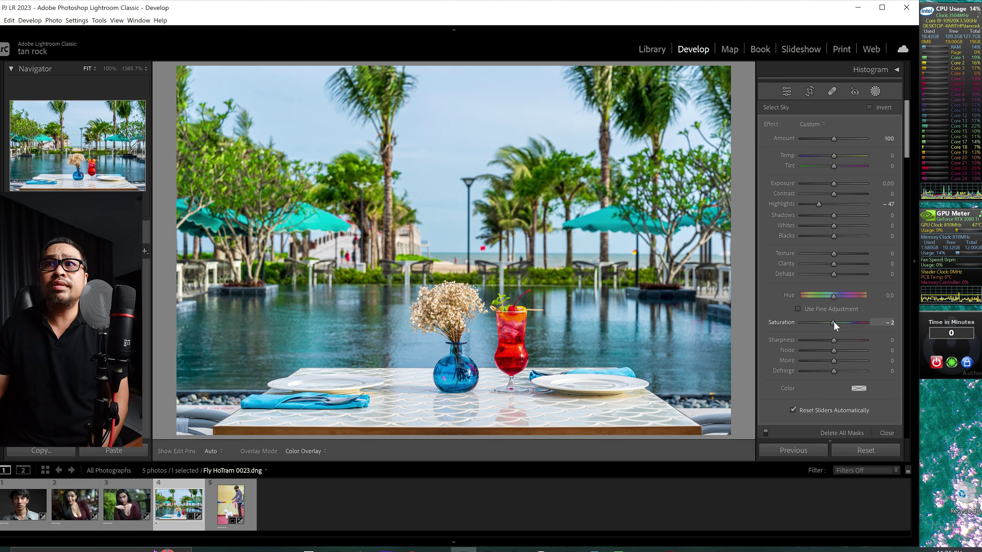
pyautogui.moveTo(834, 155); pyautogui.dragTo(831, 155)
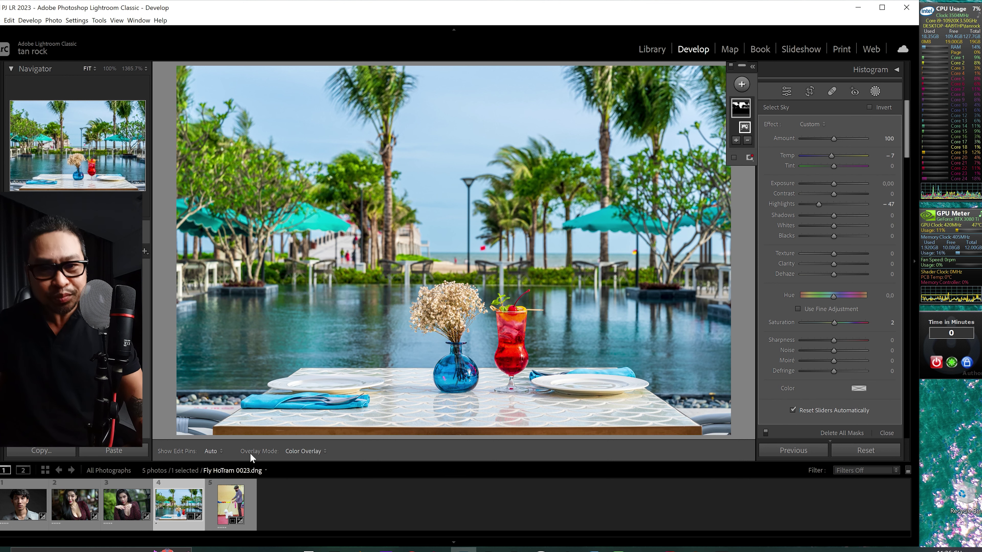
pyautogui.click(231, 509)
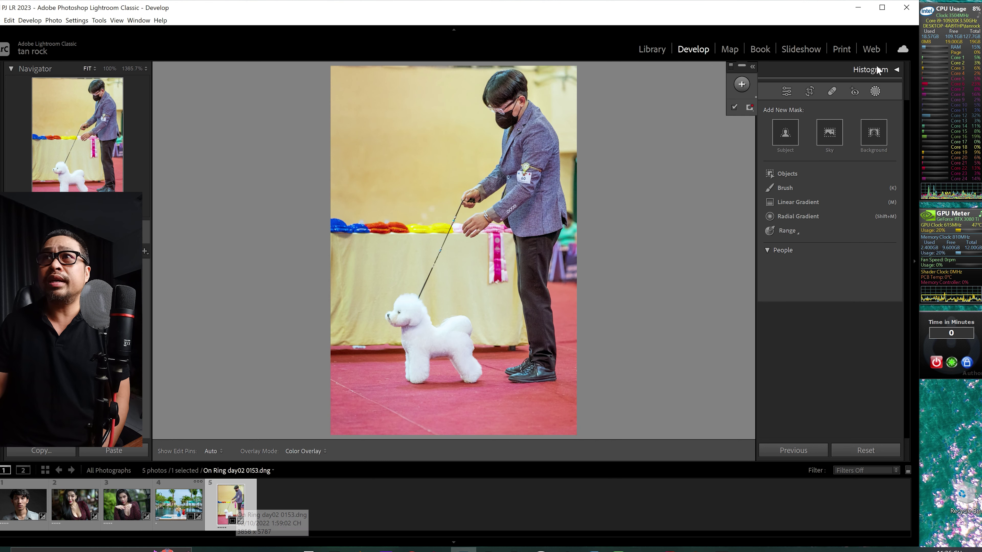
# Step: Reopen Masking on the dog-show photo and pick the detected Person 1 handler
pyautogui.click(875, 91)
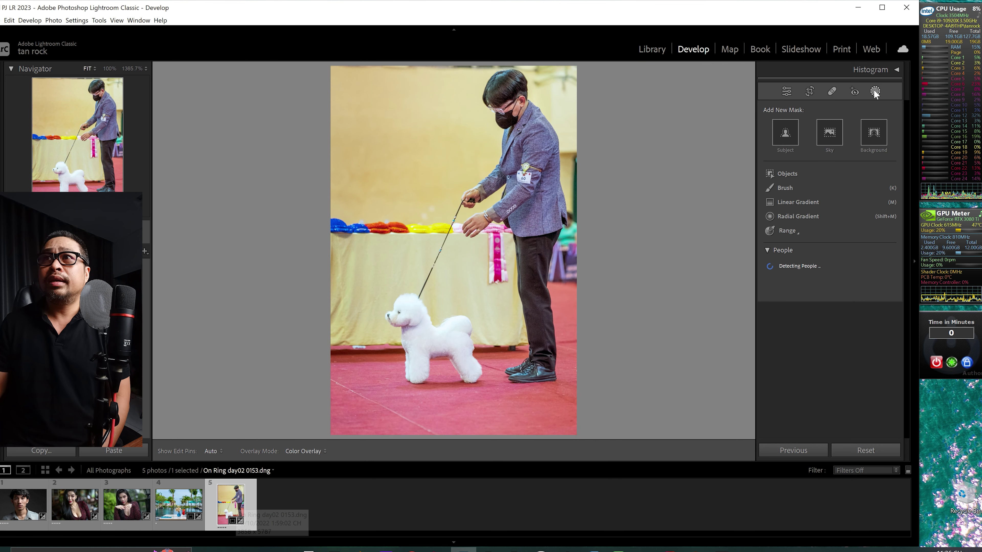
pyautogui.click(875, 92)
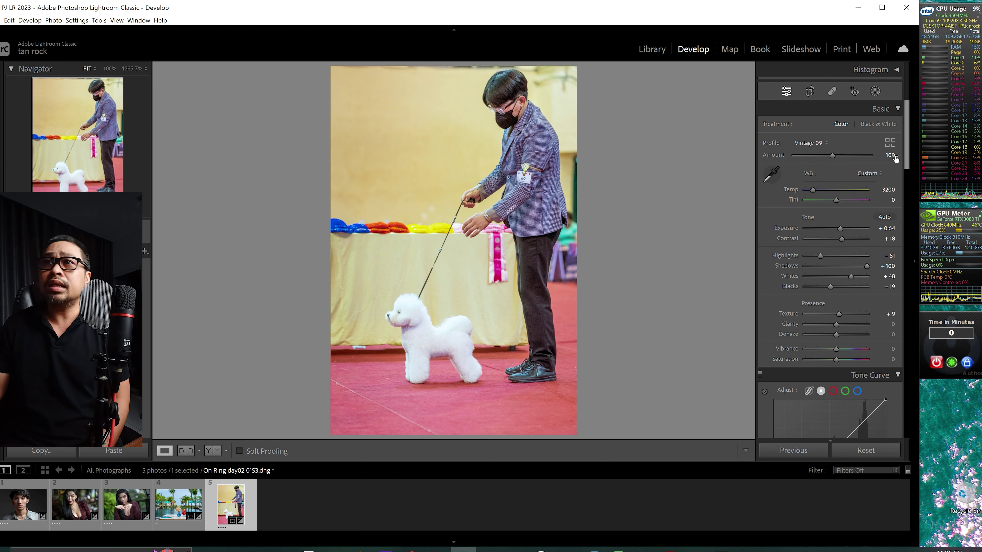
pyautogui.click(875, 91)
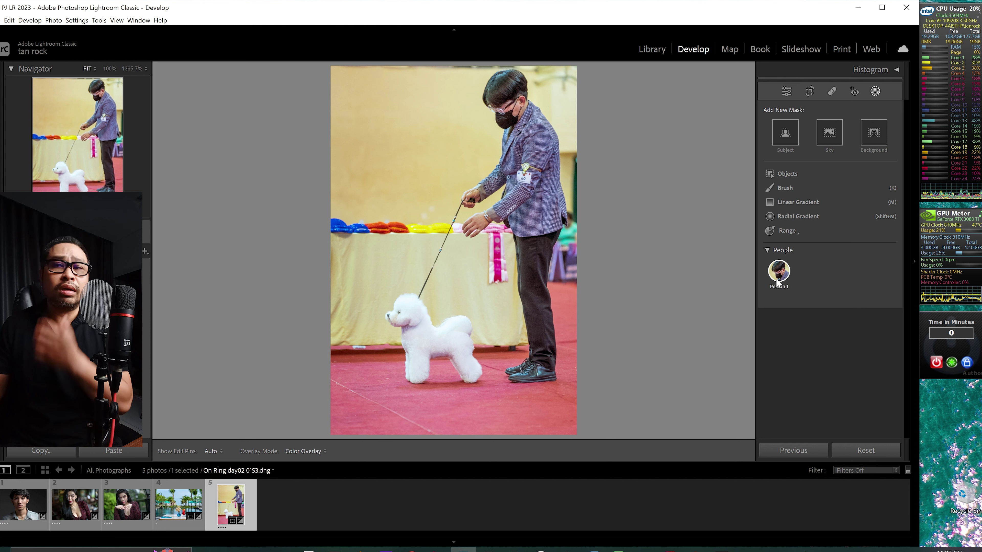
pyautogui.click(778, 272)
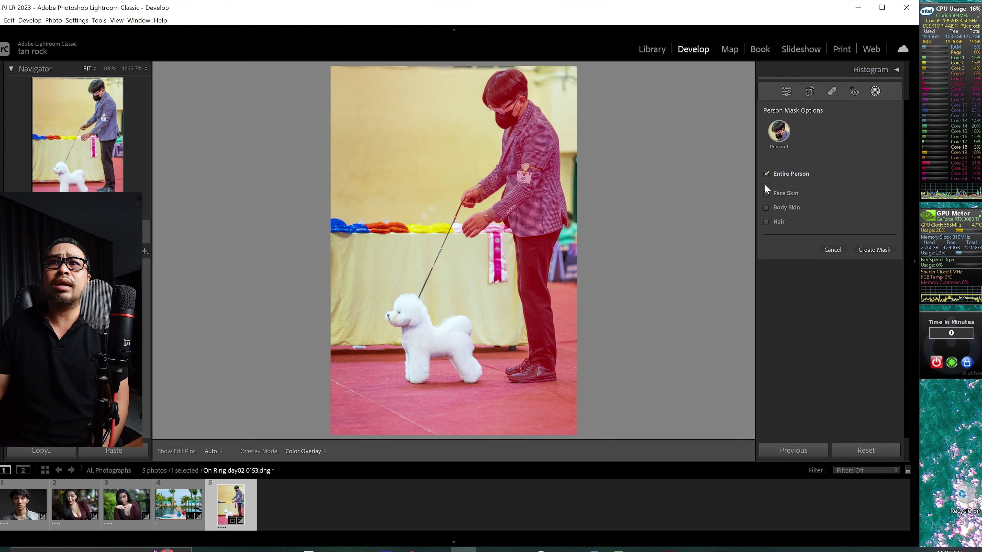
# Step: Try Face Skin, Body Skin and Hair, clear them all, and leave Masking without creating a mask
pyautogui.click(767, 192)
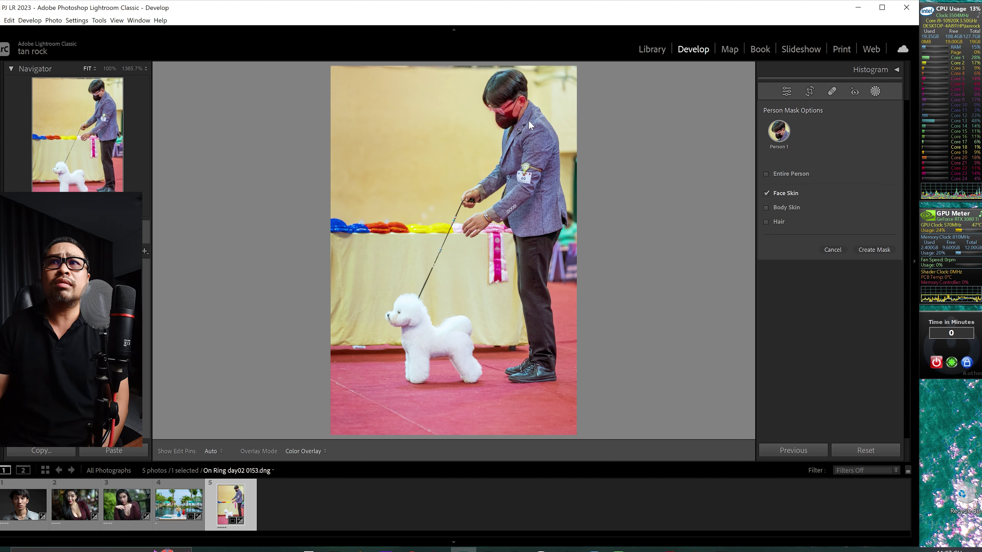
pyautogui.click(767, 205)
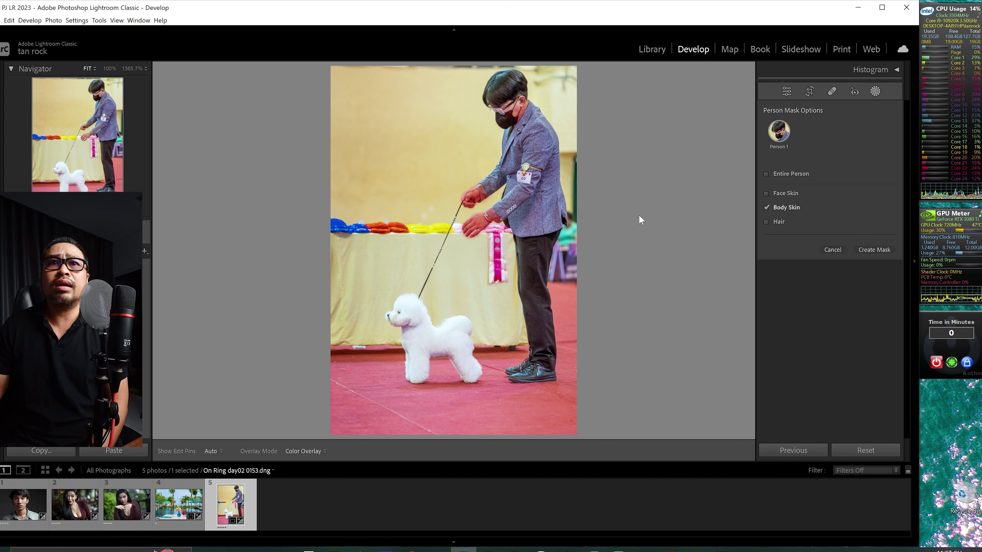
pyautogui.click(766, 222)
pyautogui.click(765, 208)
pyautogui.click(766, 222)
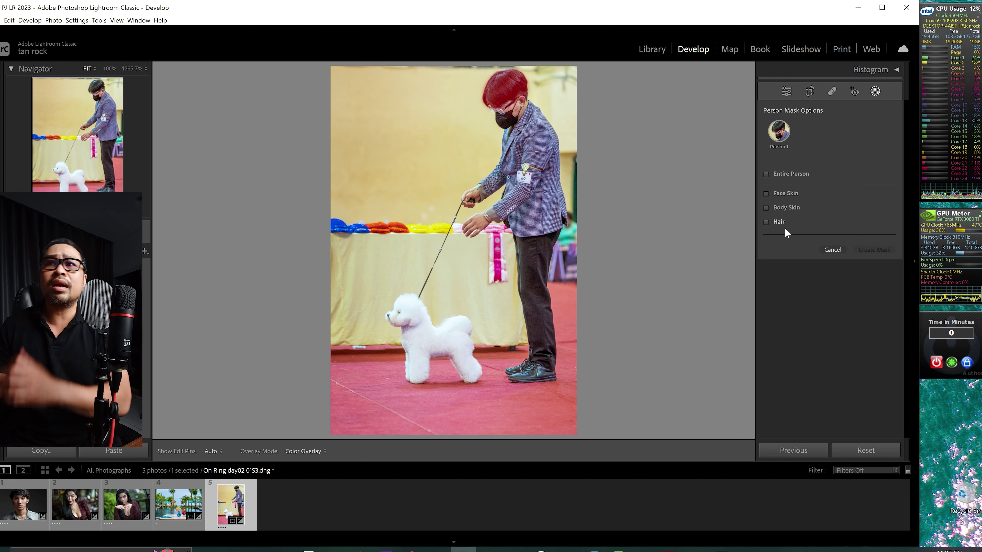
pyautogui.click(876, 91)
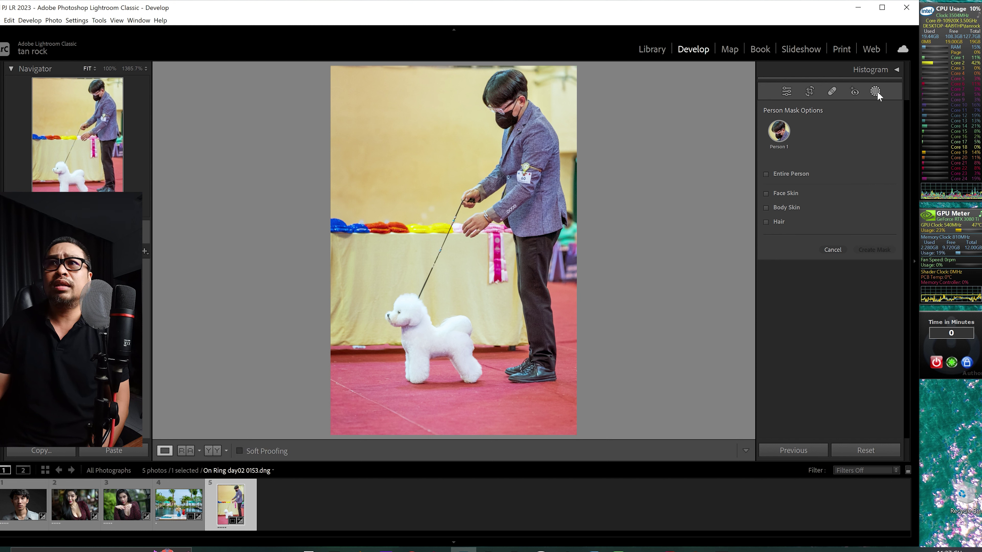
pyautogui.click(875, 91)
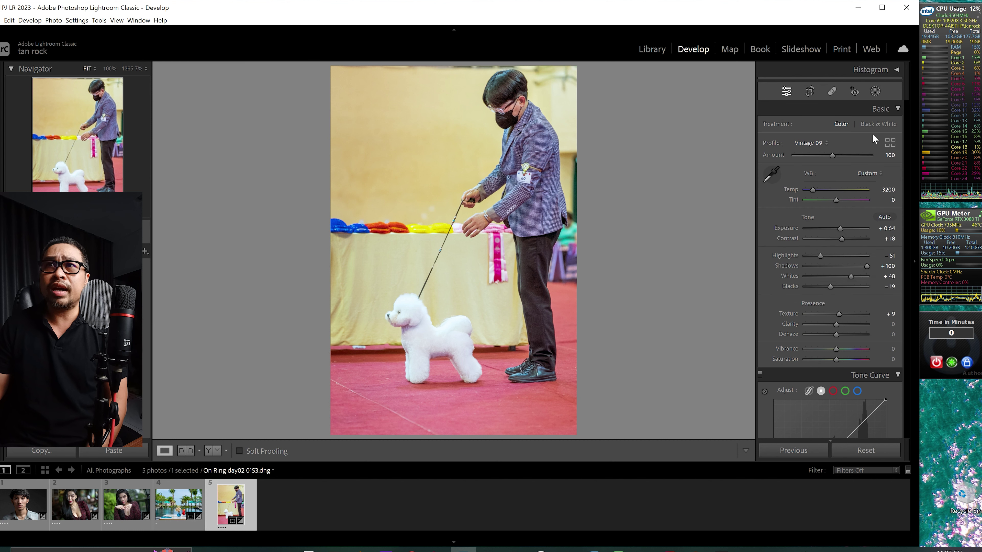
pyautogui.click(874, 92)
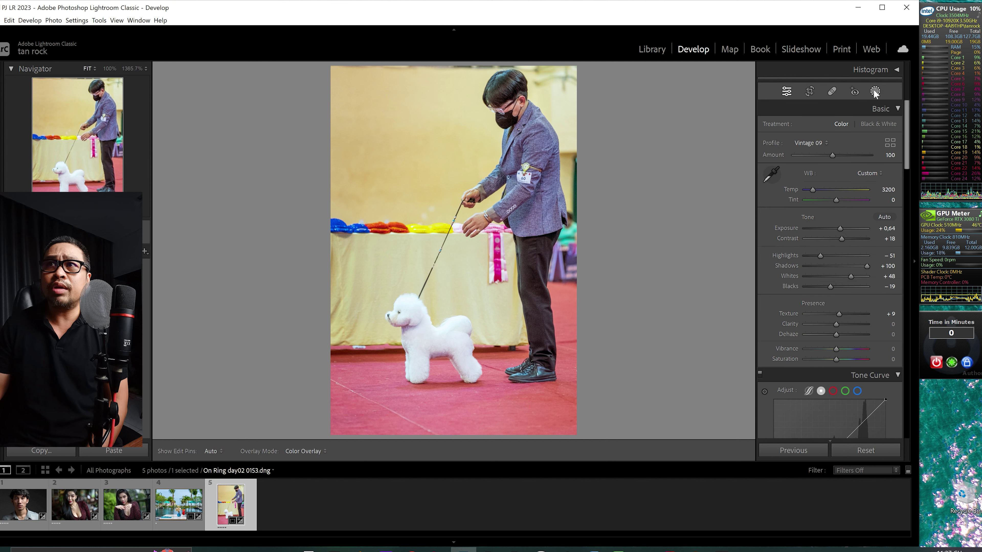
# Step: Create a Select Background mask and leave its orange colour overlay showing
pyautogui.click(867, 137)
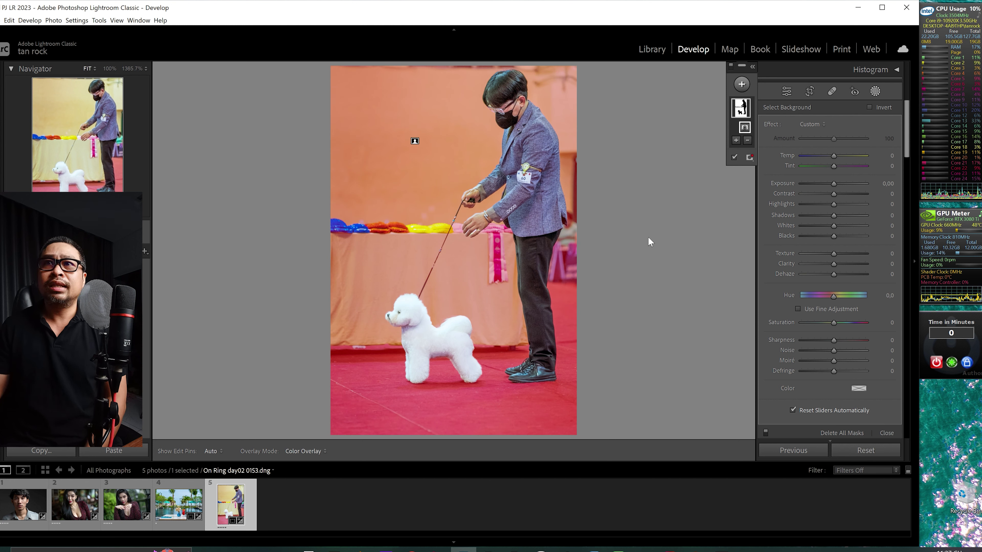
pyautogui.click(734, 156)
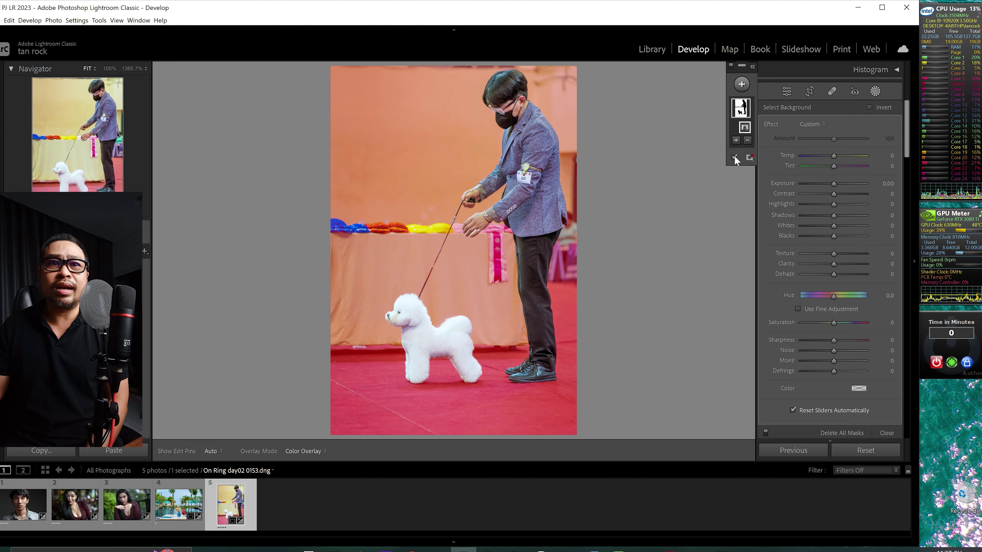
pyautogui.click(734, 156)
pyautogui.click(734, 156)
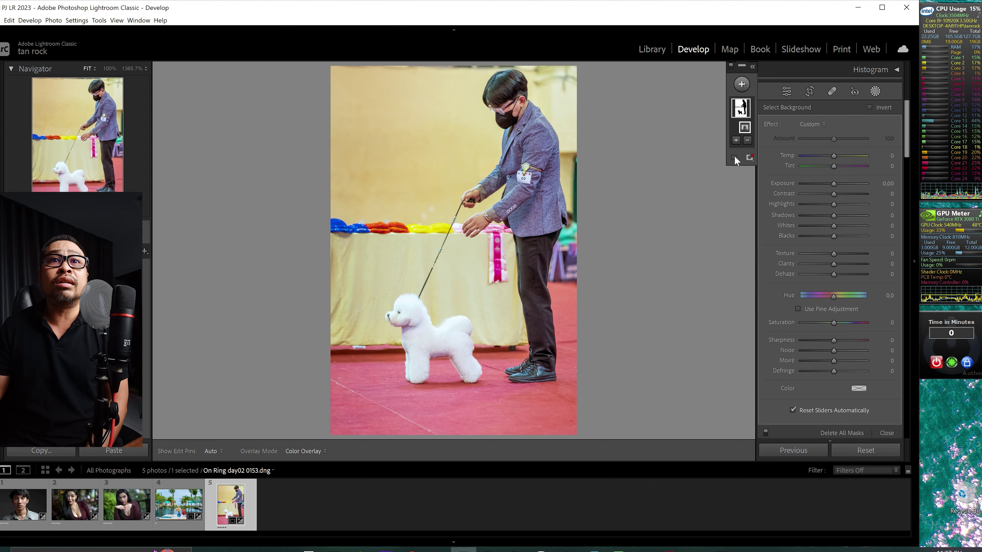
pyautogui.click(734, 156)
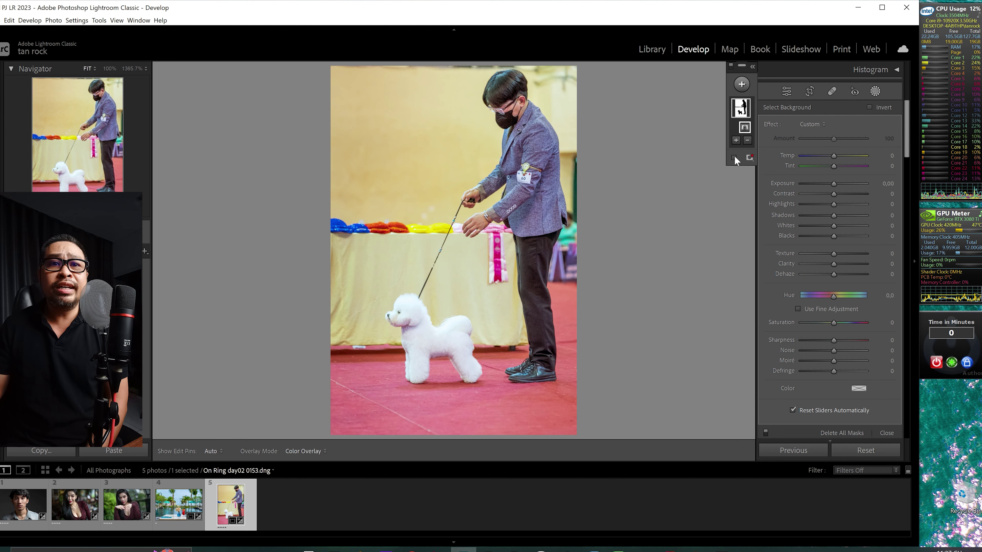
pyautogui.click(734, 156)
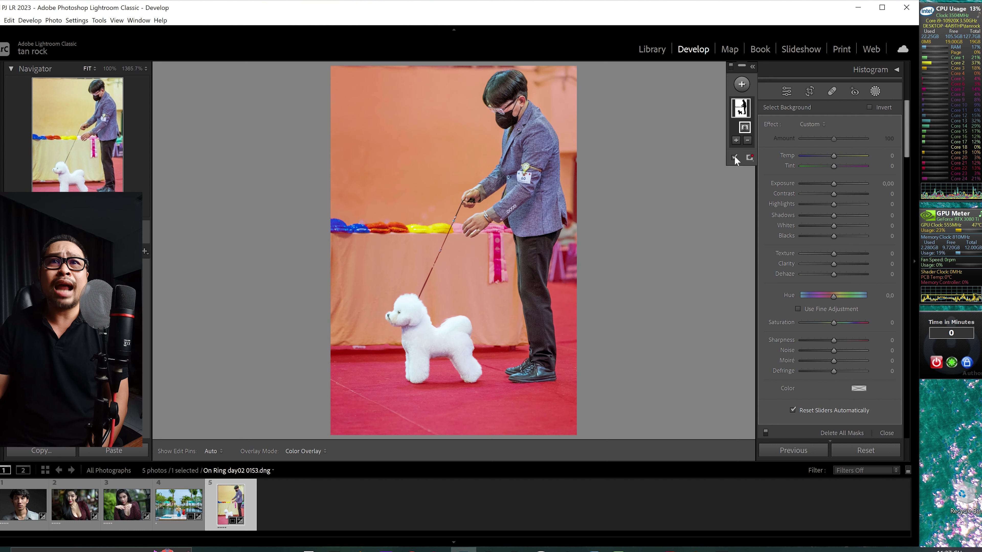
pyautogui.click(734, 156)
pyautogui.click(734, 156)
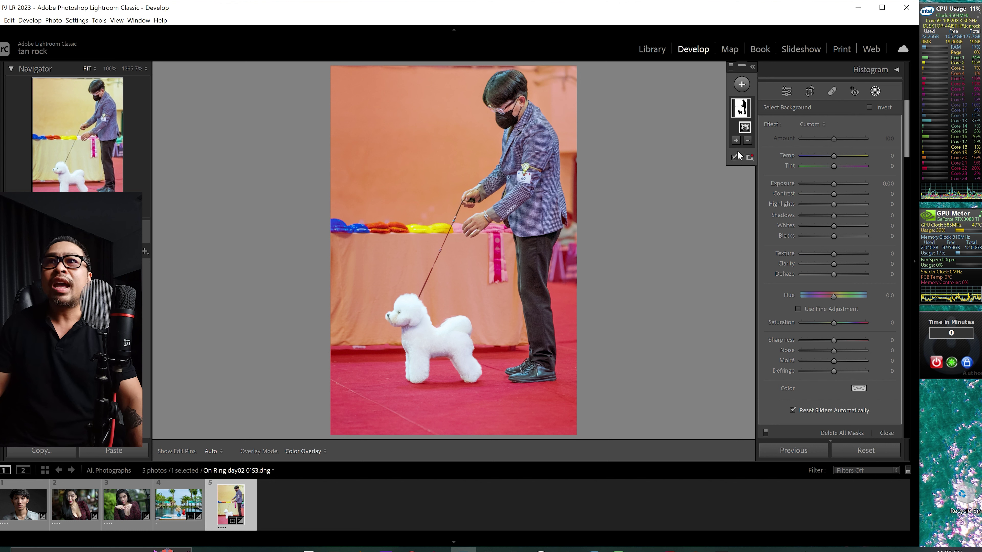
pyautogui.moveTo(743, 127)
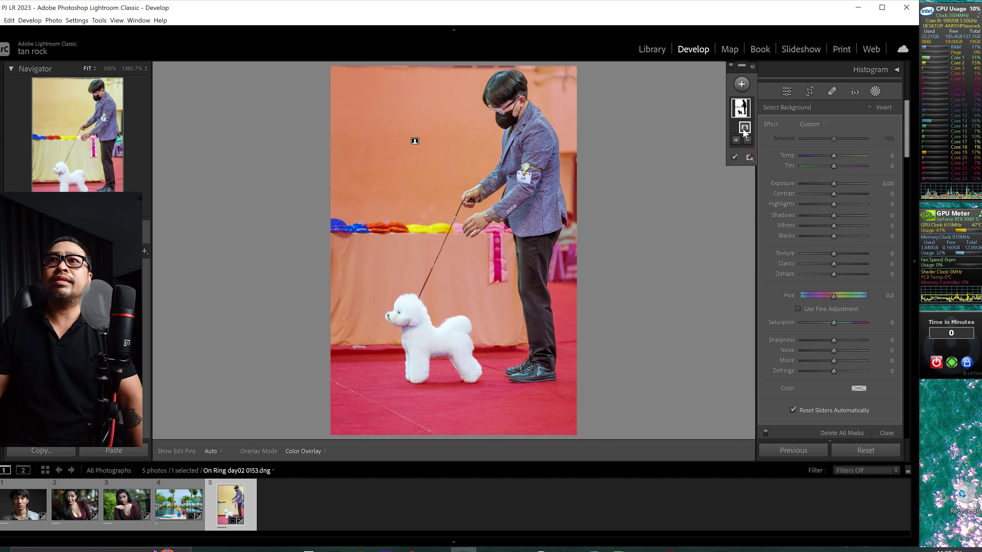
# Step: Collapse and re-expand the background mask's components, then open its Add options
pyautogui.click(744, 113)
pyautogui.click(742, 111)
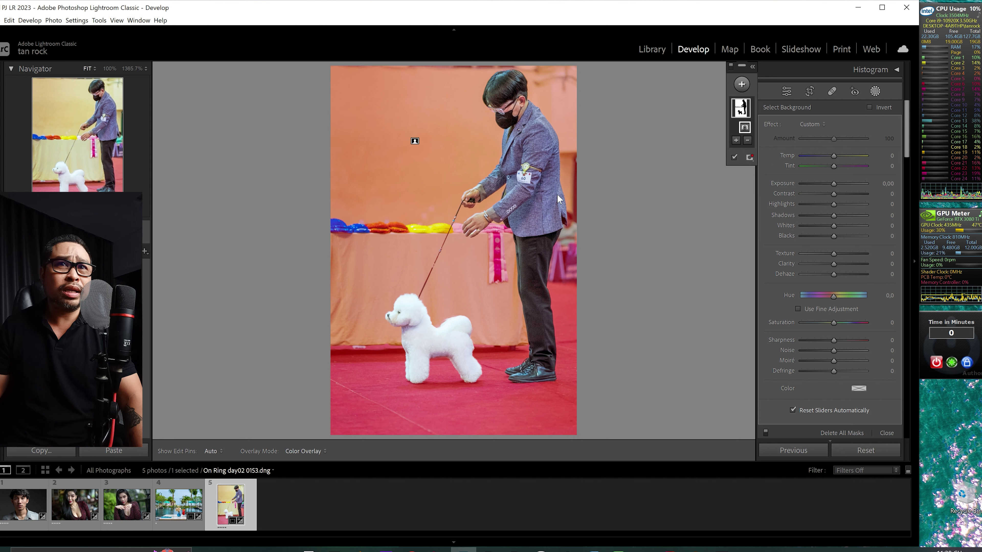
pyautogui.click(736, 141)
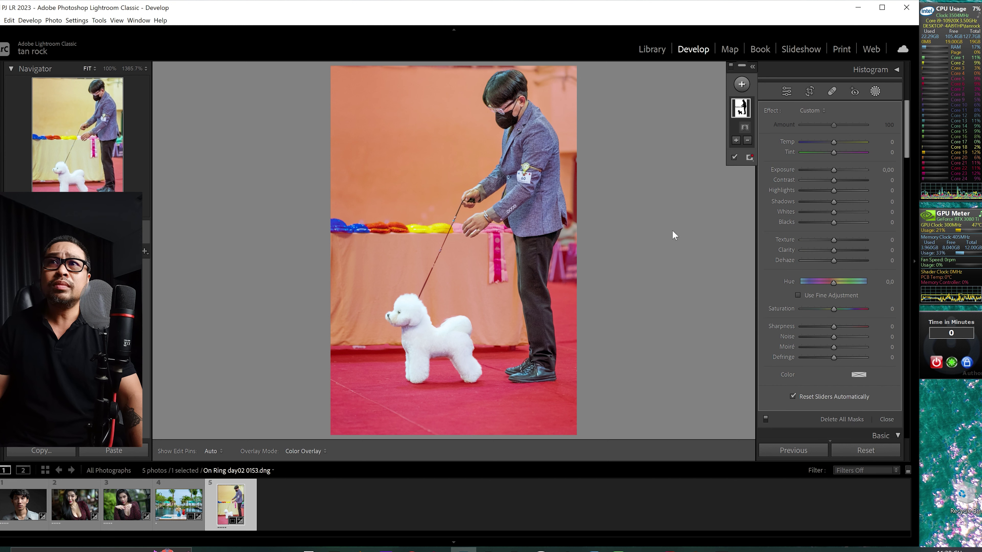
# Step: Add a brush to the background mask and zoom to 100% on the handler's hand
pyautogui.press('k')
pyautogui.scroll(-6, 471, 230)
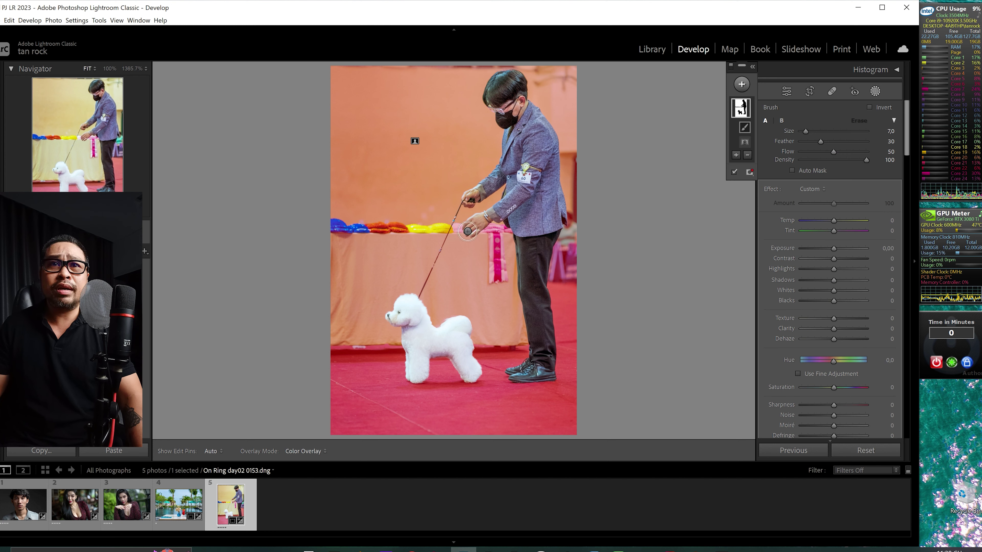
pyautogui.click(110, 69)
pyautogui.moveTo(336, 66); pyautogui.dragTo(309, 115)
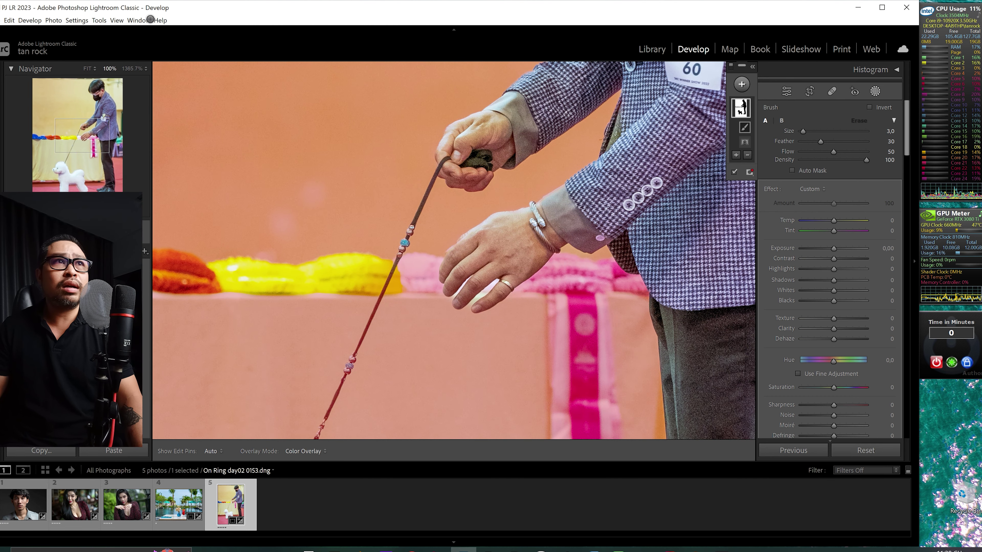
pyautogui.click(129, 69)
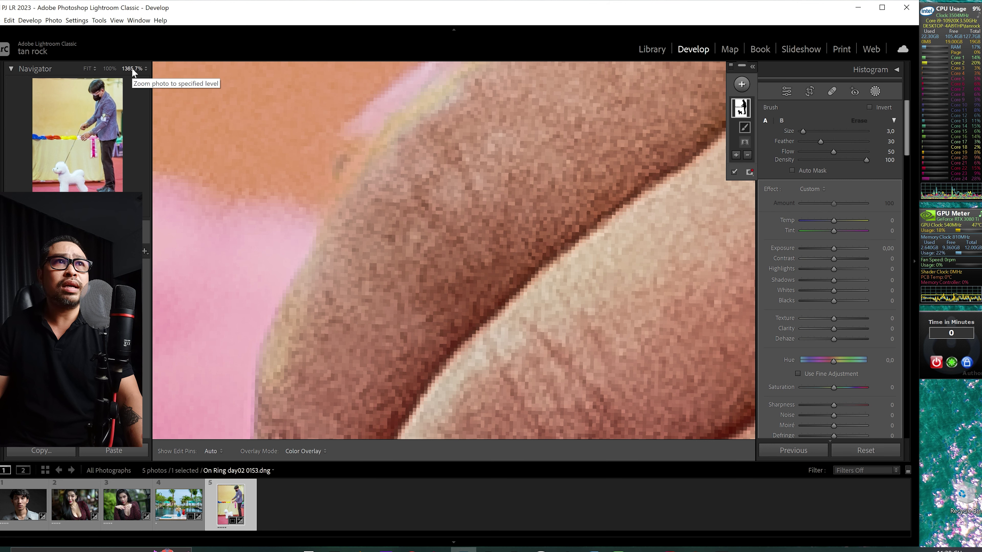
pyautogui.click(108, 68)
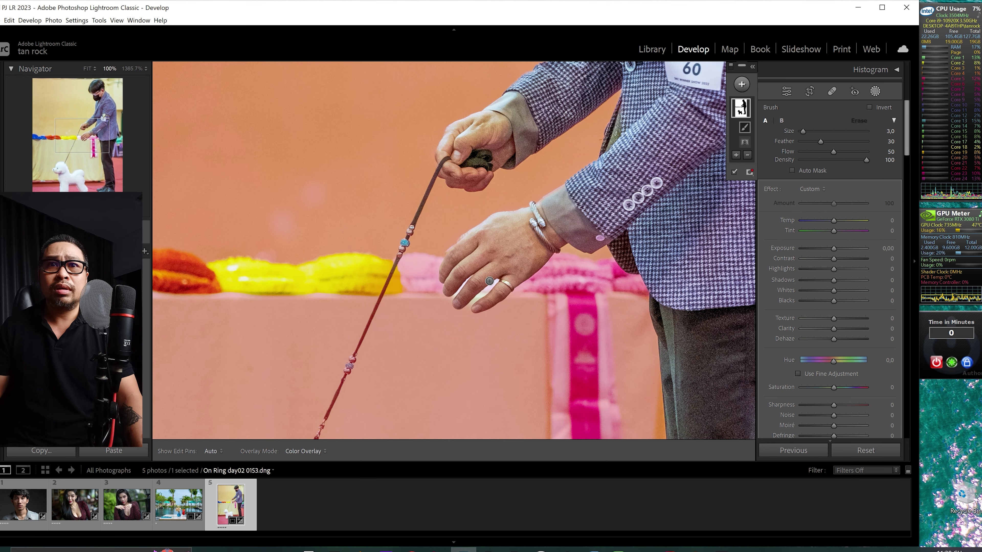
# Step: Paint small strokes on the handler's hand into the mask with a size 1–2 brush
pyautogui.press(']')
pyautogui.press('[')
pyautogui.press('h')
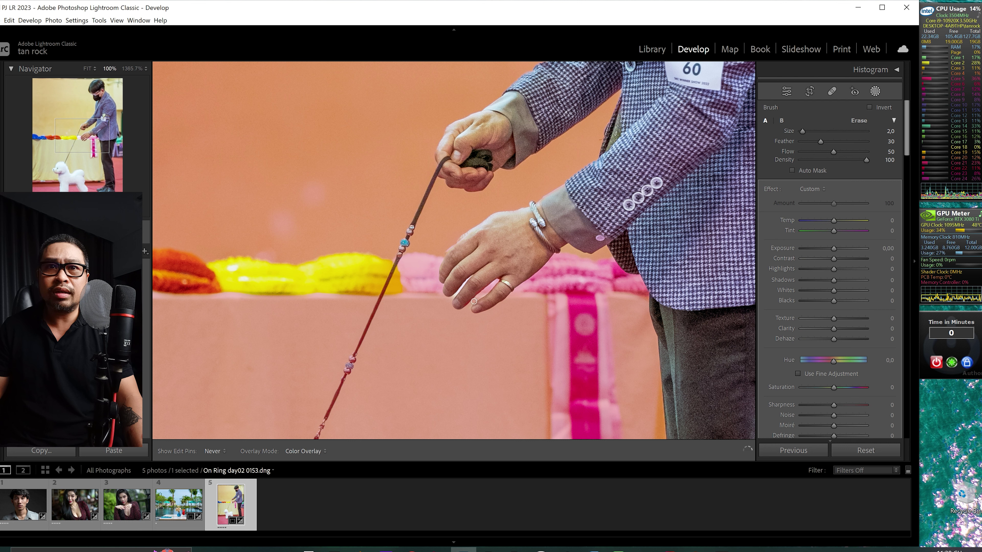
pyautogui.moveTo(474, 302); pyautogui.dragTo(448, 298)
pyautogui.press(']')
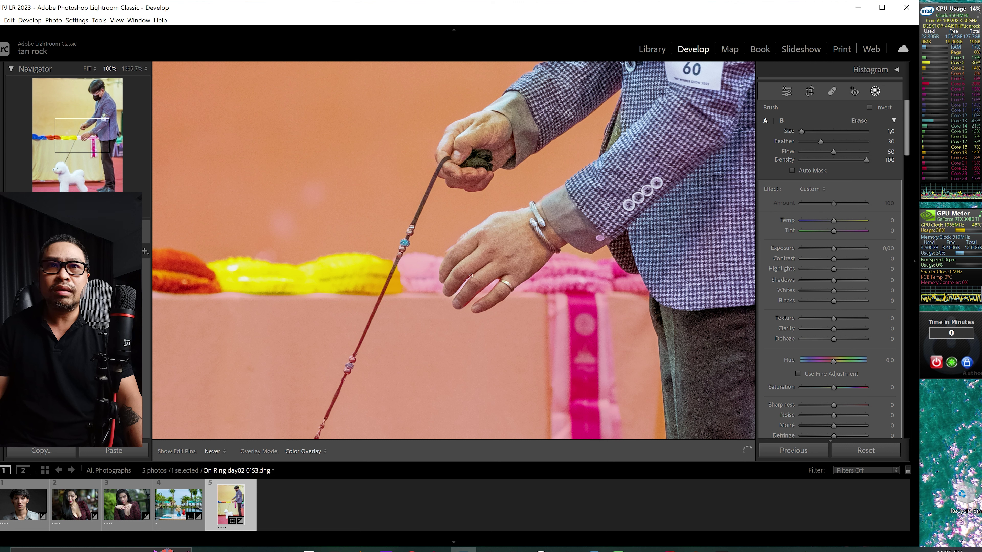
pyautogui.click(508, 243)
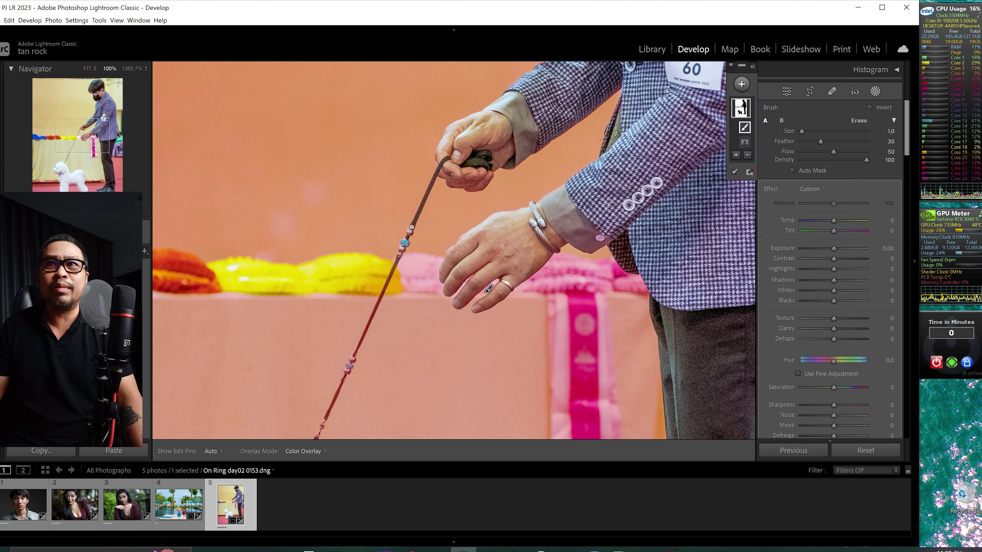
# Step: Erase part of the hand from the mask with a Size 5, Feather 30, Flow 50 brush
pyautogui.click(747, 156)
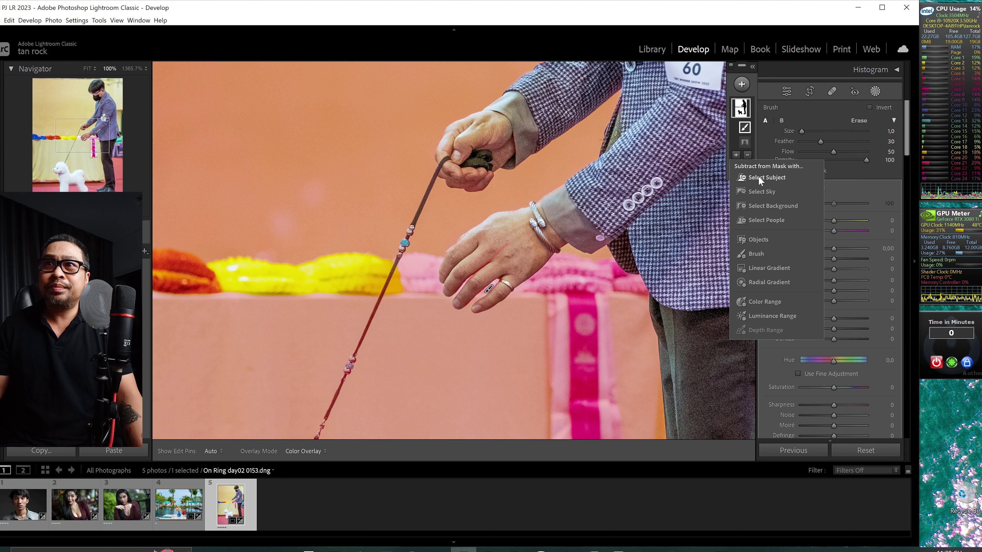
pyautogui.click(756, 257)
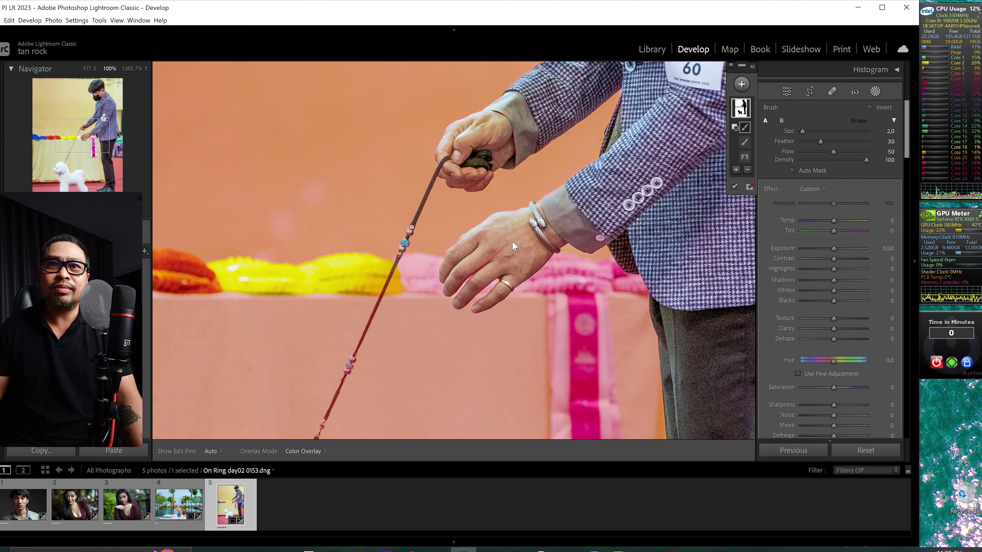
pyautogui.press('h')
pyautogui.scroll(3, 499, 250)
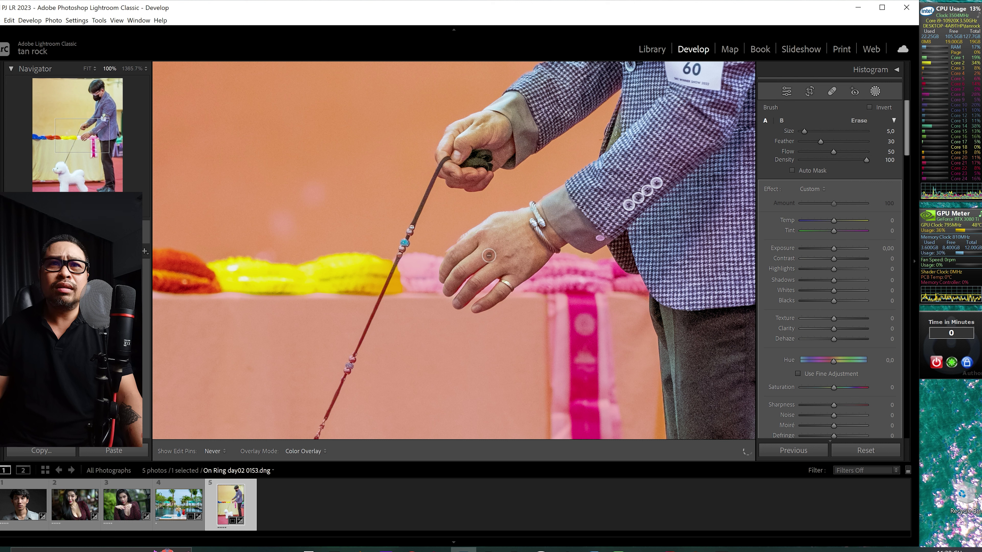
pyautogui.click(488, 255)
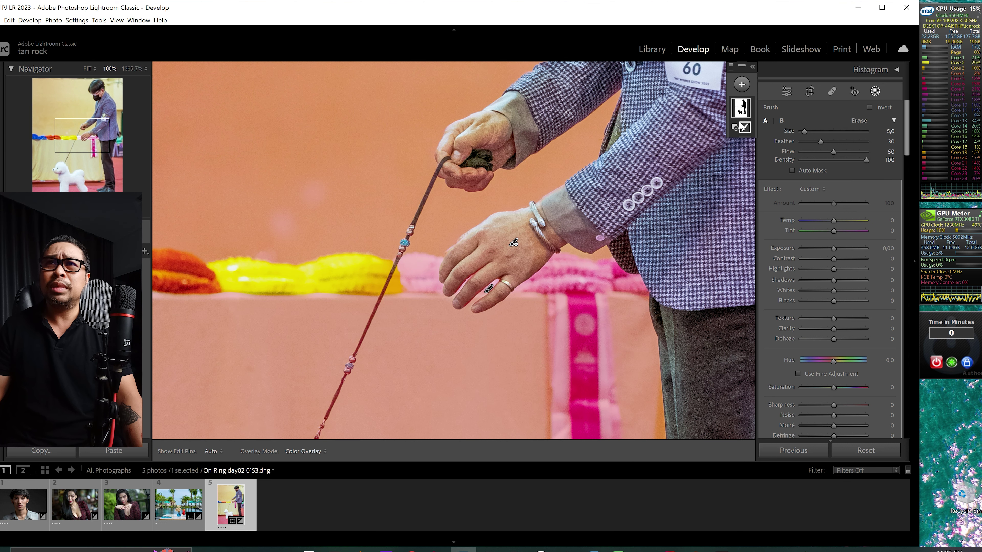
pyautogui.click(738, 114)
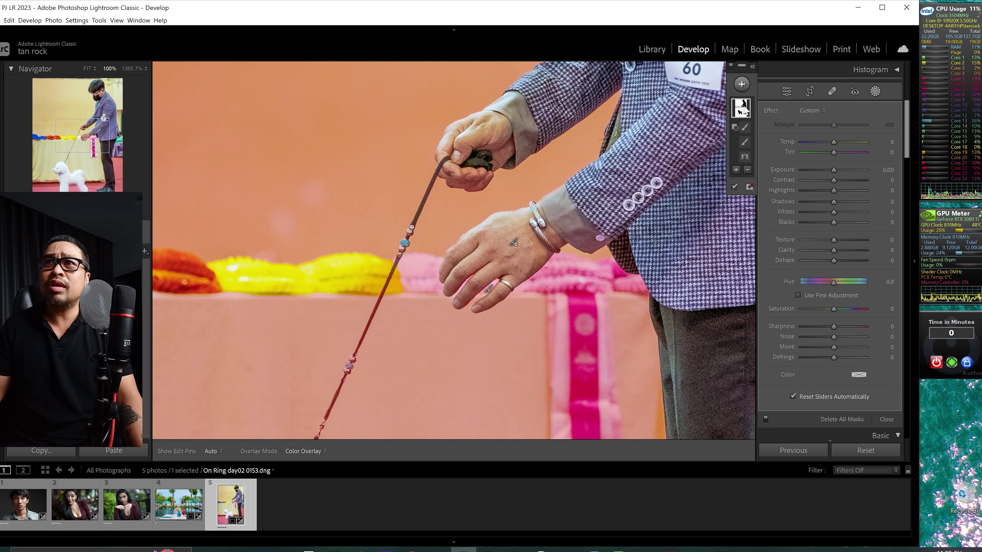
pyautogui.moveTo(292, 331); pyautogui.dragTo(572, 292)
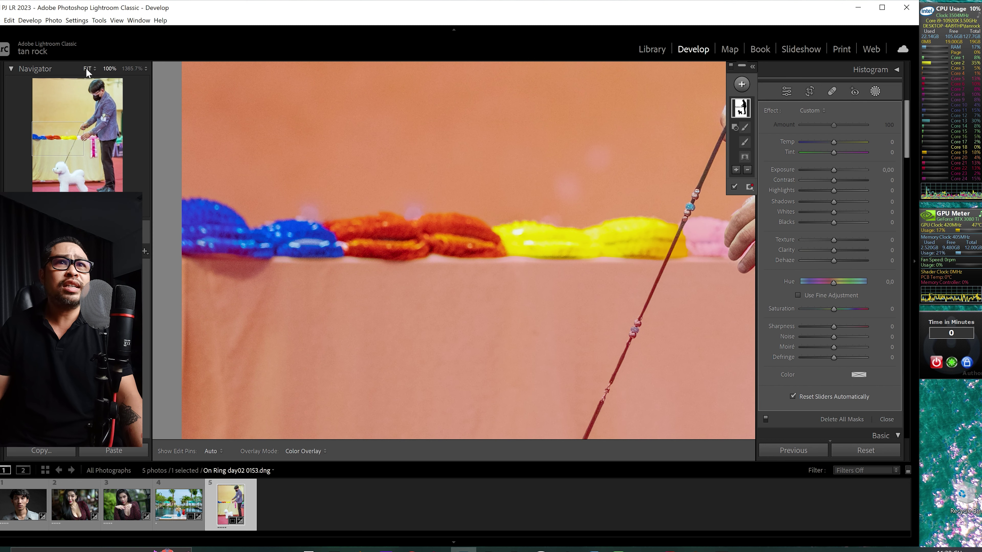
# Step: At fit view, brush the left balloon garland into the background mask, then hide the overlay
pyautogui.click(88, 69)
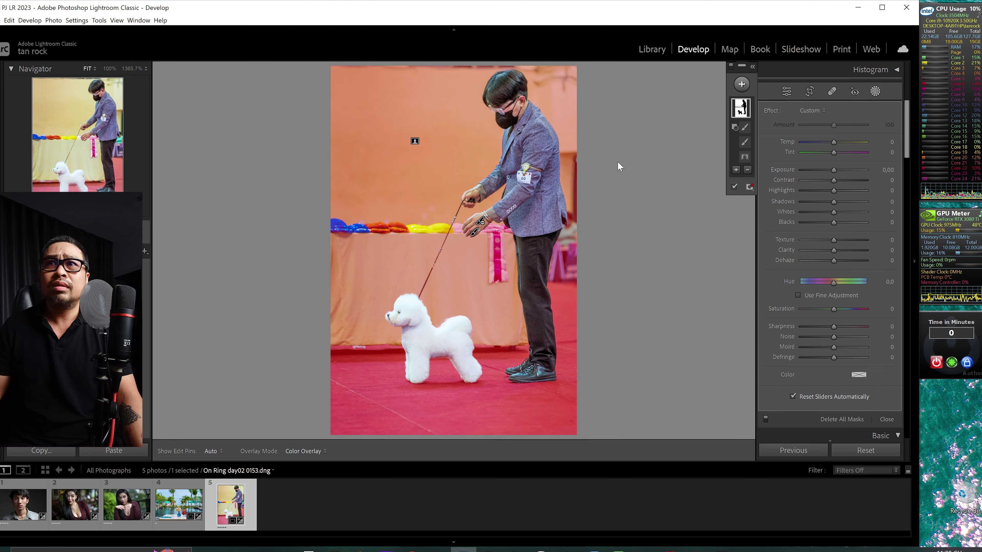
pyautogui.click(745, 144)
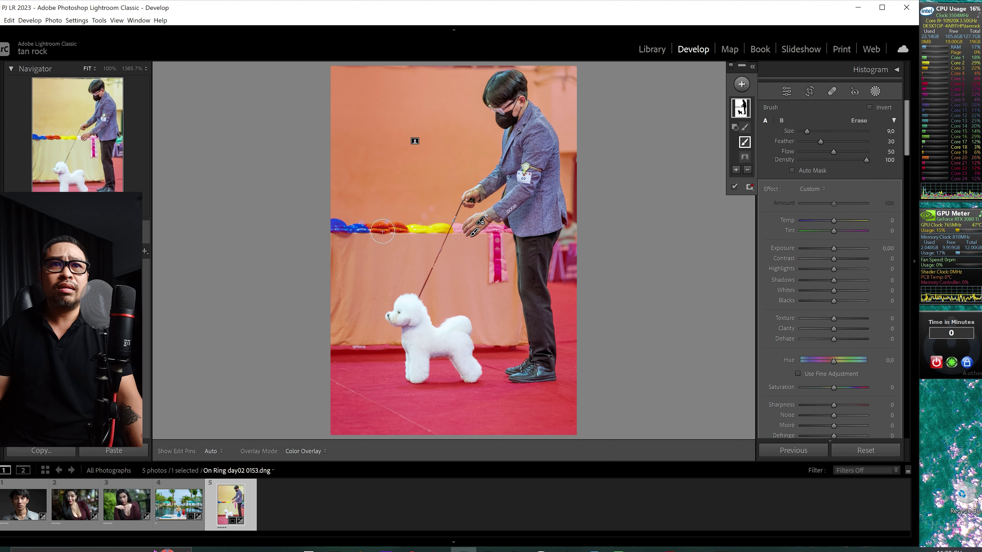
pyautogui.press('h')
pyautogui.scroll(3, 370, 224)
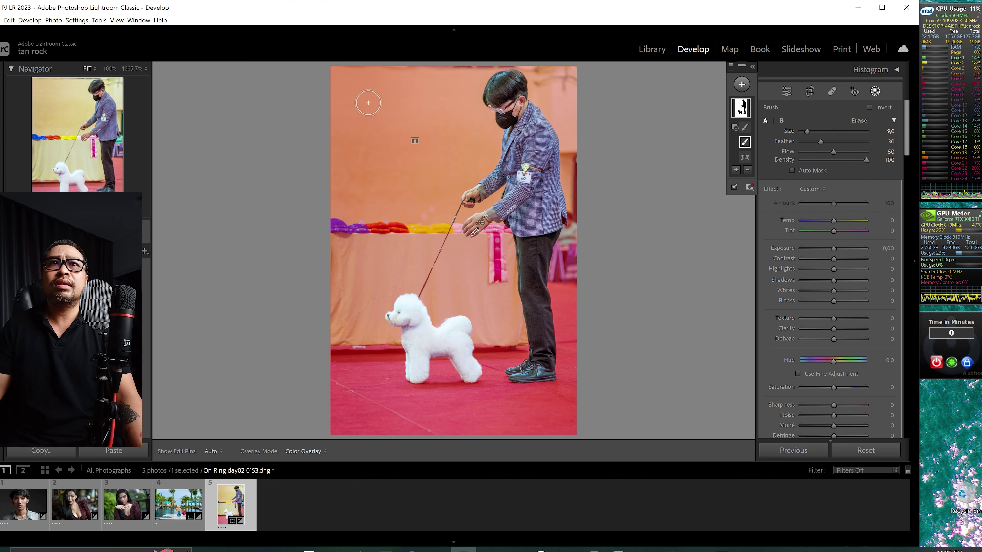
pyautogui.scroll(-5, 490, 104)
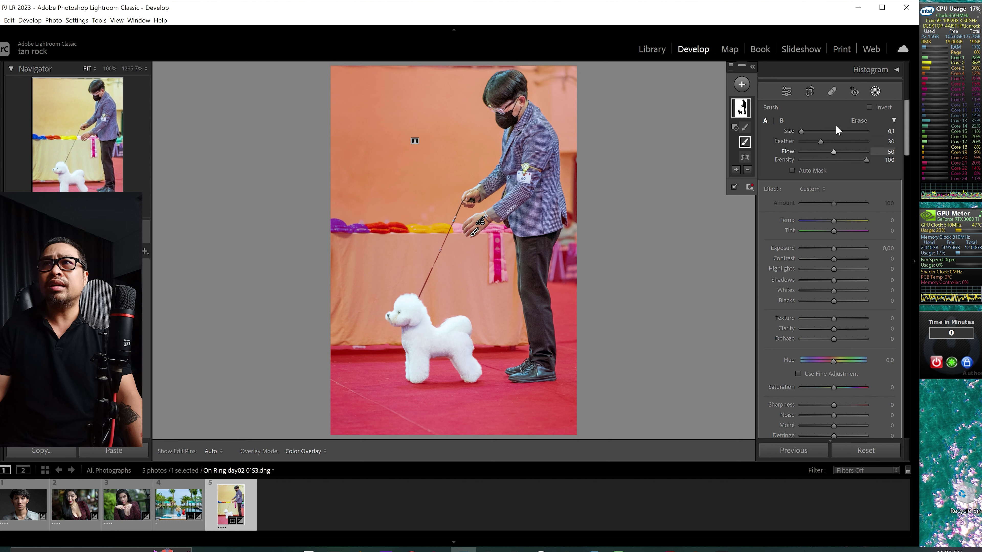
pyautogui.click(876, 91)
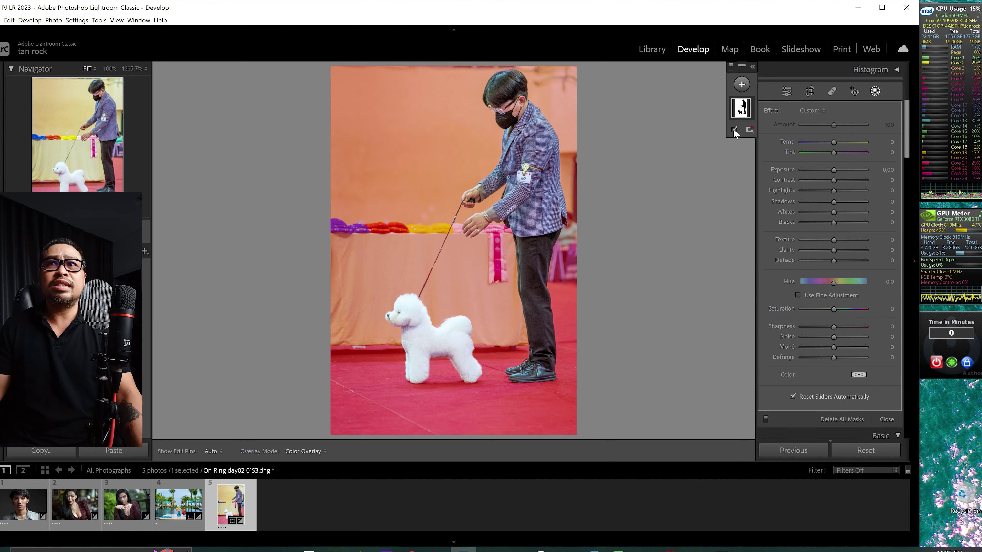
pyautogui.click(733, 130)
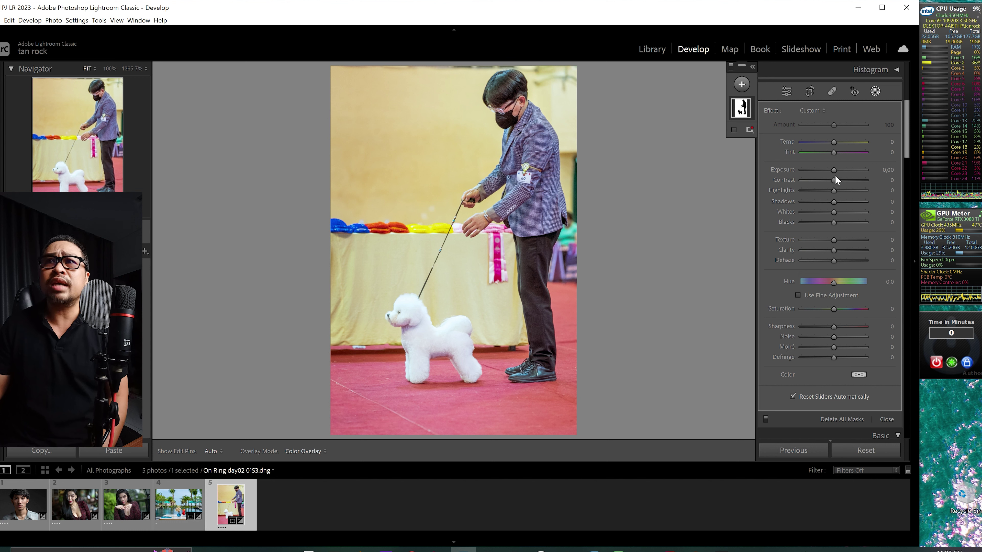
# Step: Give the background mask Highlights about -55 and Blacks -10, leaving Dehaze at 0
pyautogui.moveTo(833, 190)
pyautogui.mouseDown()
pyautogui.moveTo(776, 188)
pyautogui.moveTo(800, 199)
pyautogui.mouseUp()
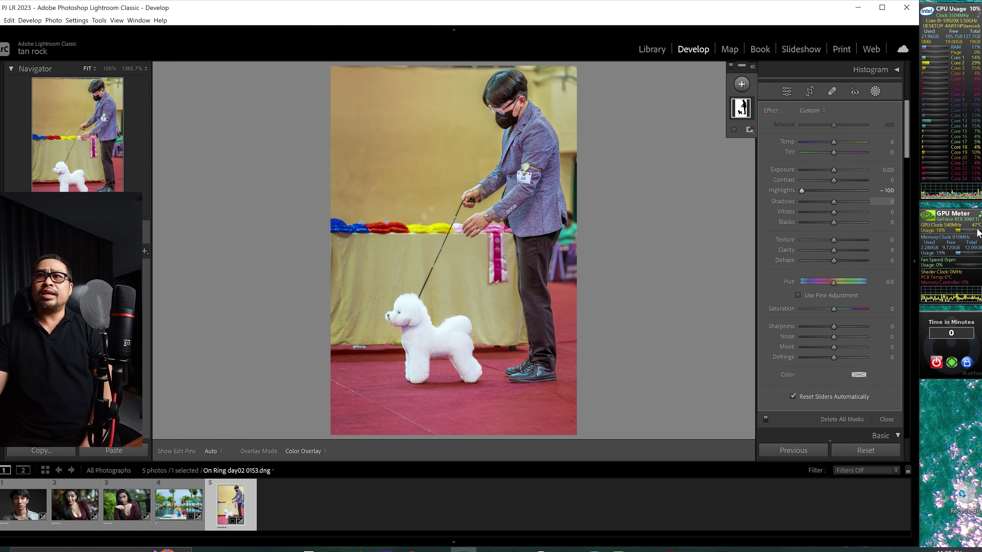
pyautogui.click(882, 8)
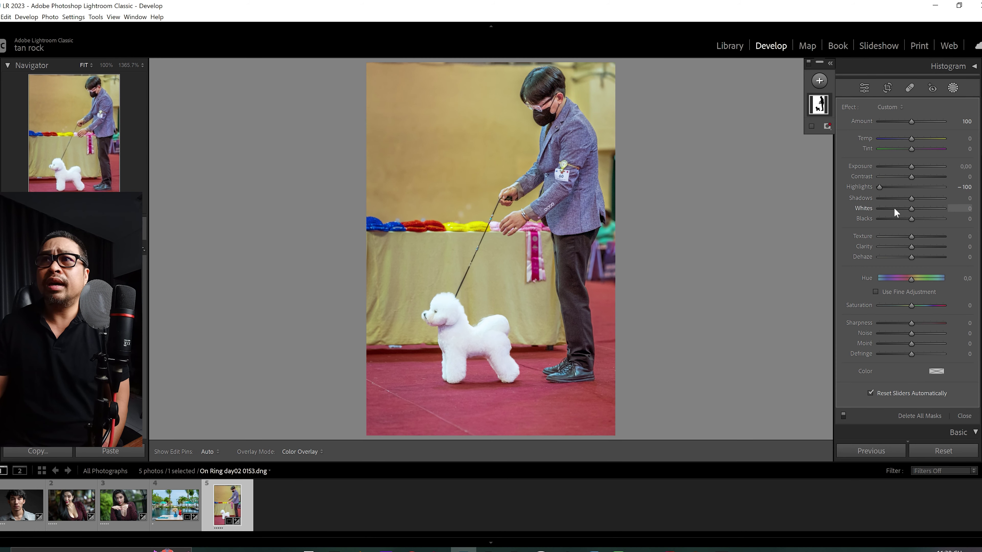
pyautogui.moveTo(879, 187)
pyautogui.mouseDown()
pyautogui.moveTo(906, 187)
pyautogui.moveTo(887, 187)
pyautogui.moveTo(896, 187)
pyautogui.mouseUp()
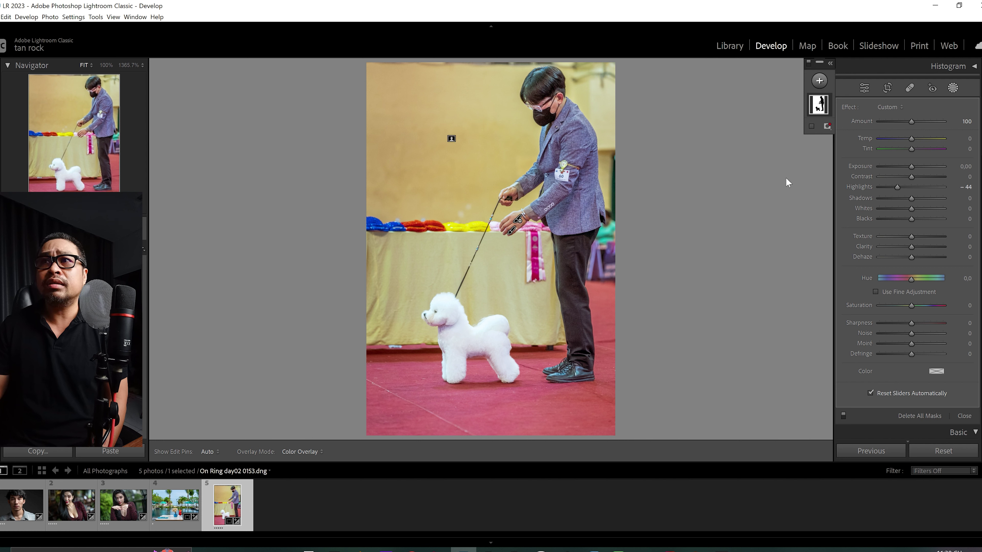
pyautogui.moveTo(898, 187); pyautogui.dragTo(893, 186)
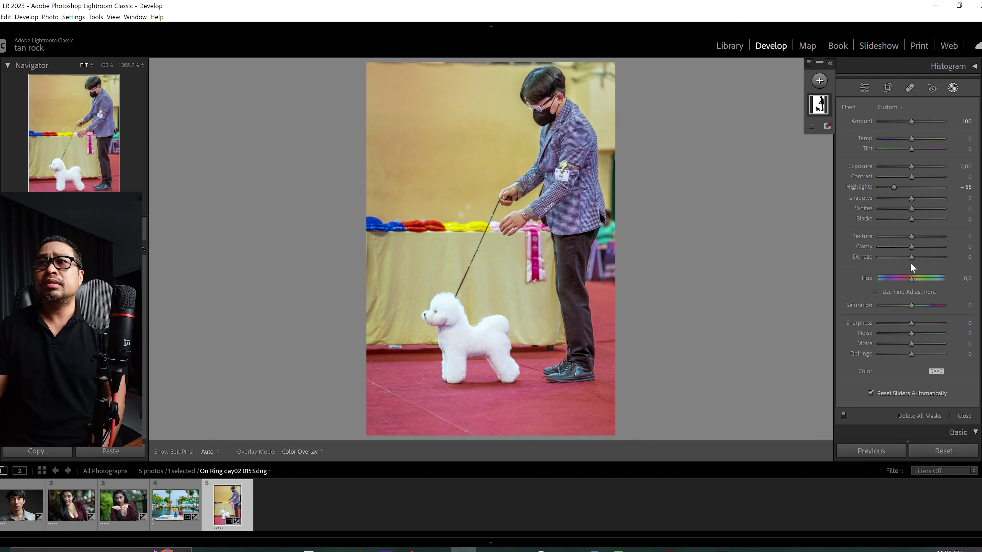
pyautogui.moveTo(909, 258); pyautogui.dragTo(913, 255)
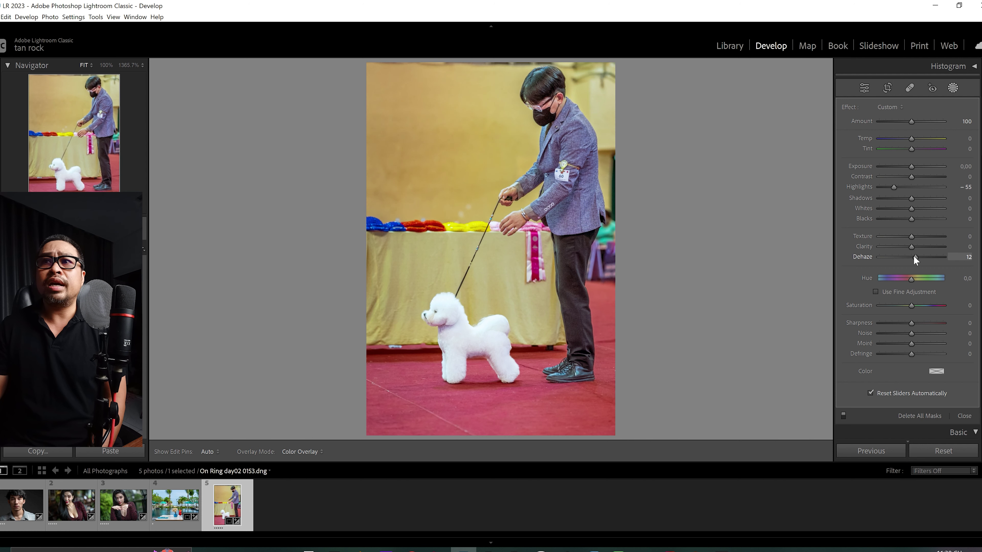
pyautogui.doubleClick(913, 256)
pyautogui.moveTo(910, 219); pyautogui.dragTo(906, 219)
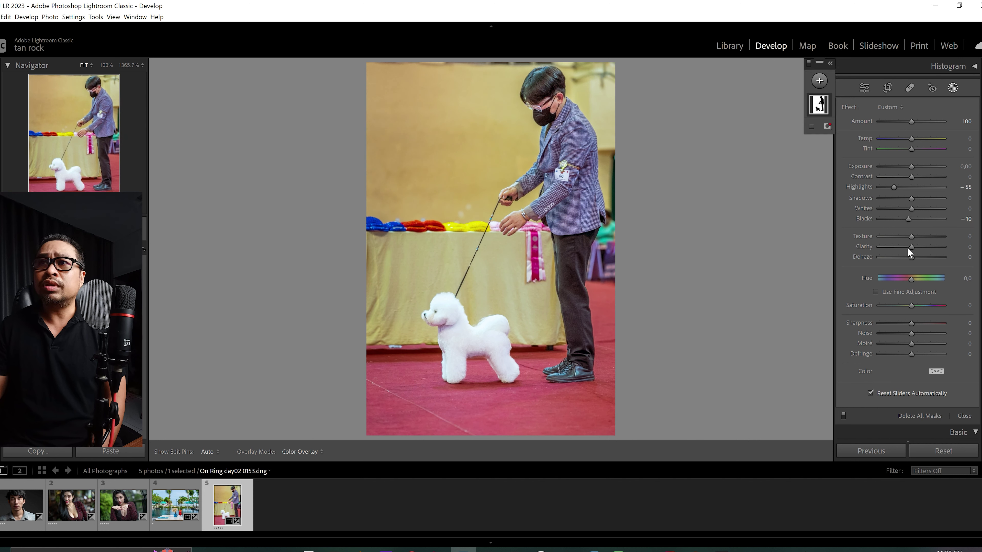
# Step: Set the background mask's Texture to -58 and Sharpness to -39
pyautogui.moveTo(909, 237); pyautogui.dragTo(886, 238)
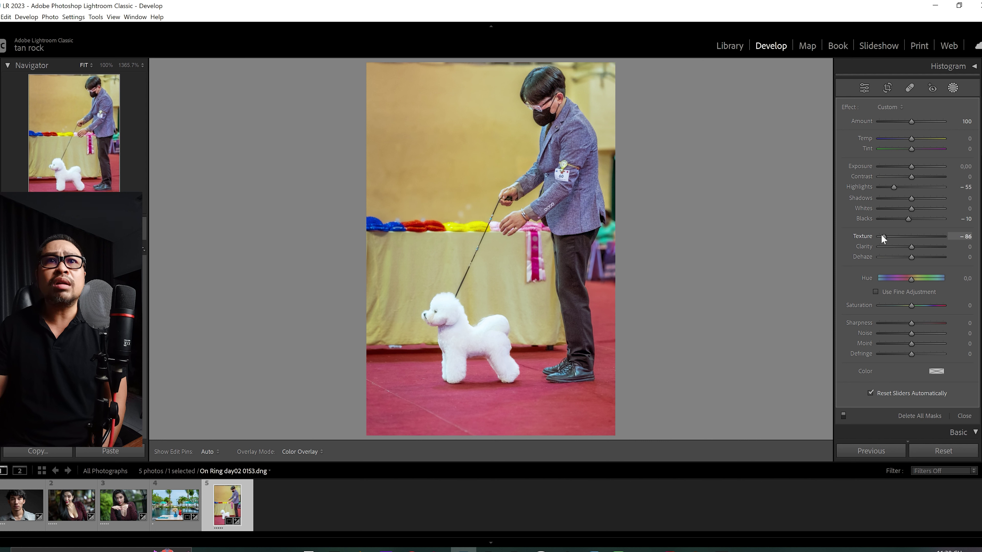
pyautogui.moveTo(882, 235); pyautogui.dragTo(884, 236)
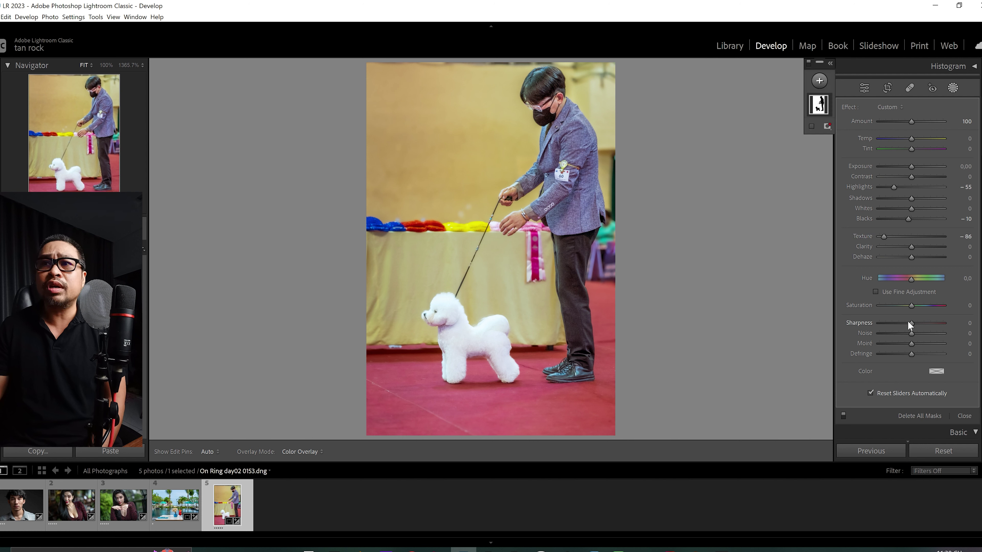
pyautogui.moveTo(909, 322)
pyautogui.mouseDown()
pyautogui.moveTo(870, 330)
pyautogui.moveTo(911, 324)
pyautogui.moveTo(886, 326)
pyautogui.mouseUp()
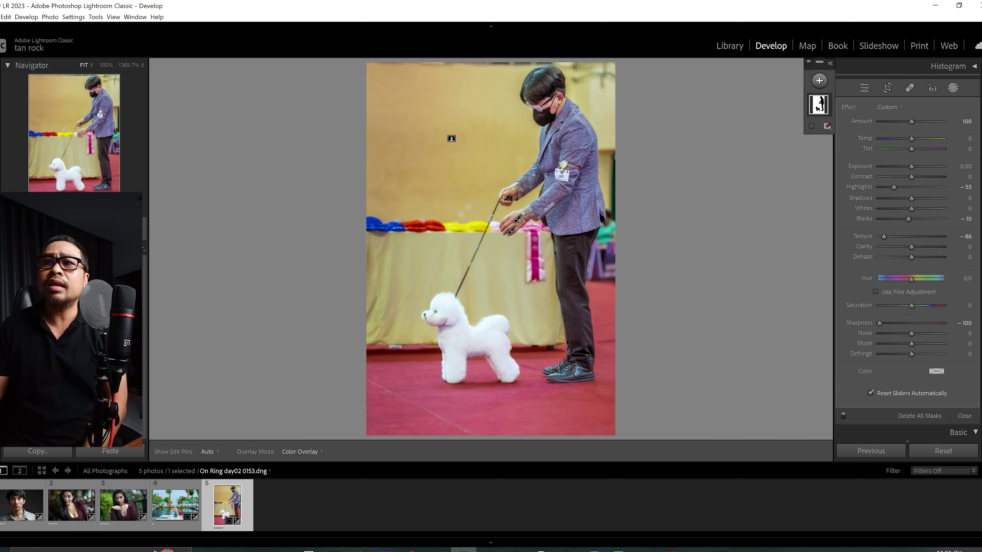
pyautogui.moveTo(879, 323); pyautogui.dragTo(909, 326)
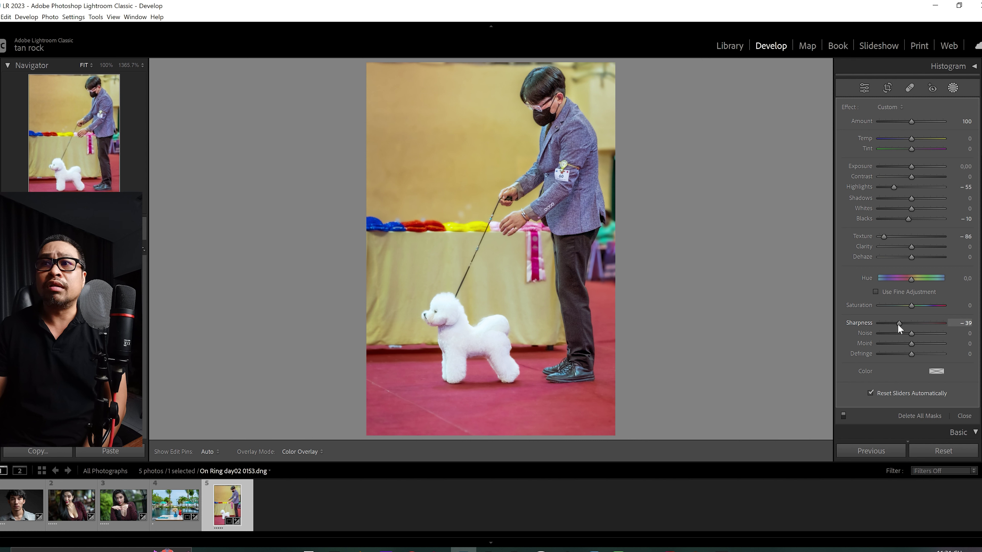
pyautogui.doubleClick(884, 236)
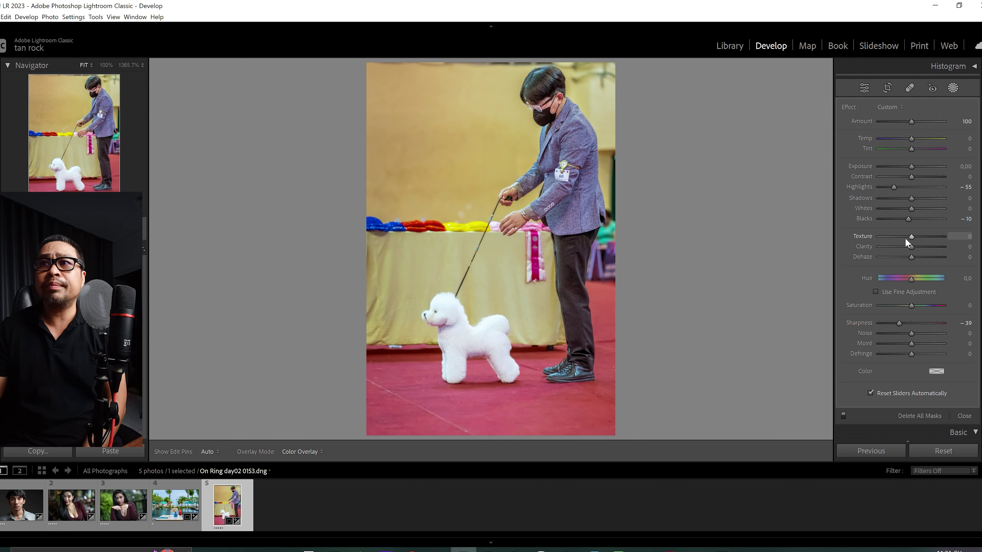
pyautogui.moveTo(911, 236)
pyautogui.mouseDown()
pyautogui.moveTo(892, 235)
pyautogui.moveTo(913, 236)
pyautogui.mouseUp()
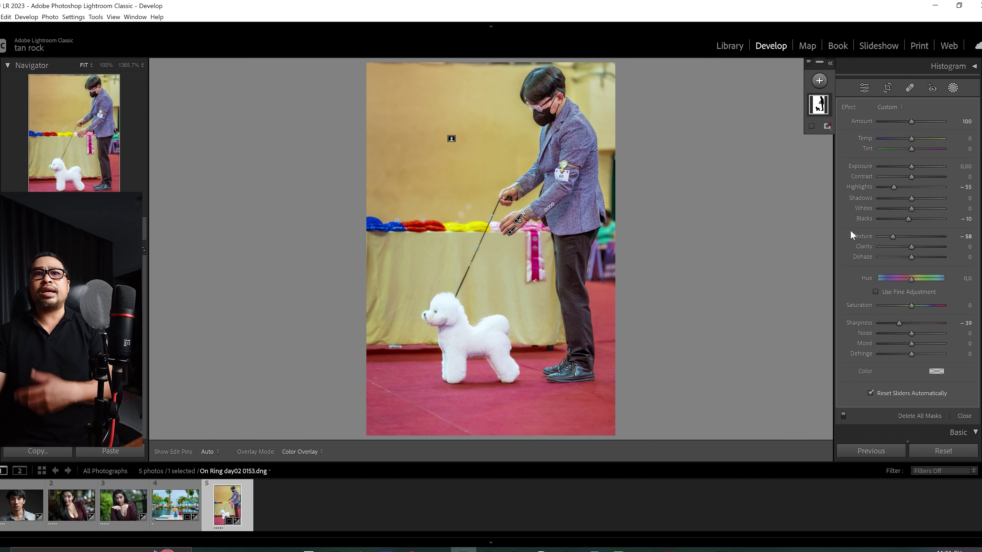
pyautogui.moveTo(491, 254)
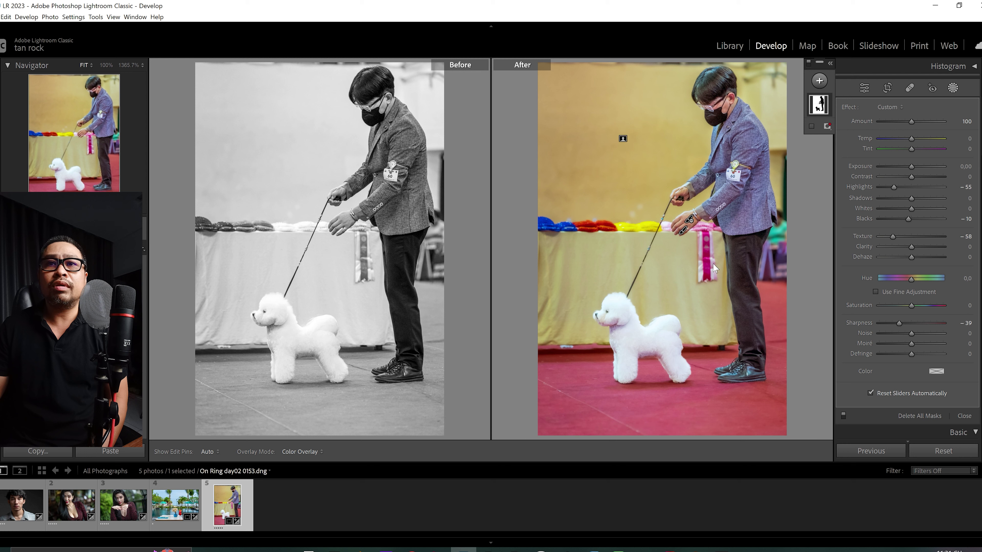
# Step: Convert the photo to Black & White with Highlights -42, then add a Select Background mask
pyautogui.click(952, 89)
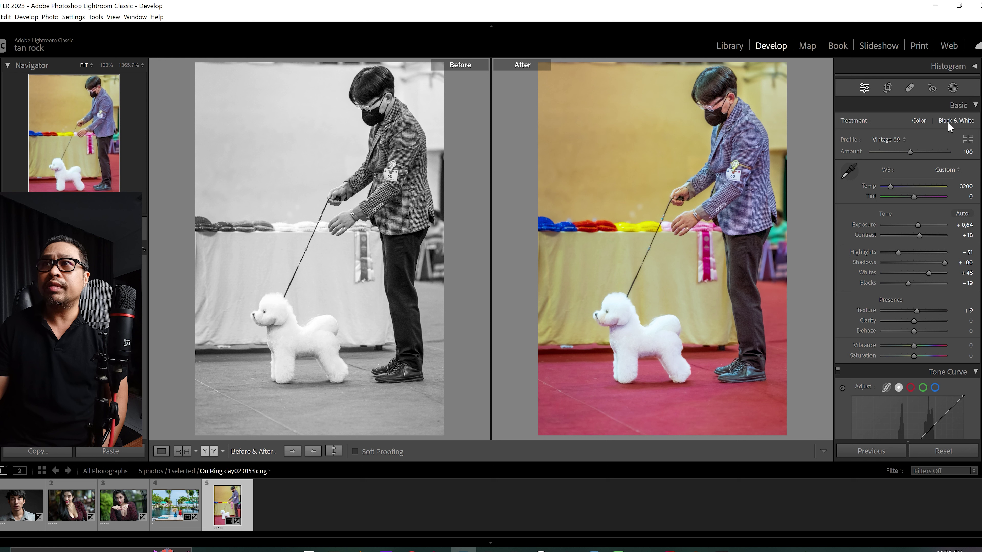
pyautogui.click(948, 123)
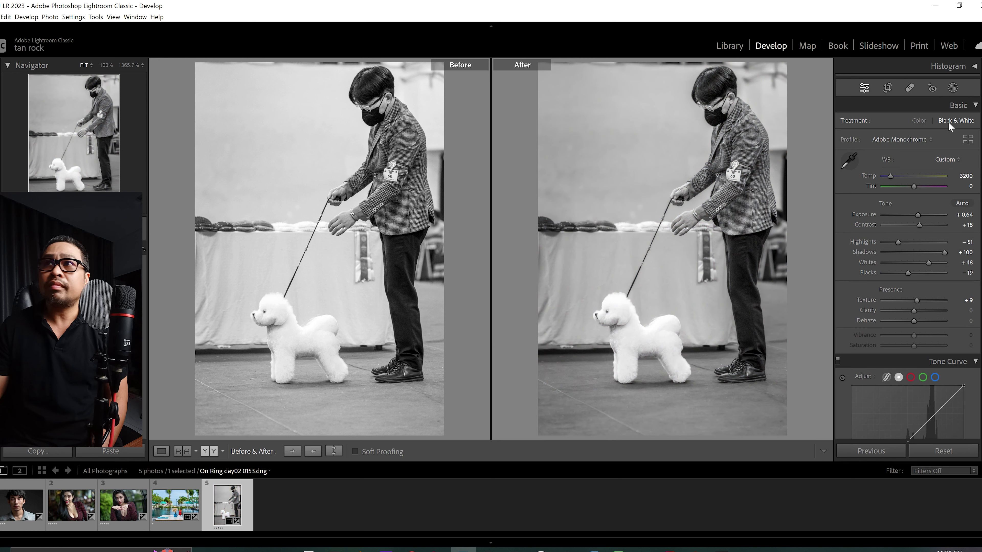
pyautogui.click(918, 121)
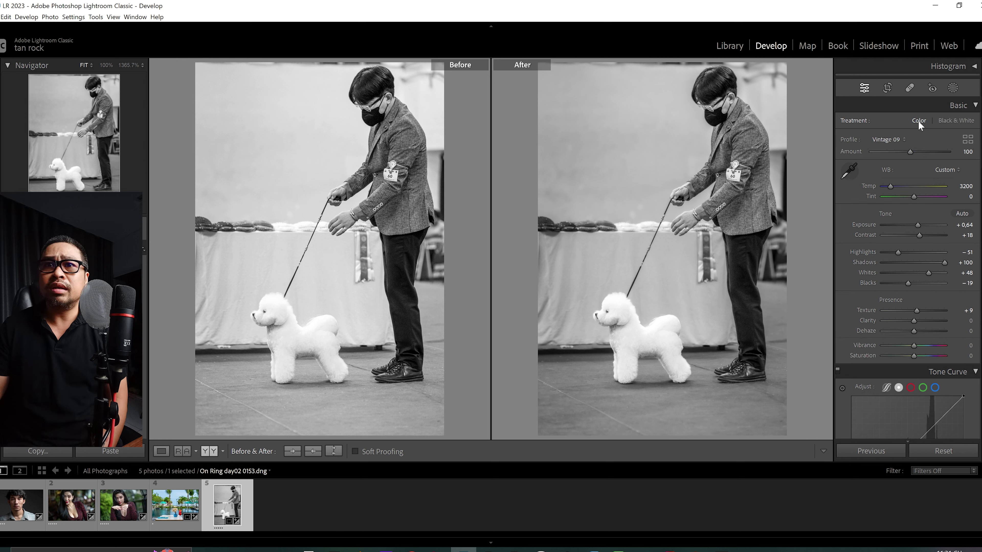
pyautogui.click(954, 120)
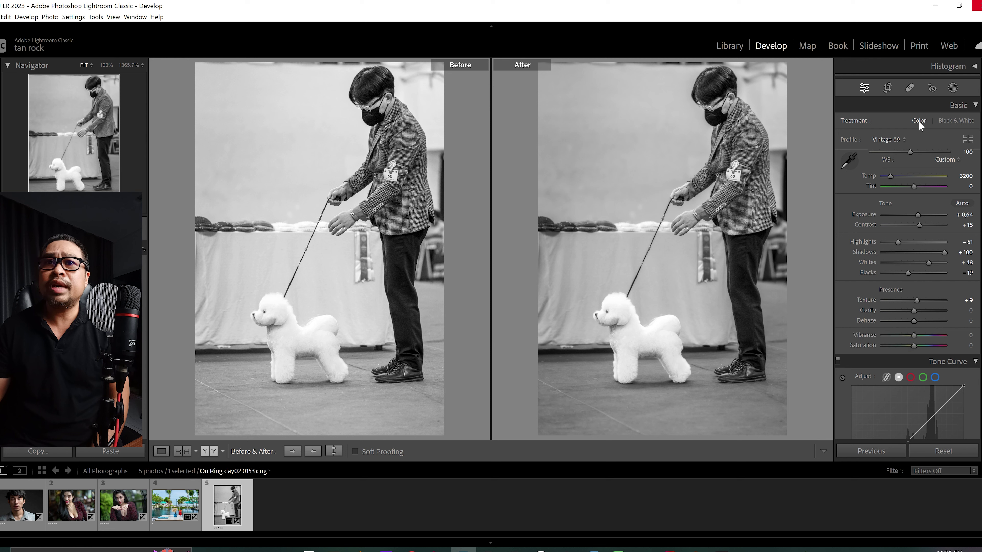
pyautogui.click(919, 122)
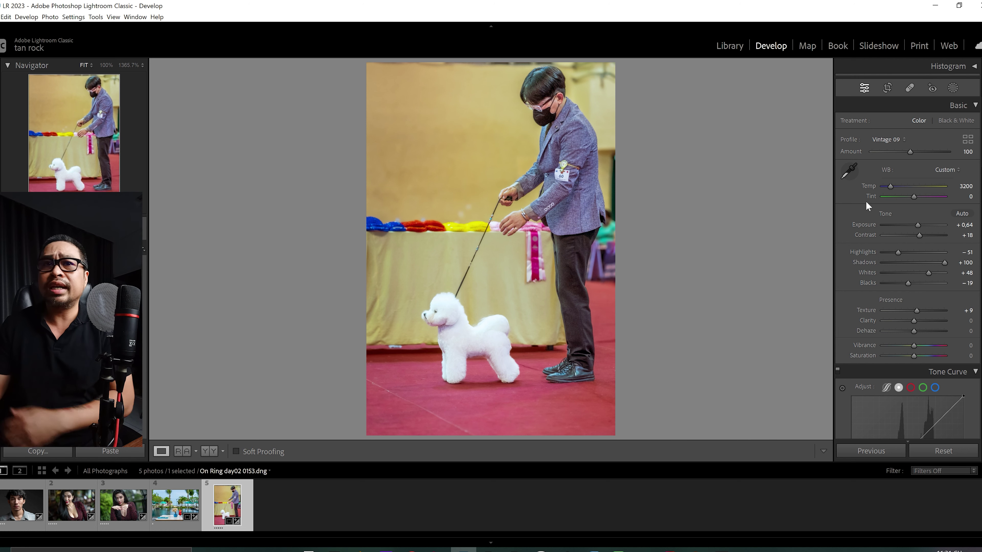
pyautogui.moveTo(900, 251); pyautogui.dragTo(904, 250)
pyautogui.click(956, 120)
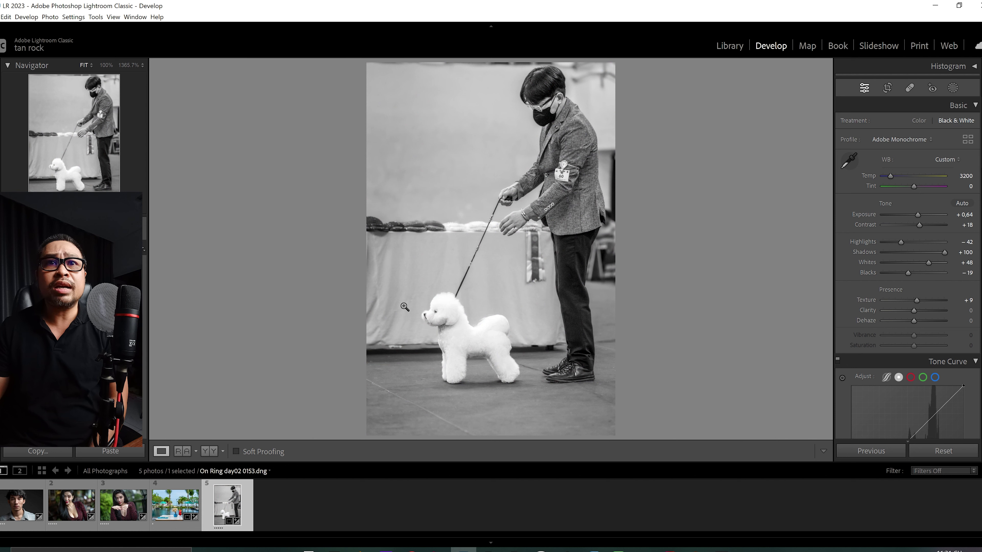
pyautogui.click(954, 87)
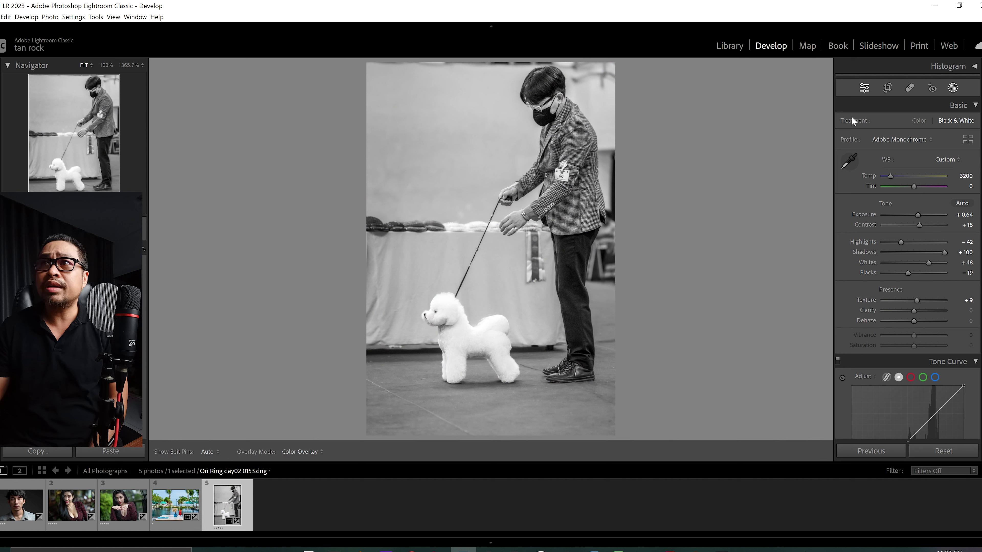
pyautogui.click(943, 128)
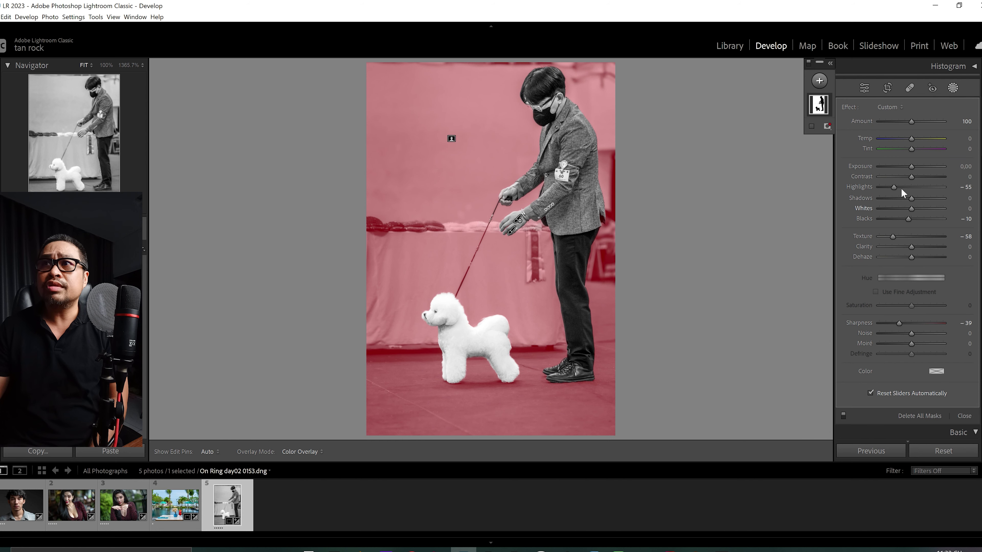
# Step: Give the new background mask Highlights -100, Exposure -0.03 and Blacks -11, checking Before/After
pyautogui.moveTo(894, 186); pyautogui.dragTo(870, 188)
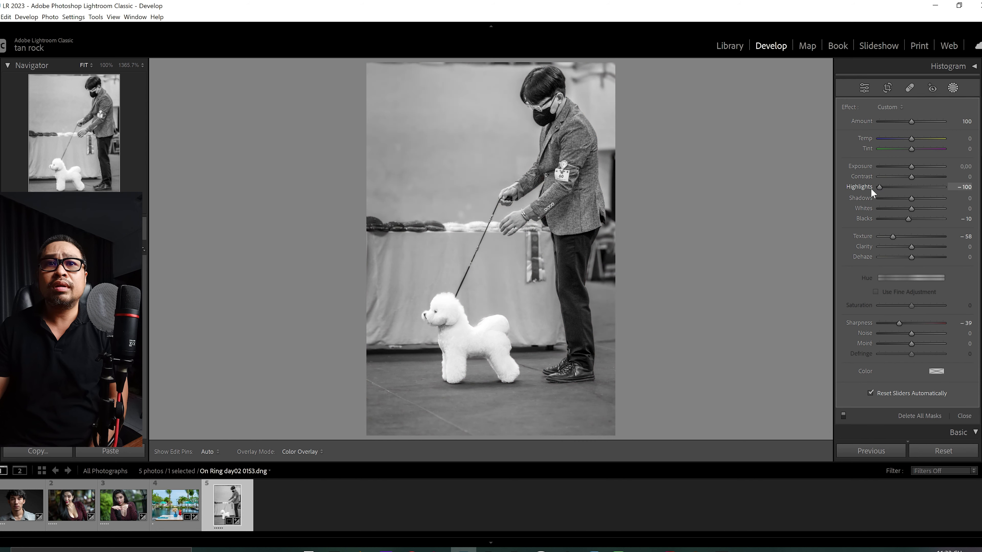
pyautogui.moveTo(911, 166); pyautogui.dragTo(913, 167)
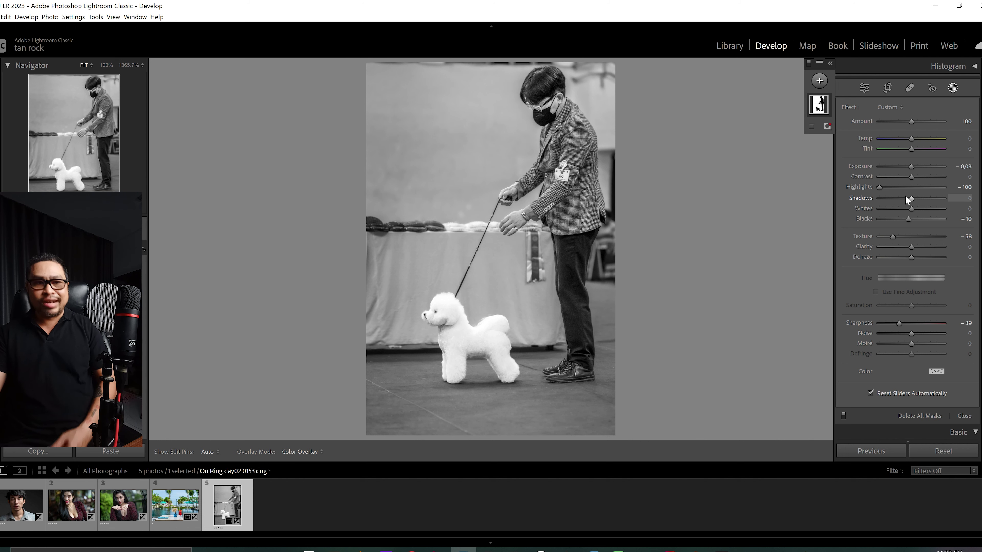
pyautogui.press('y')
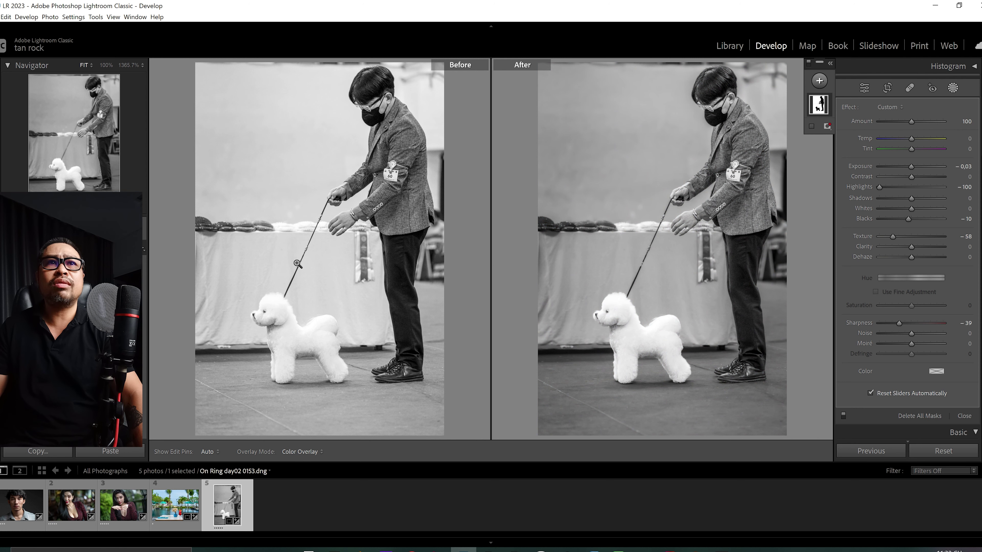
pyautogui.press('y')
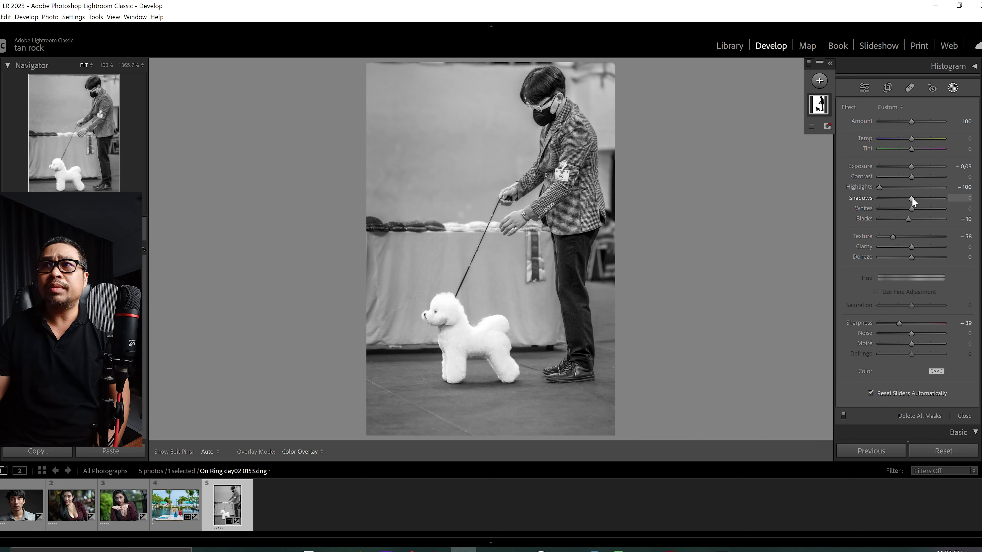
pyautogui.moveTo(912, 218); pyautogui.dragTo(908, 218)
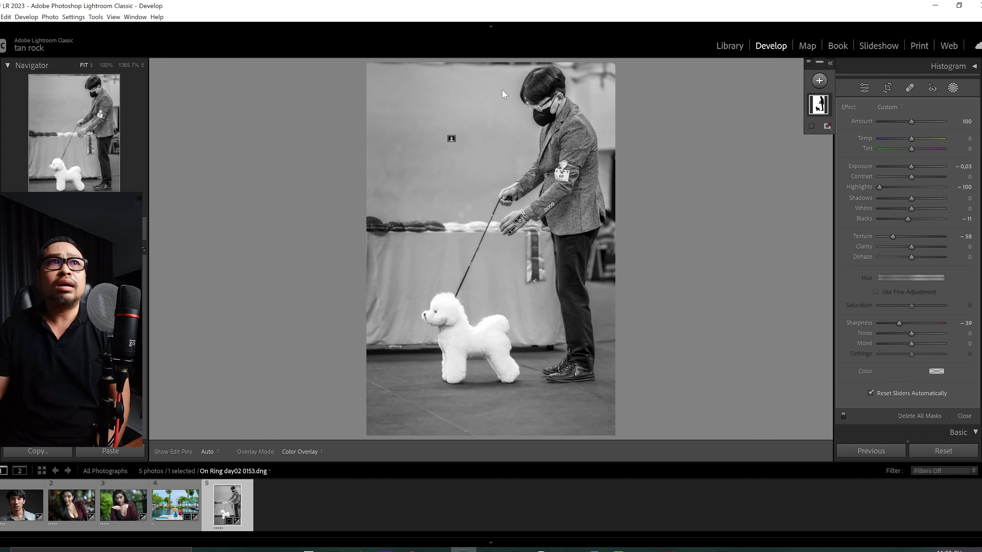
pyautogui.click(106, 65)
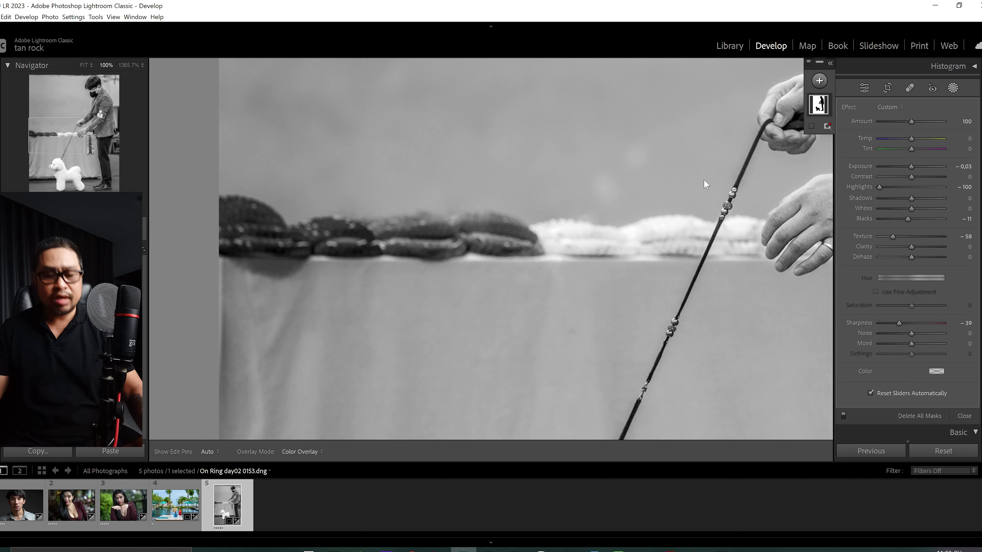
# Step: Pan to the handler's head at 100% and set up a Size 2 Erase brush on the background mask
pyautogui.moveTo(713, 195); pyautogui.dragTo(634, 225)
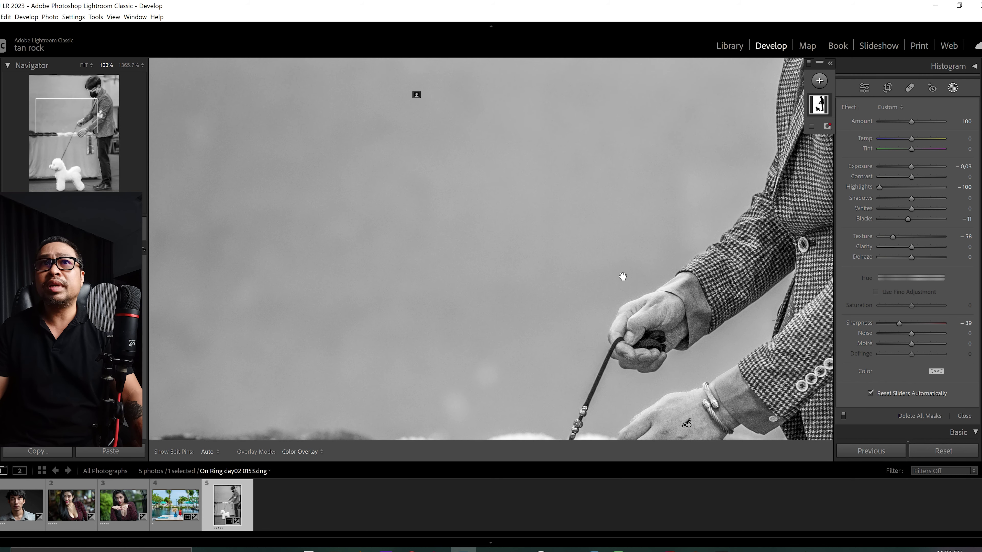
pyautogui.moveTo(635, 224); pyautogui.dragTo(596, 293)
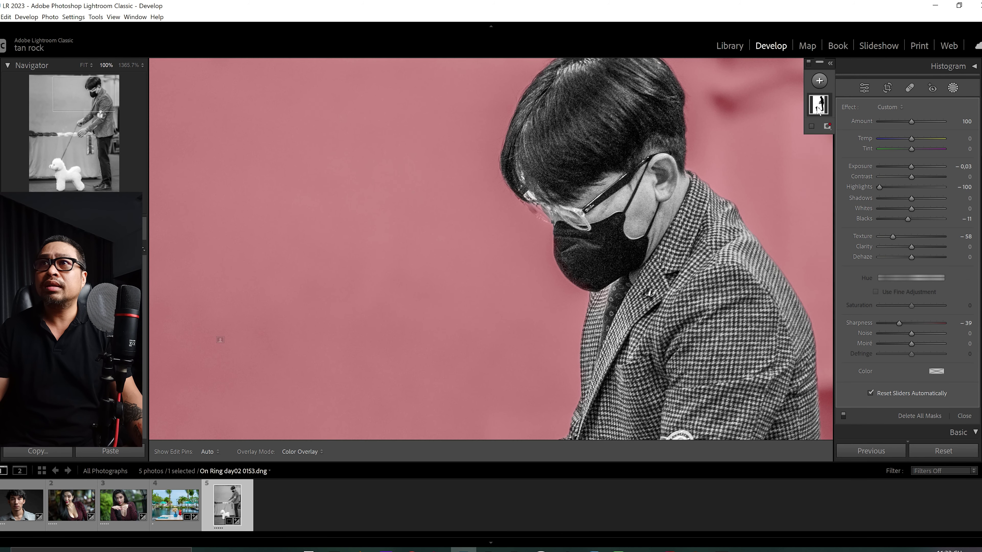
pyautogui.click(819, 110)
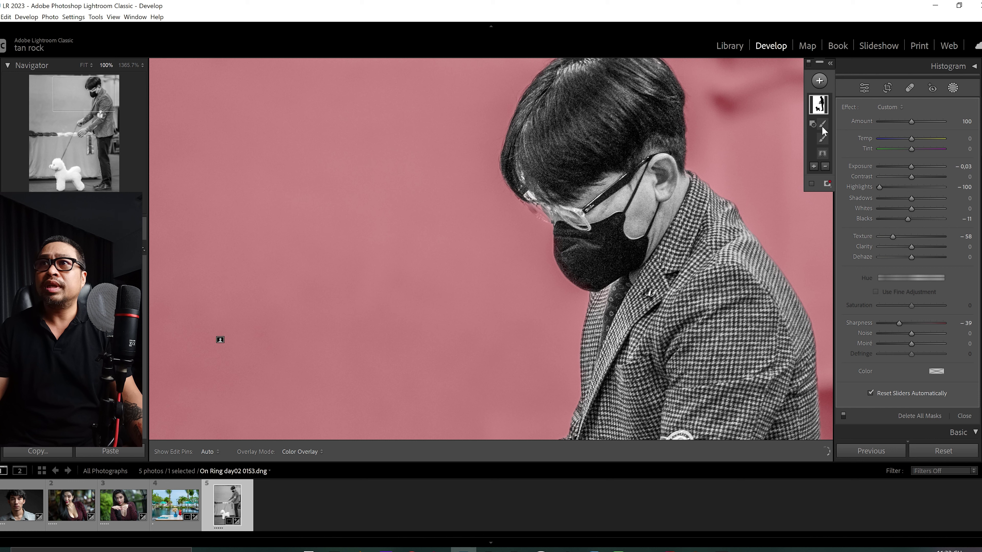
pyautogui.click(823, 124)
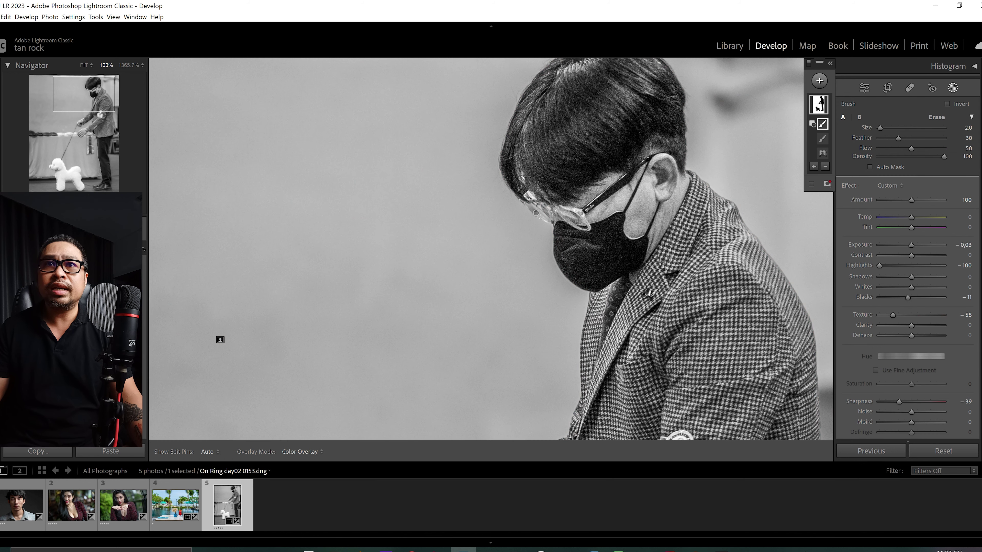
pyautogui.press('h')
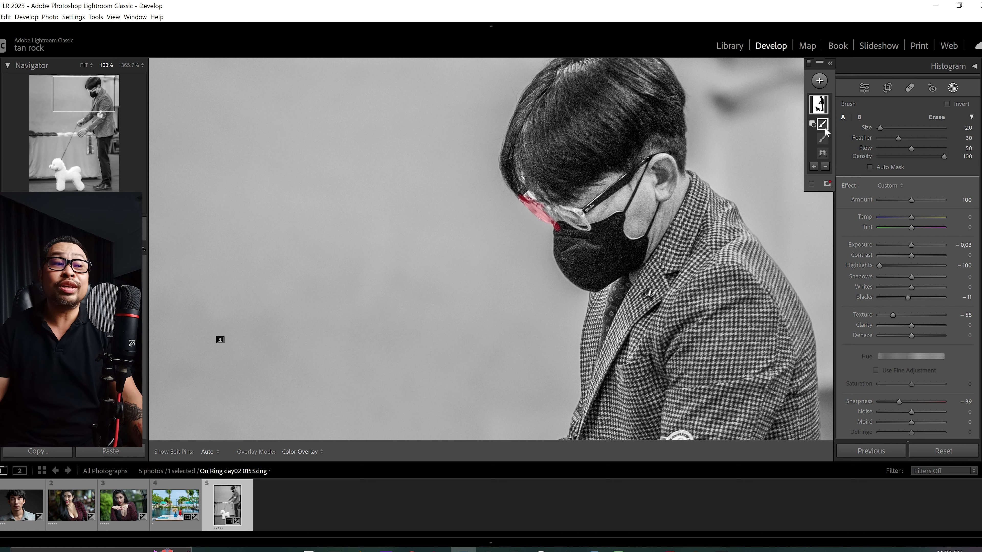
# Step: Set Treatment back to Color and reopen Spot Removal showing the carpet healing spots
pyautogui.click(953, 88)
pyautogui.click(578, 260)
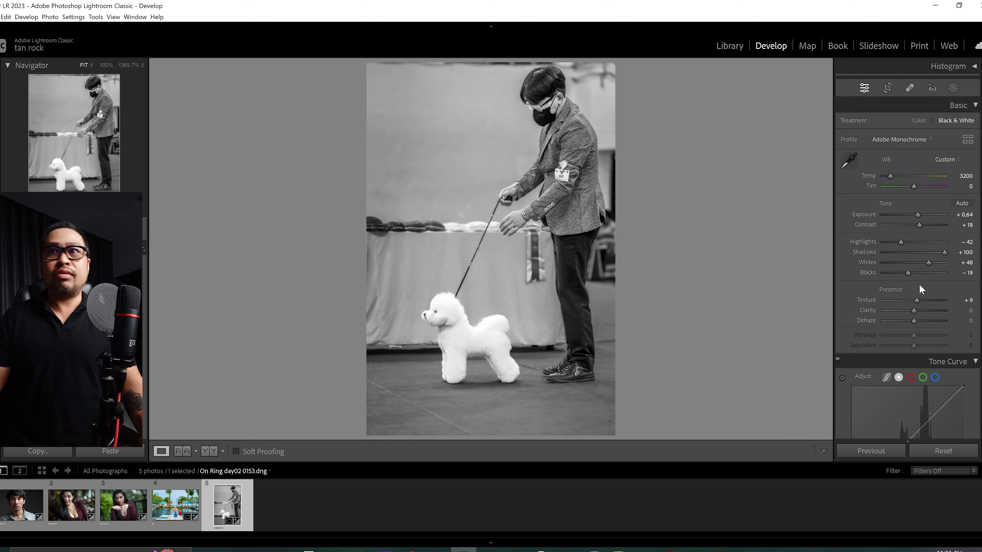
pyautogui.click(953, 88)
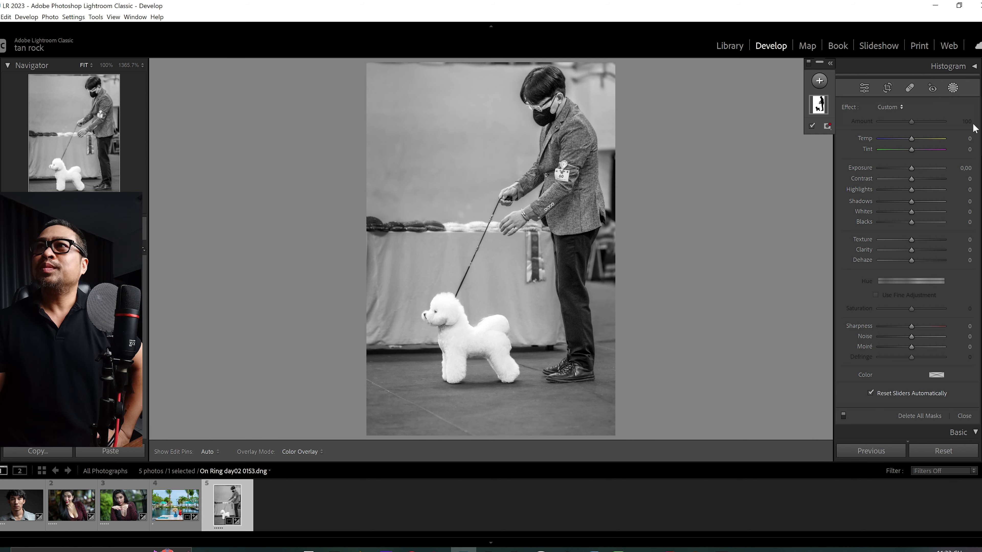
pyautogui.click(952, 88)
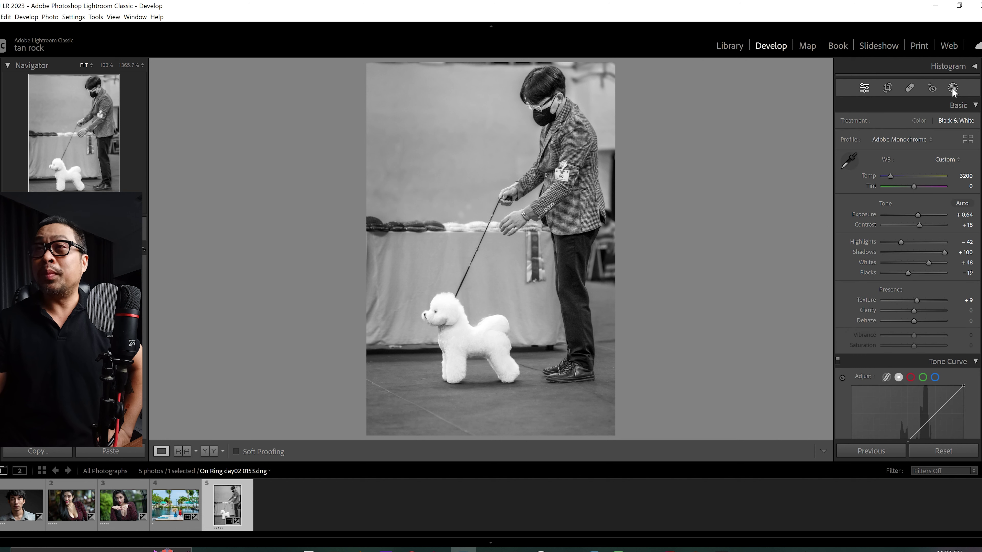
pyautogui.click(919, 122)
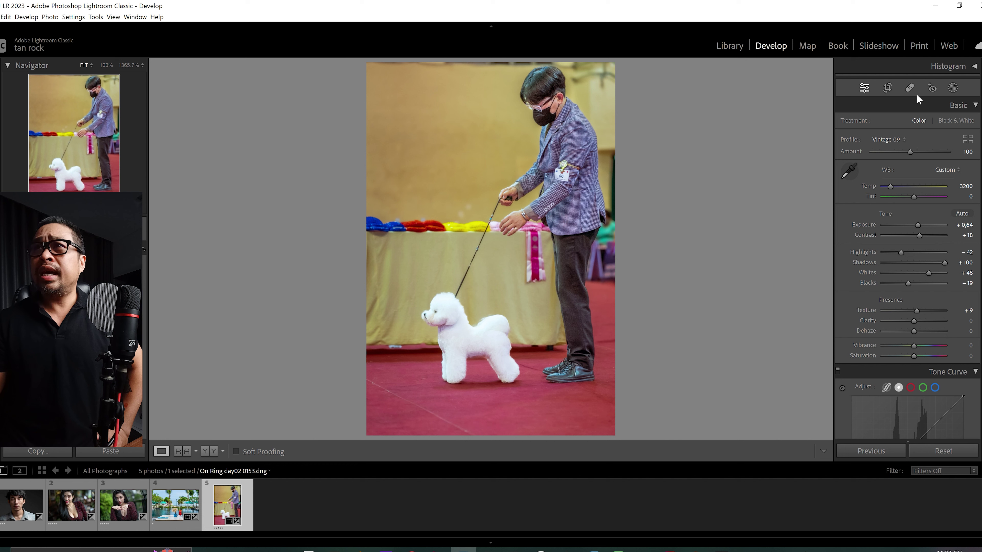
pyautogui.click(910, 89)
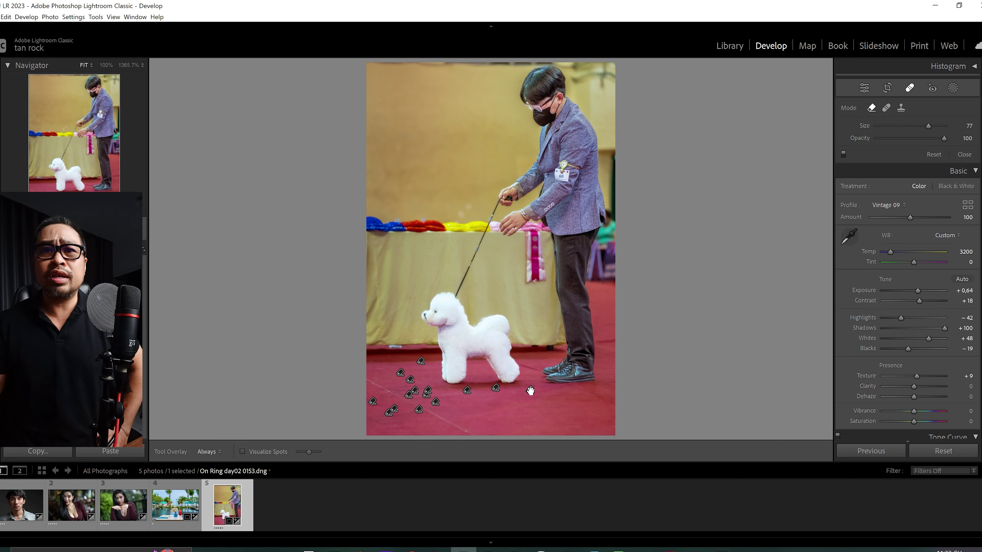
# Step: Delete every healing spot on the red carpet, then view Before/After side by side
pyautogui.rightClick(531, 394)
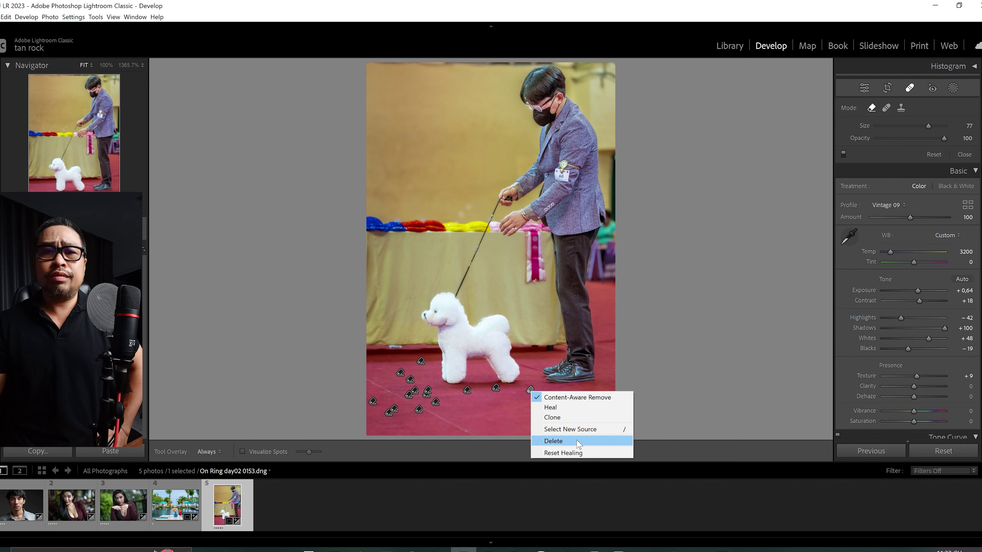
pyautogui.click(553, 440)
pyautogui.rightClick(497, 389)
pyautogui.click(518, 438)
pyautogui.rightClick(467, 390)
pyautogui.click(514, 438)
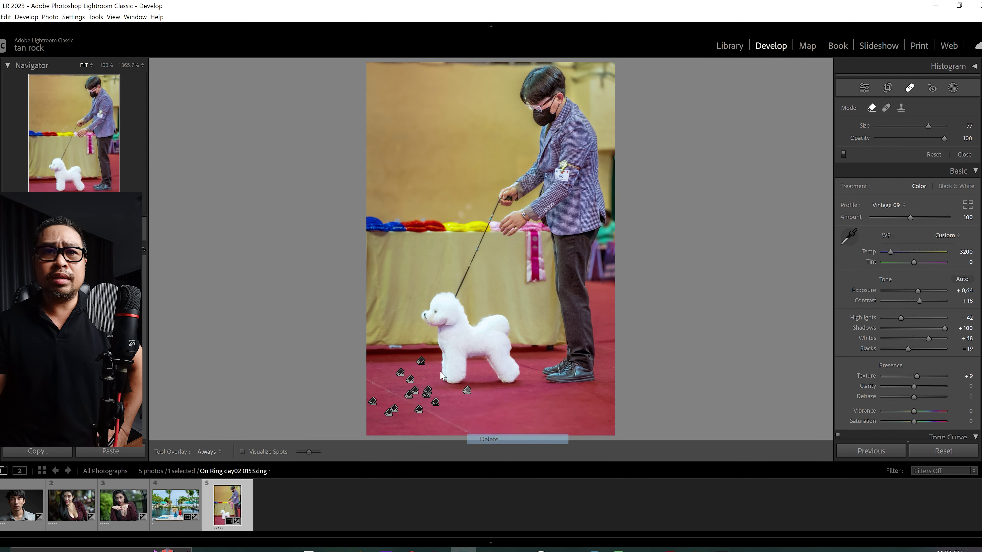
pyautogui.rightClick(421, 361)
pyautogui.click(463, 412)
pyautogui.rightClick(401, 373)
pyautogui.click(425, 422)
pyautogui.rightClick(410, 380)
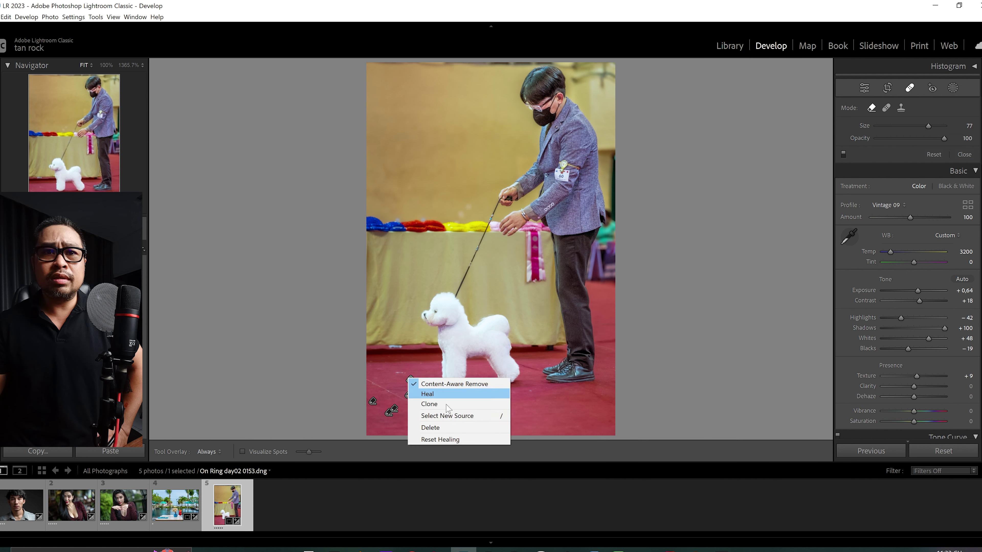
pyautogui.click(425, 428)
pyautogui.rightClick(414, 392)
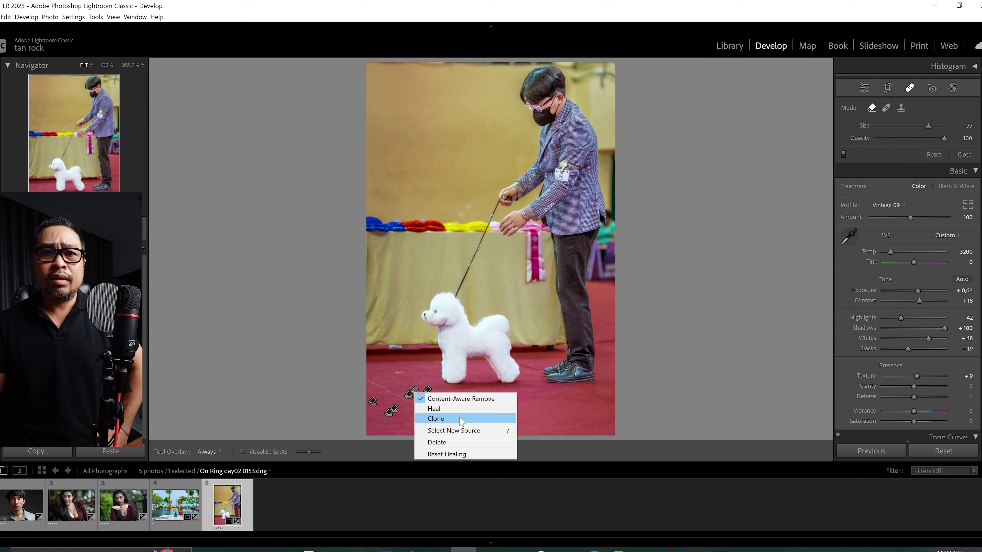
pyautogui.click(456, 442)
pyautogui.rightClick(405, 394)
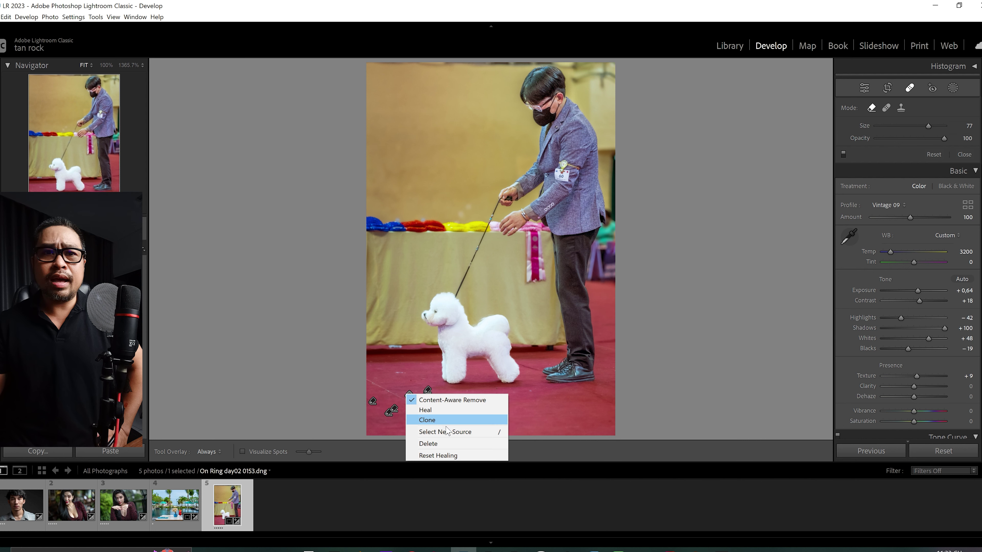
pyautogui.click(453, 444)
pyautogui.rightClick(428, 392)
pyautogui.click(460, 443)
pyautogui.rightClick(427, 393)
pyautogui.click(456, 443)
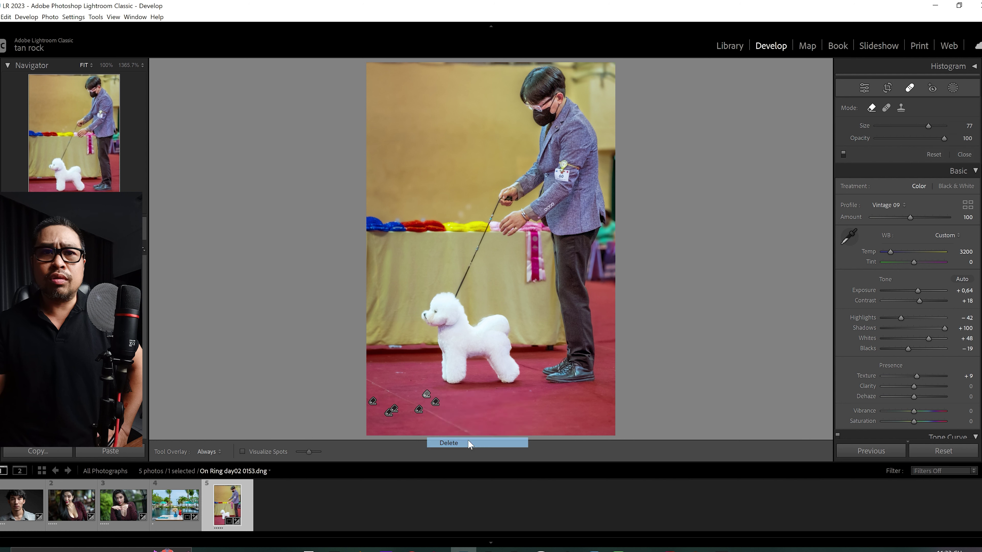
pyautogui.rightClick(436, 401)
pyautogui.click(475, 452)
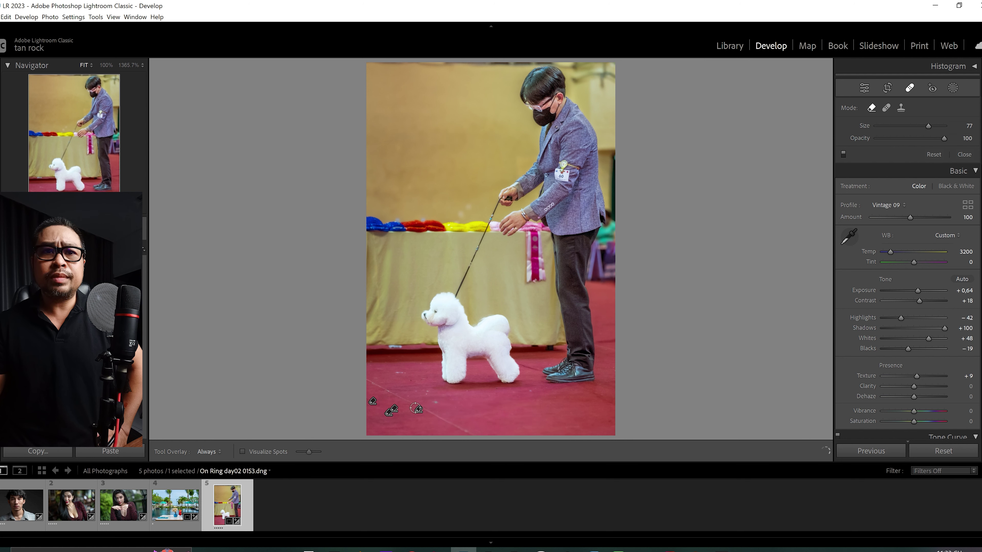
pyautogui.rightClick(416, 410)
pyautogui.click(420, 414)
pyautogui.rightClick(420, 411)
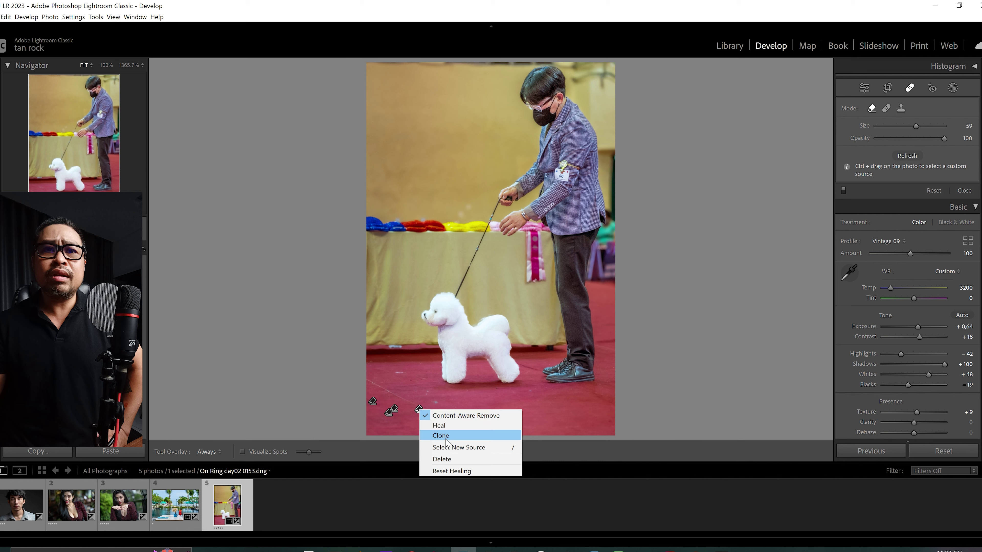
pyautogui.click(450, 459)
pyautogui.rightClick(394, 412)
pyautogui.click(425, 449)
pyautogui.rightClick(389, 413)
pyautogui.click(419, 458)
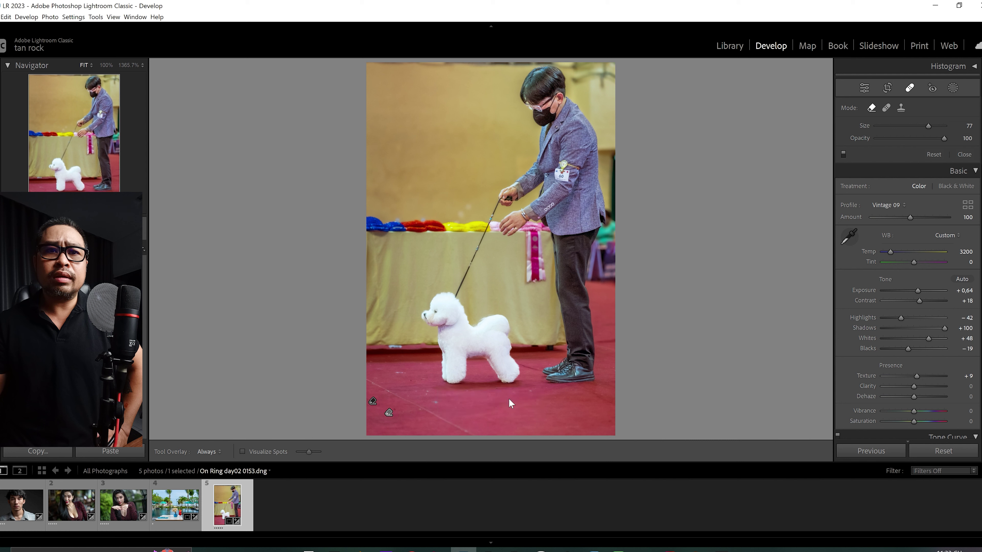
pyautogui.rightClick(377, 402)
pyautogui.click(390, 449)
pyautogui.rightClick(390, 413)
pyautogui.click(412, 462)
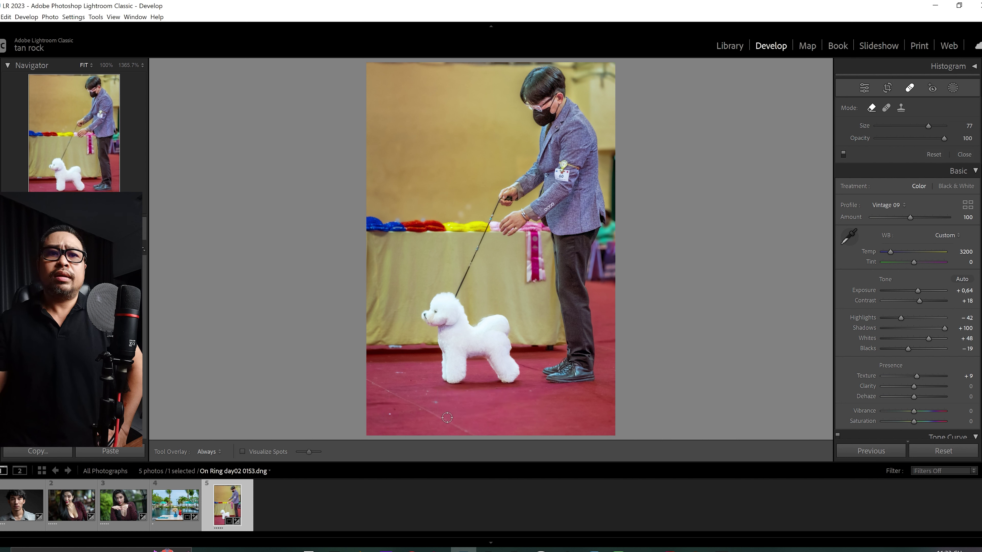
pyautogui.press('y')
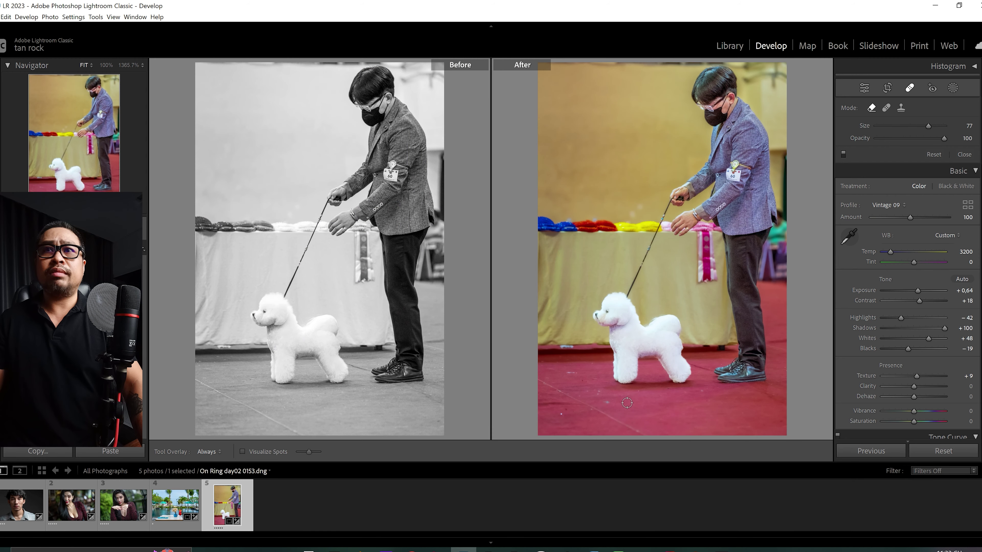
# Step: Leave Before/After and return to the single Loupe view of the colour photo
pyautogui.press('y')
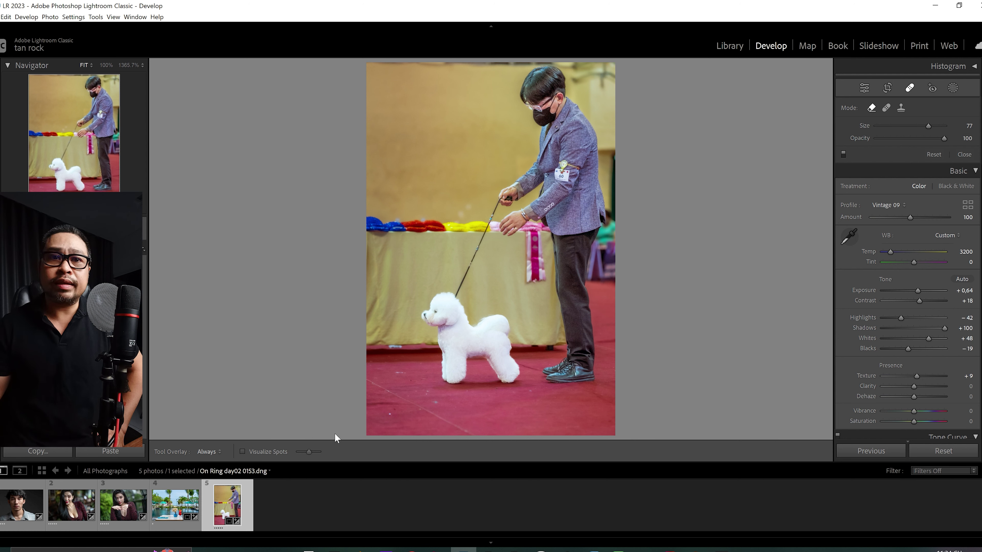
# Step: Content-aware remove two carpet marks at the lower left and left of the dog, then check
pyautogui.click(388, 415)
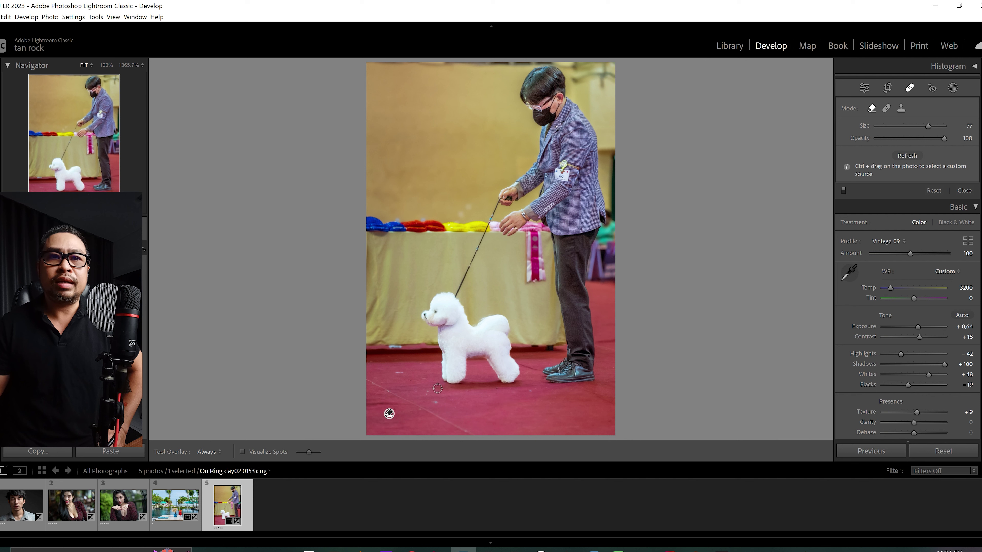
pyautogui.scroll(-1, 407, 374)
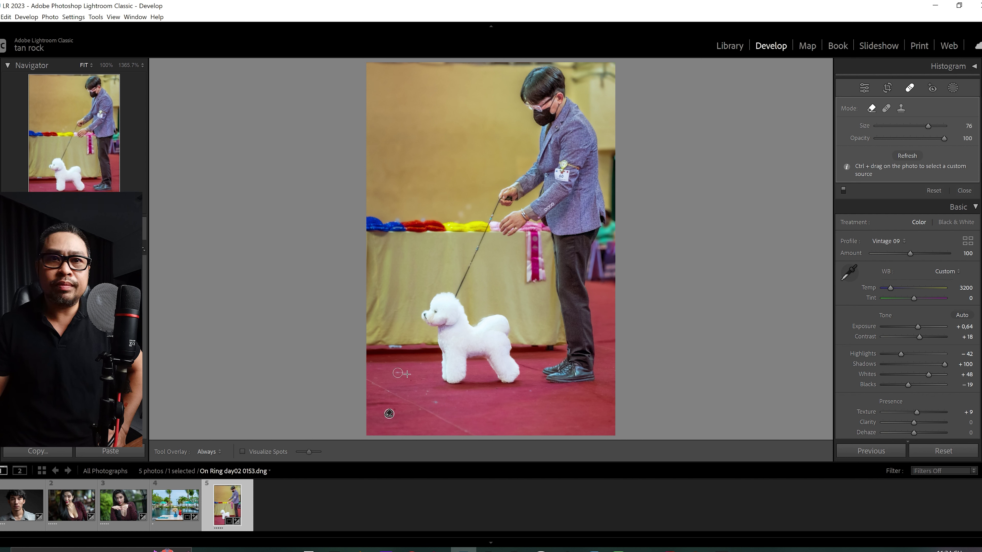
pyautogui.click(402, 373)
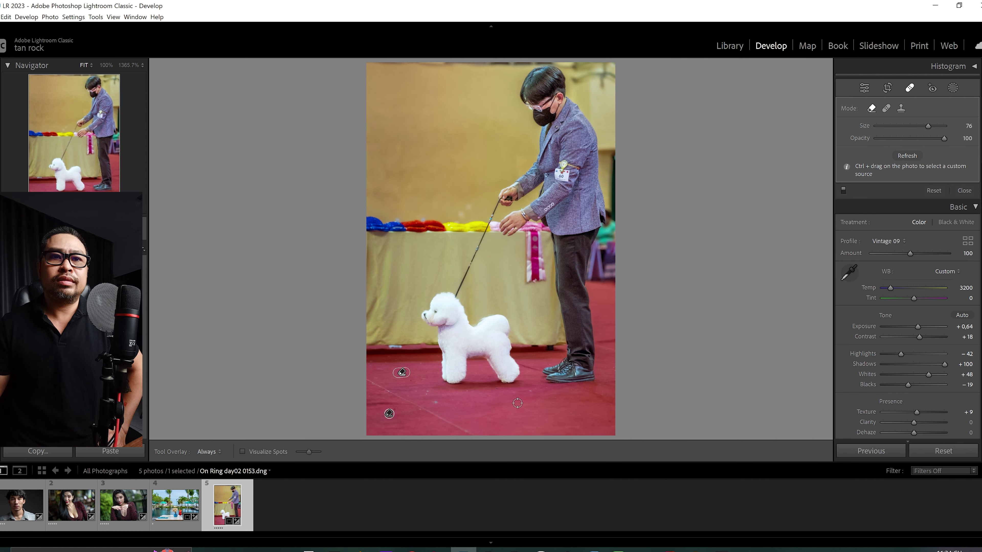
pyautogui.click(906, 89)
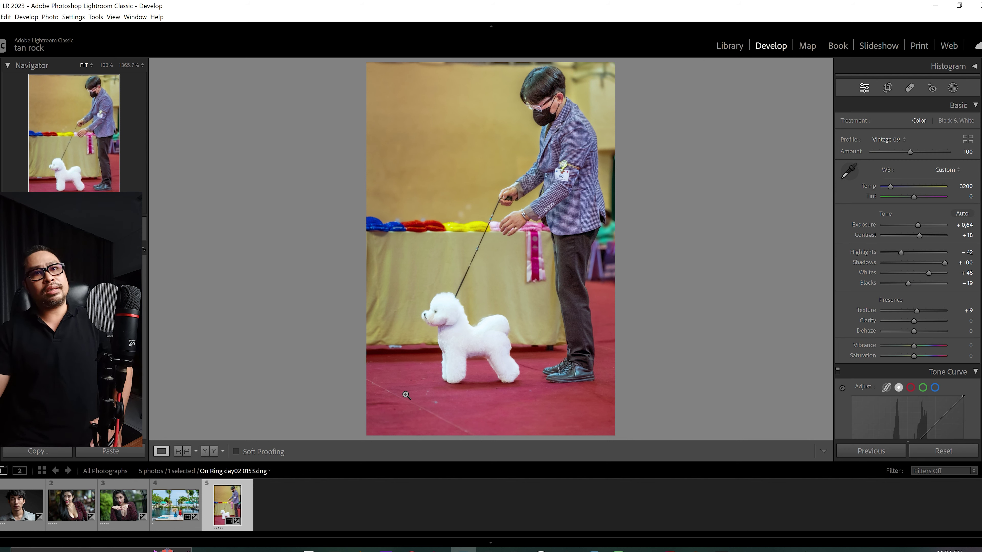
pyautogui.click(909, 89)
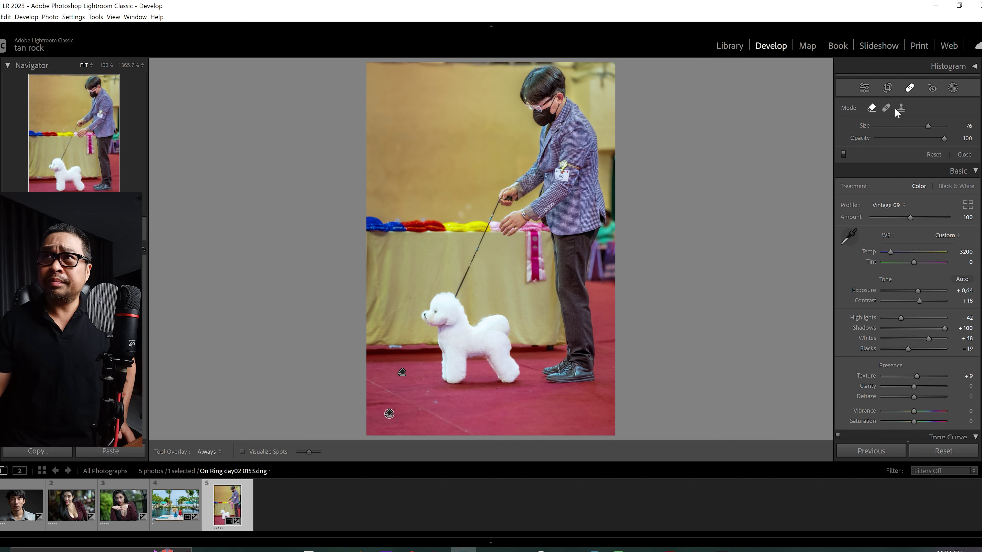
# Step: Try Heal mode on the carpet mark below the dog and check the result
pyautogui.click(886, 109)
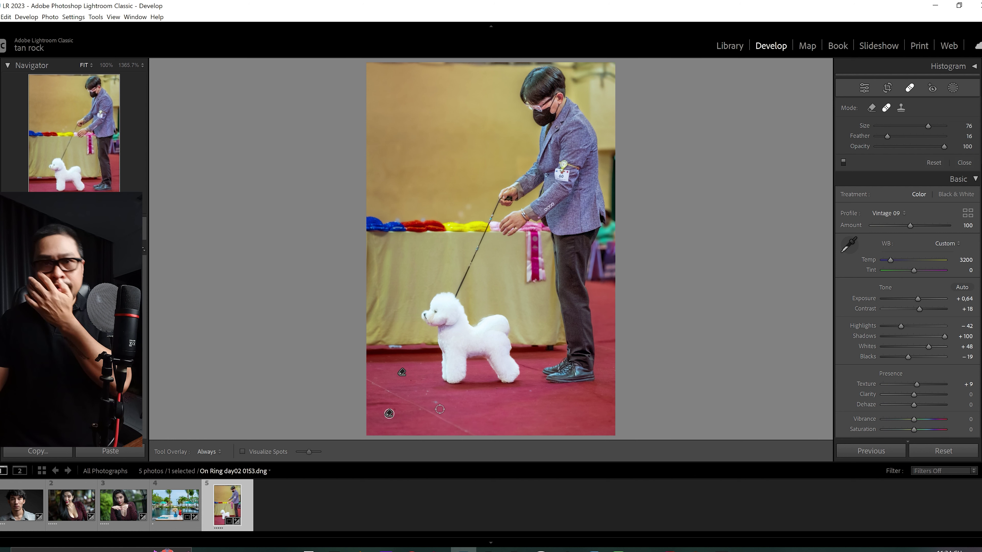
pyautogui.click(435, 402)
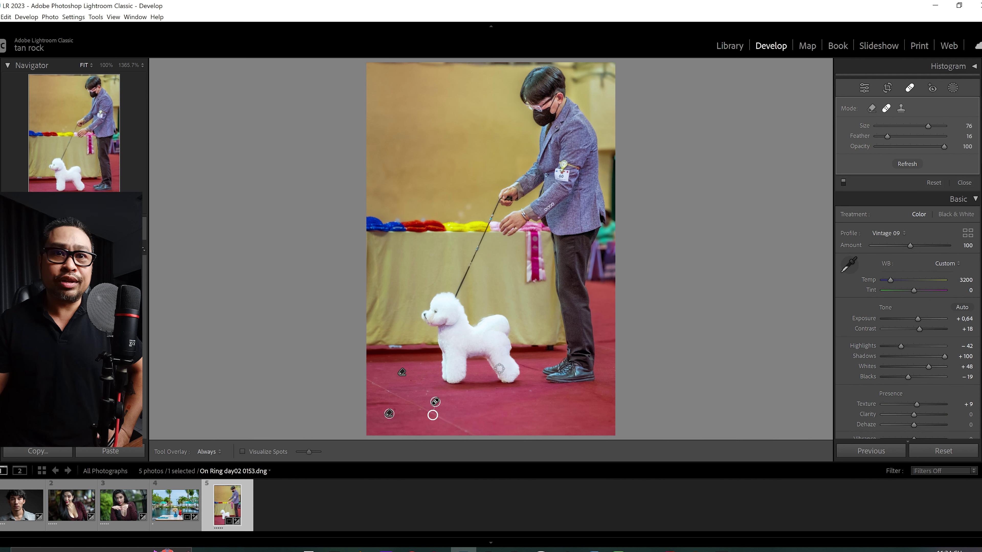
pyautogui.click(908, 89)
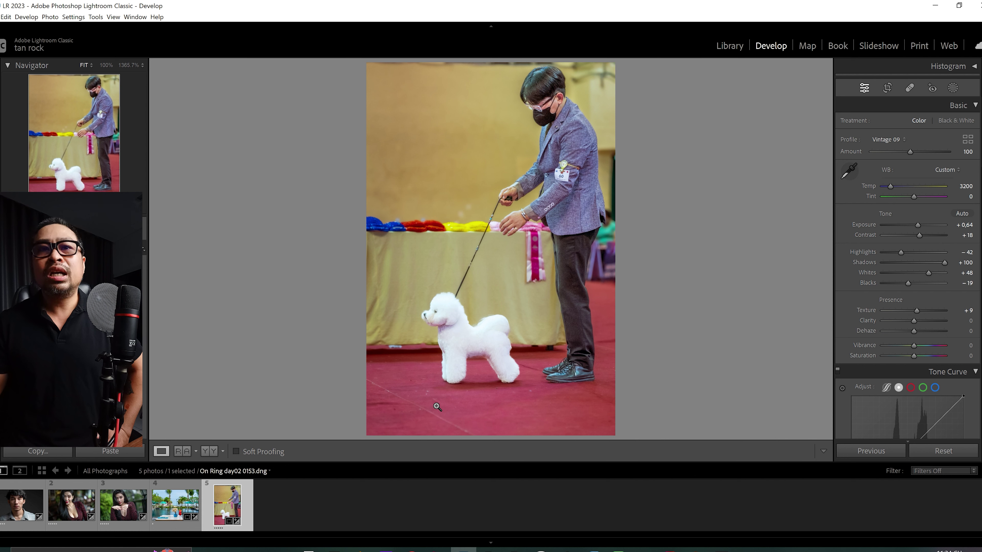
pyautogui.click(909, 87)
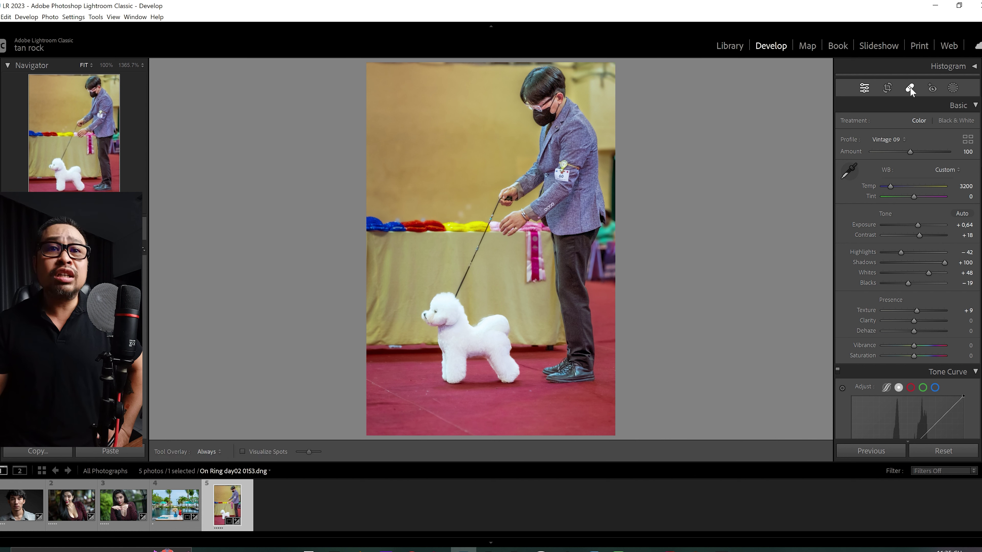
# Step: Delete the heal spot and the leftover spot below the dog
pyautogui.rightClick(435, 402)
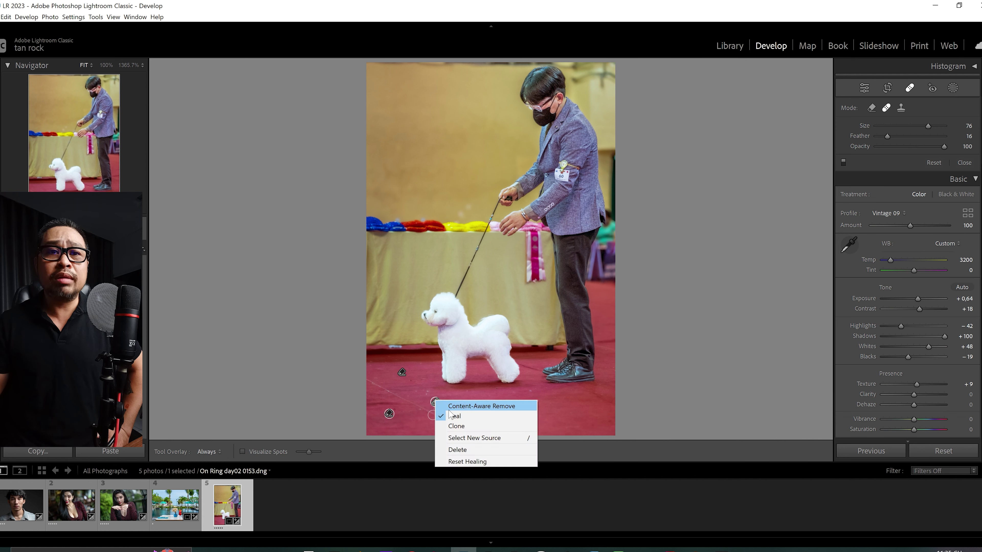
pyautogui.press('Escape')
pyautogui.click(433, 402)
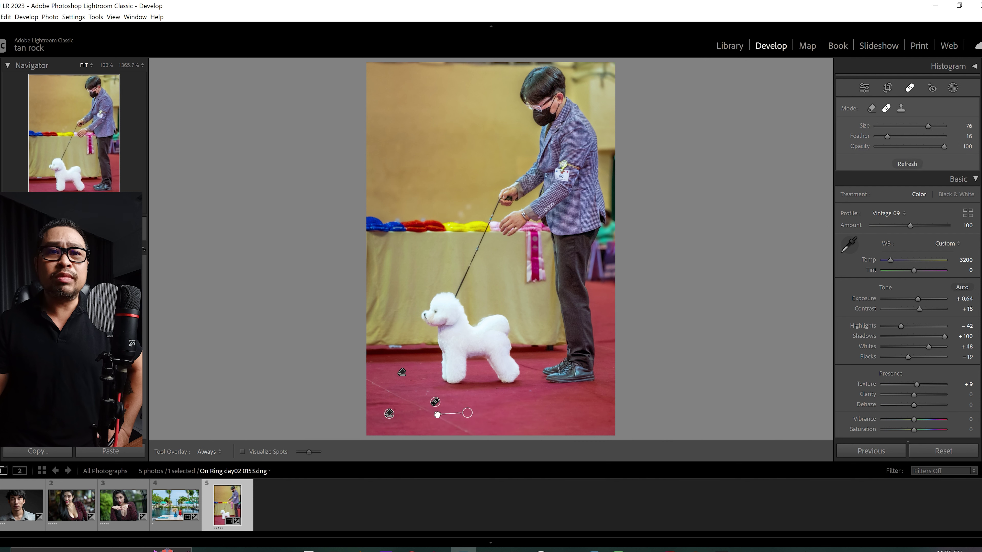
pyautogui.rightClick(468, 413)
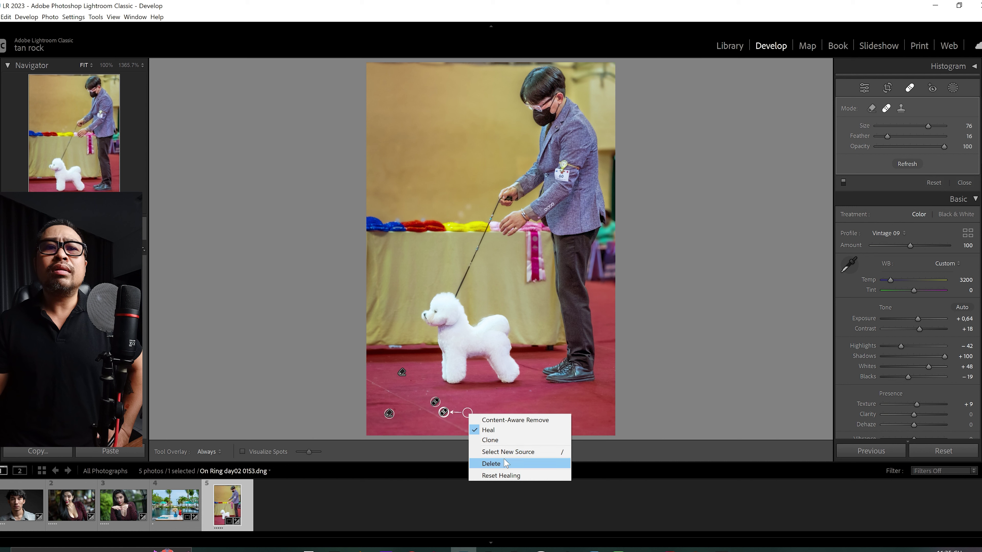
pyautogui.click(491, 463)
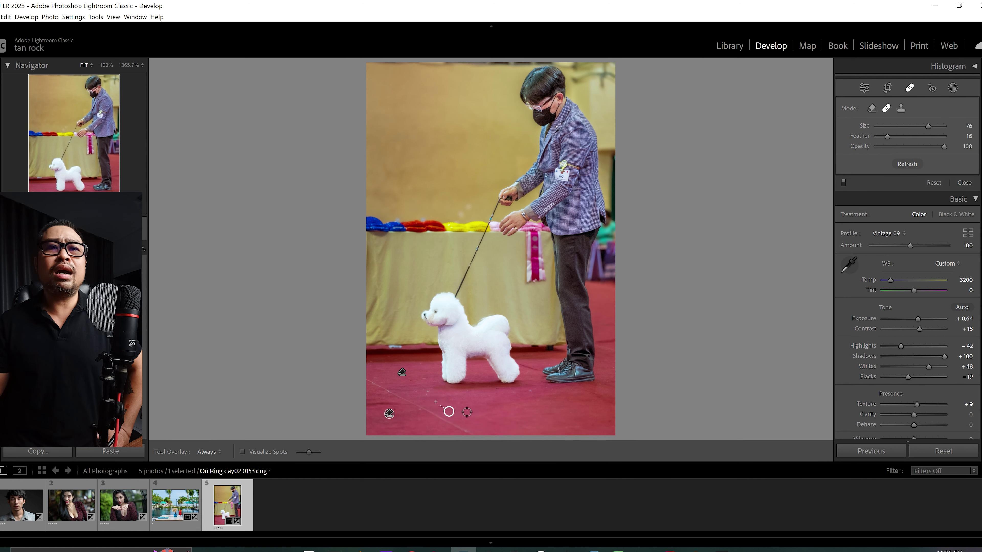
pyautogui.rightClick(435, 402)
pyautogui.click(478, 452)
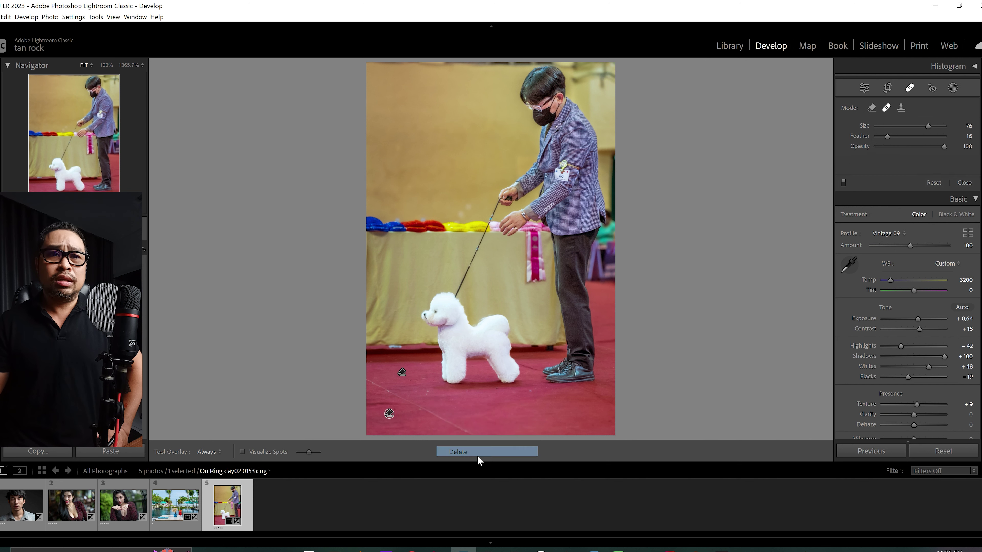
# Step: Remove the mark below the dog again with Content-Aware Remove and check it
pyautogui.click(871, 108)
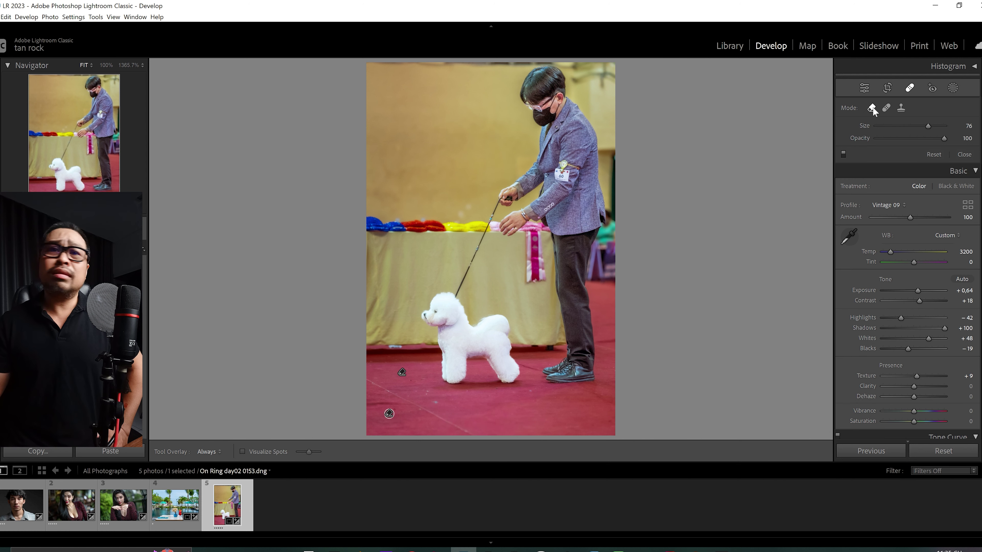
pyautogui.click(435, 402)
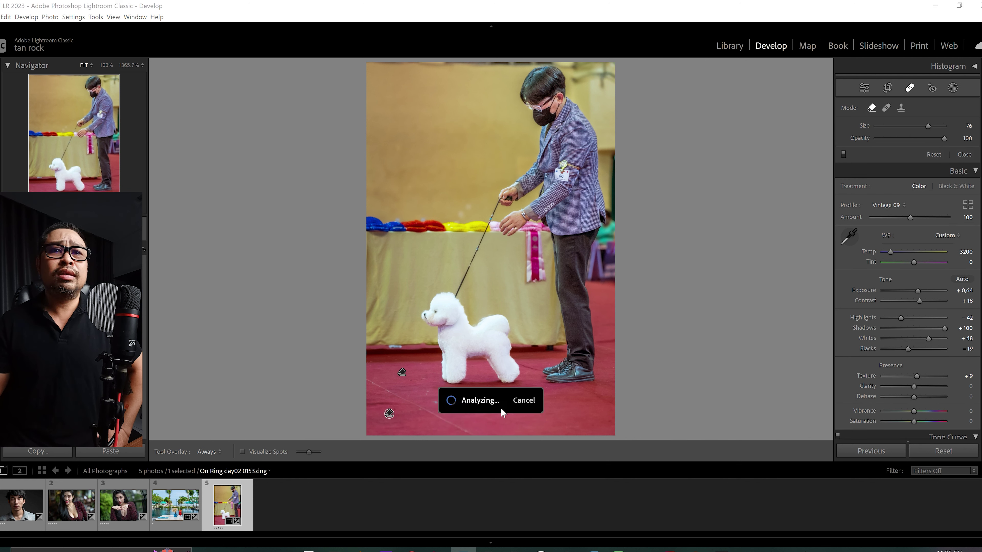
pyautogui.click(914, 90)
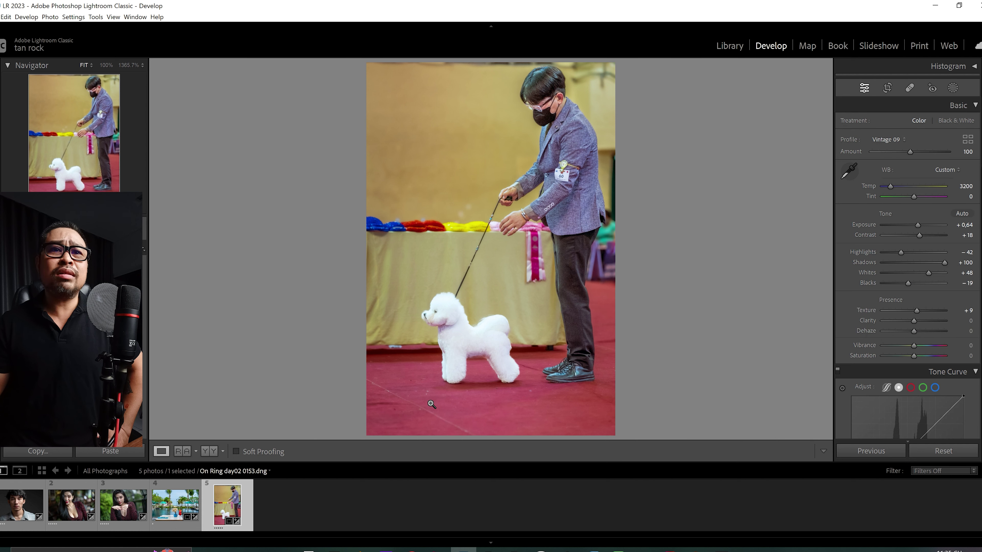
pyautogui.click(911, 88)
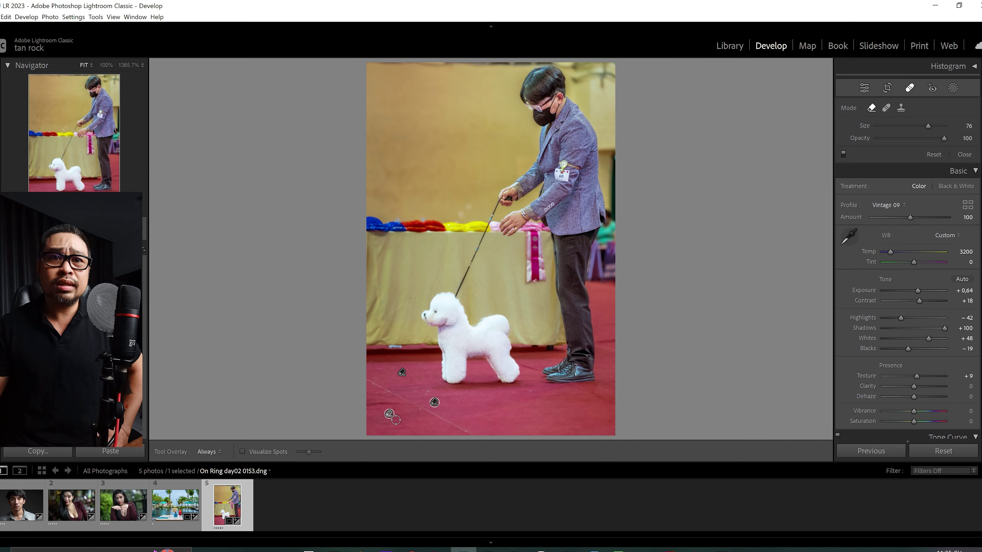
# Step: Remove two more marks left of the dog's front and at lower left, then switch to Clone mode
pyautogui.click(412, 379)
pyautogui.click(395, 408)
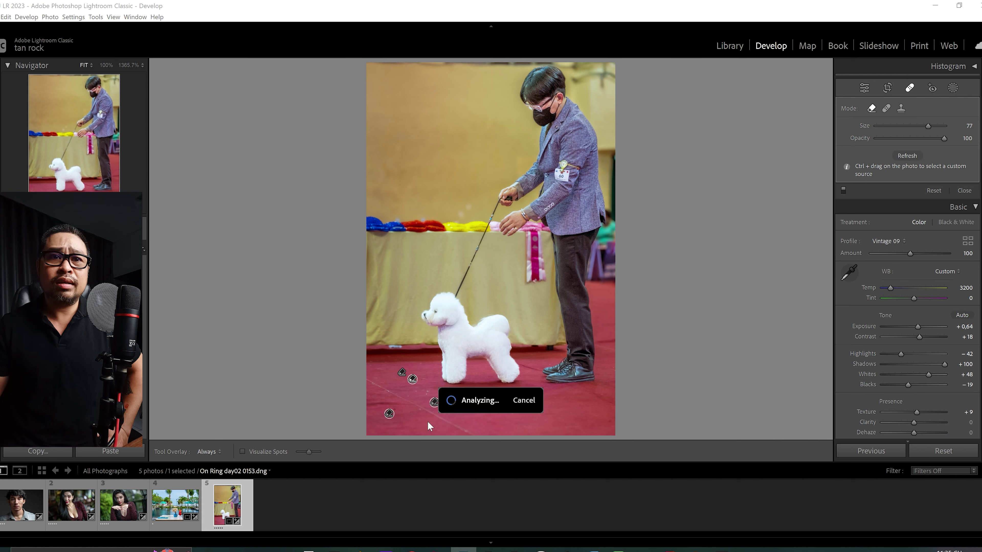
pyautogui.click(910, 89)
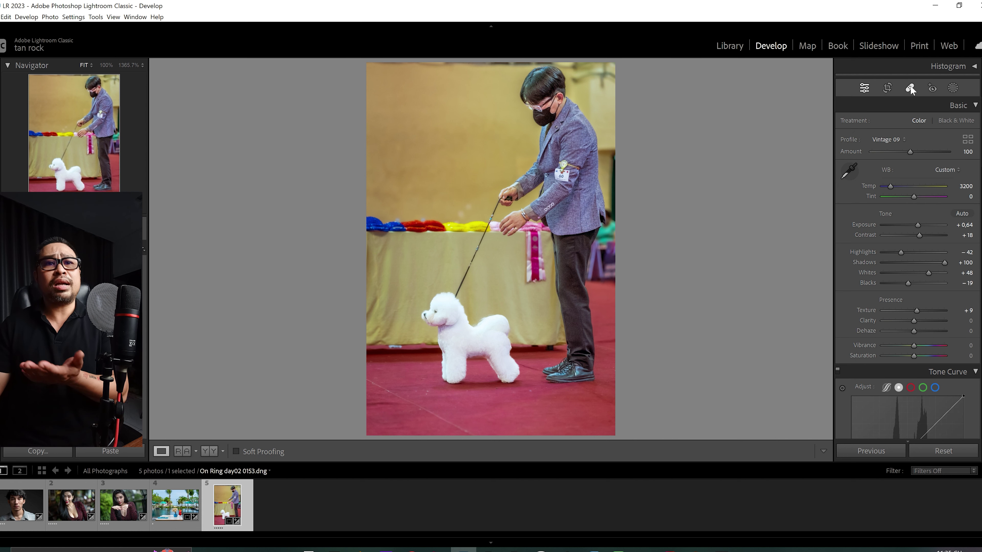
pyautogui.click(911, 88)
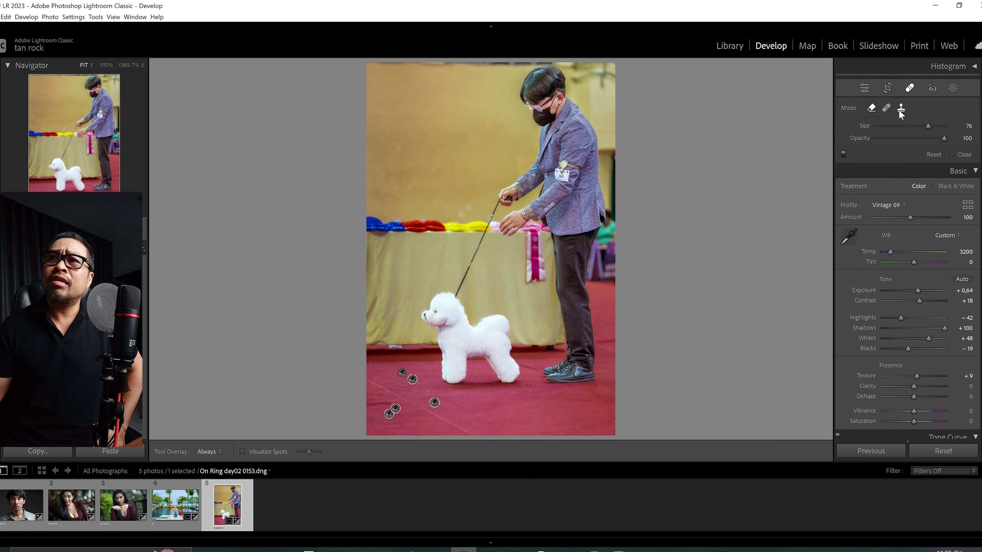
pyautogui.click(901, 109)
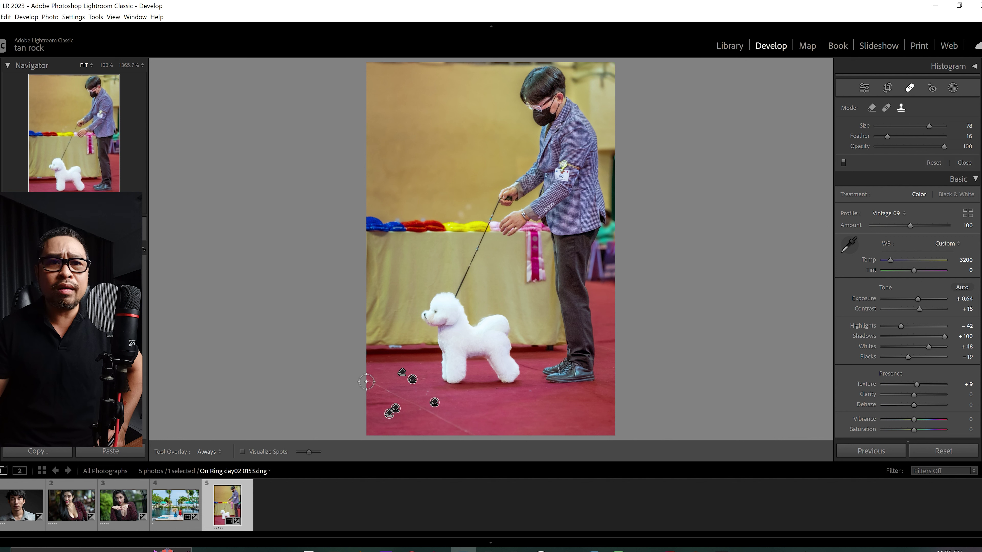
# Step: Paint a Clone stroke along the diagonal carpet mark, sourcing from carpet just below it
pyautogui.moveTo(368, 381); pyautogui.dragTo(481, 439)
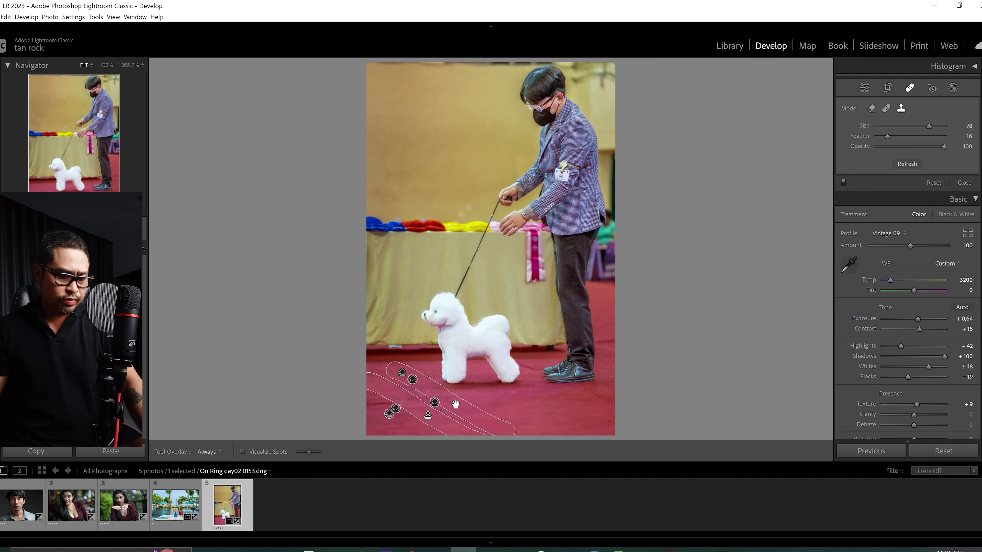
pyautogui.hotkey('ctrl', 'z')
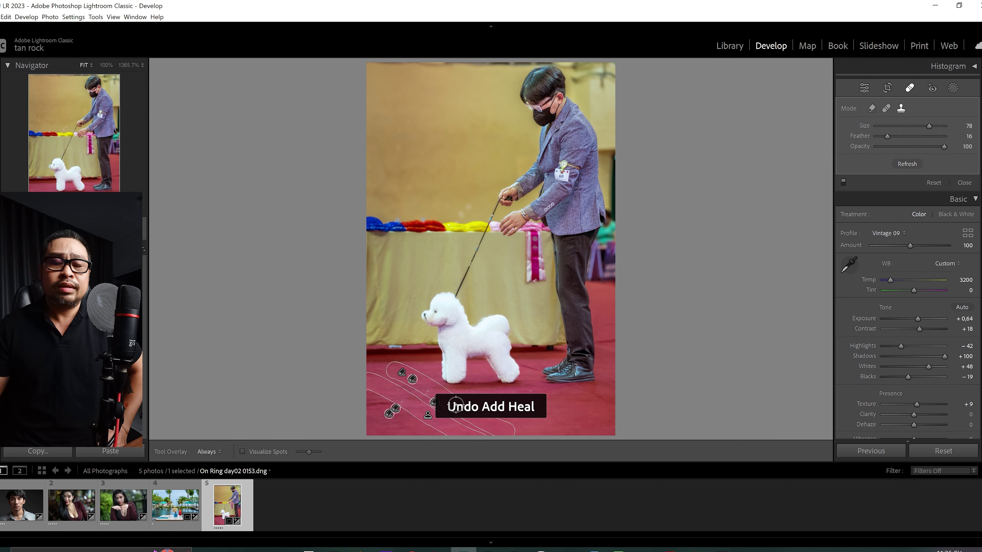
pyautogui.hotkey('ctrl', 'z')
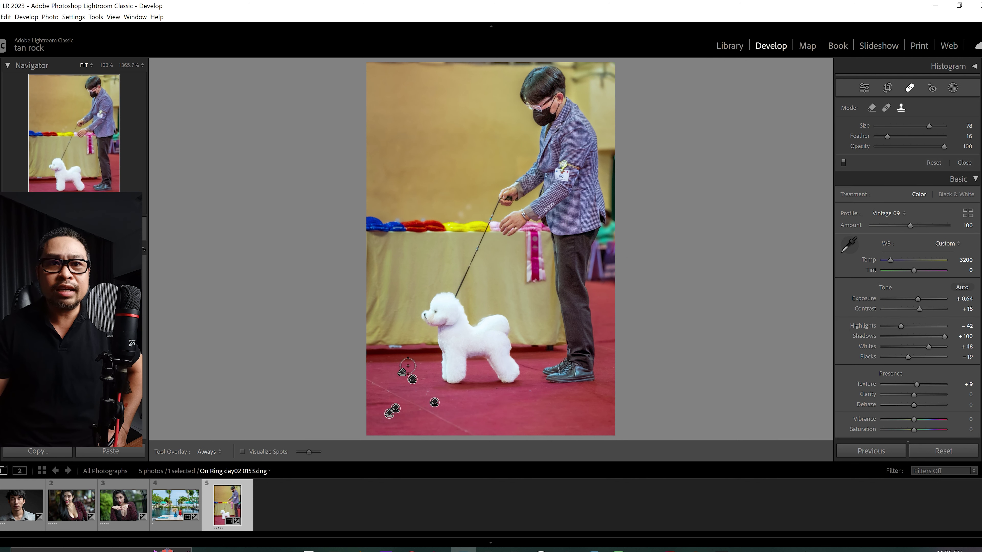
pyautogui.moveTo(387, 360); pyautogui.dragTo(428, 378)
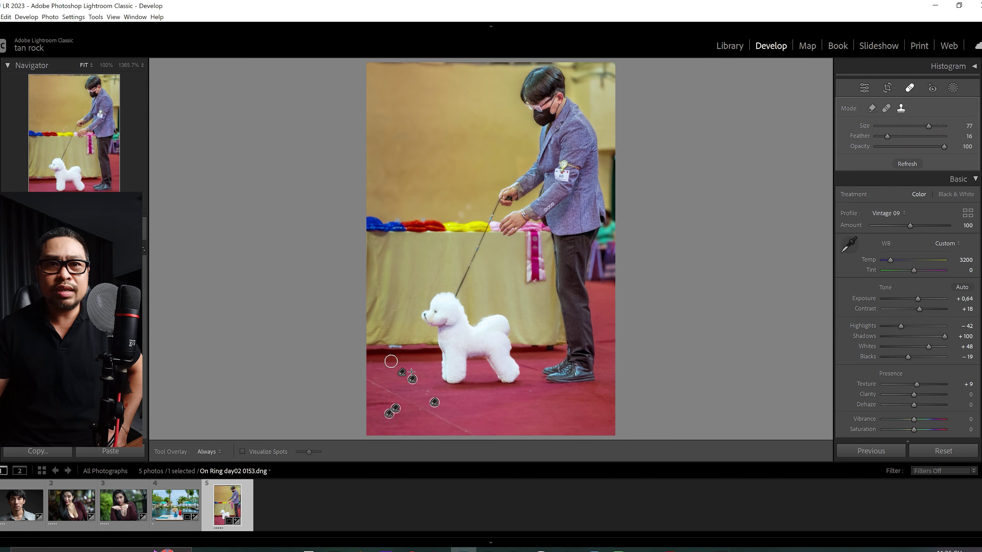
pyautogui.moveTo(488, 412); pyautogui.dragTo(527, 431)
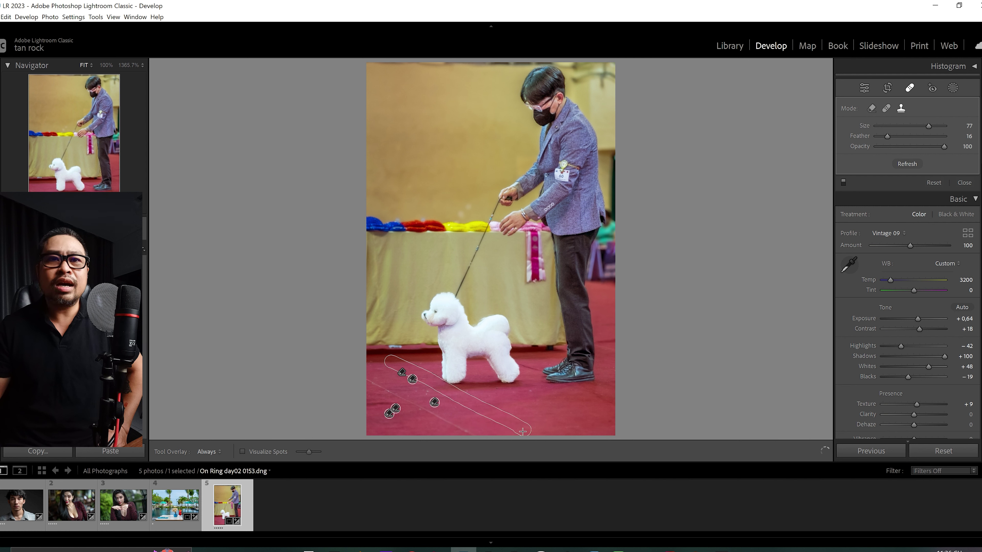
pyautogui.moveTo(523, 431); pyautogui.dragTo(520, 430)
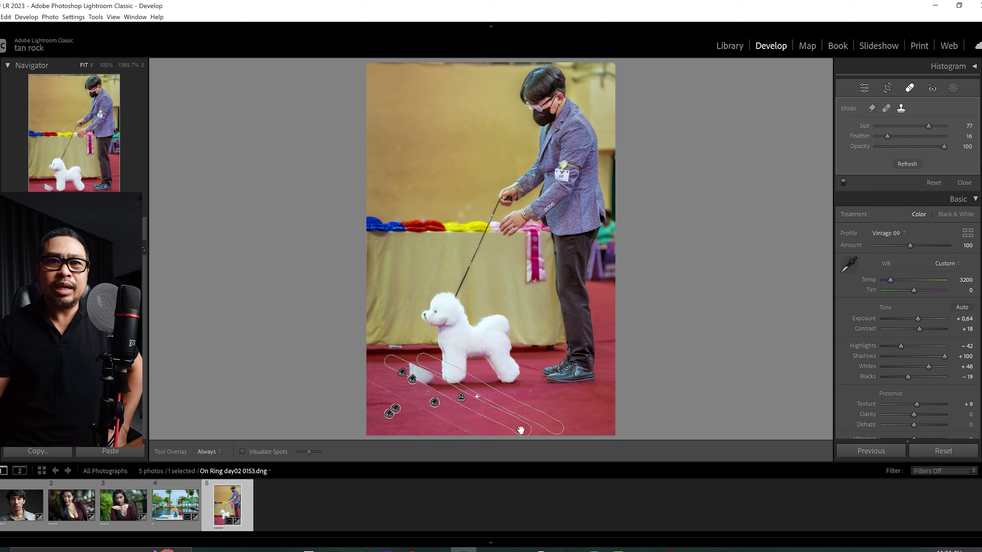
pyautogui.moveTo(469, 401); pyautogui.dragTo(429, 412)
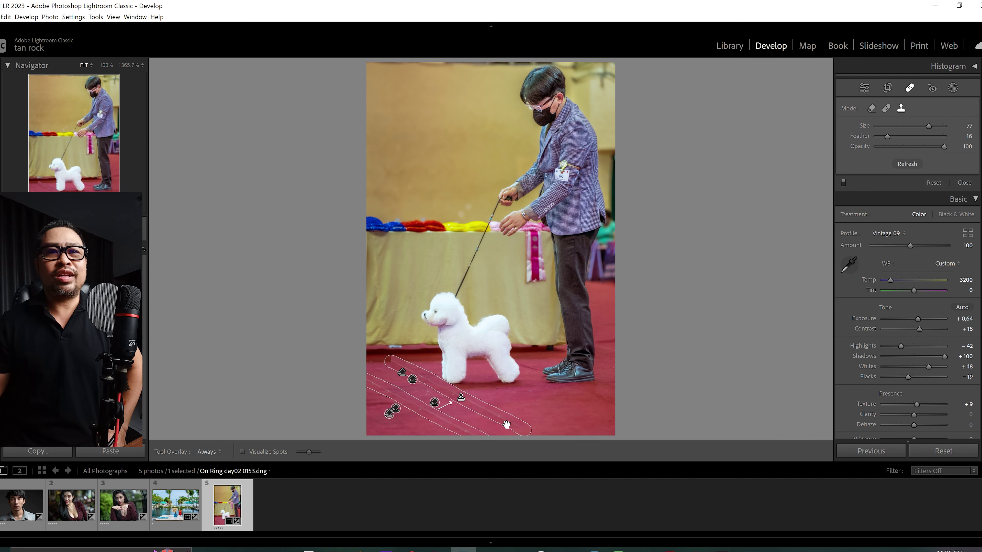
pyautogui.rightClick(478, 409)
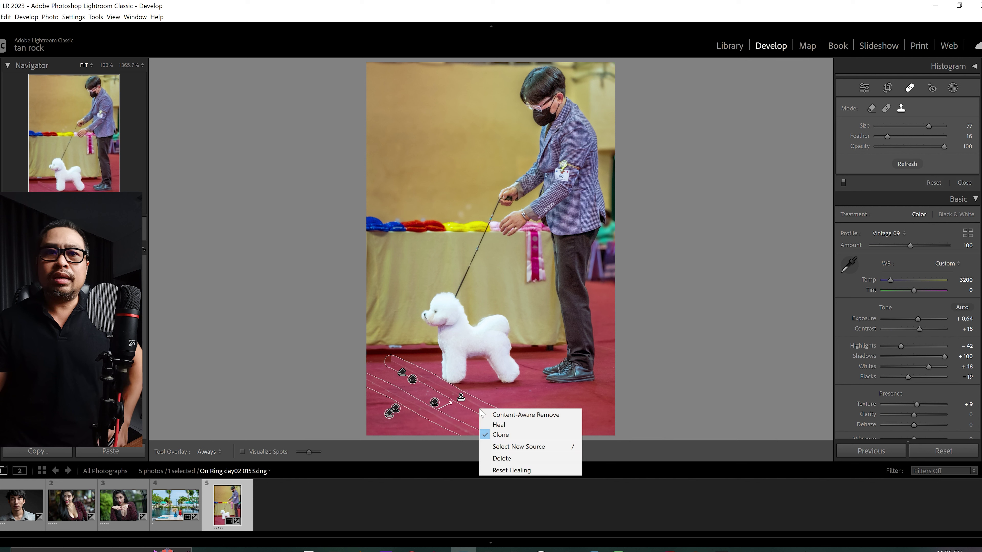
# Step: Replace the clone spot with a Content-Aware Remove stroke over the diagonal floor line
pyautogui.click(508, 458)
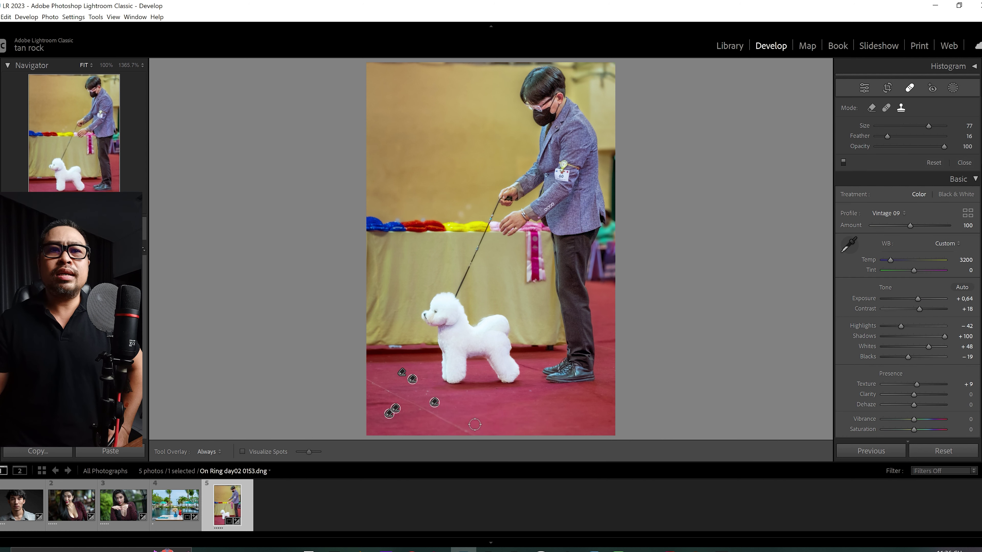
pyautogui.click(869, 110)
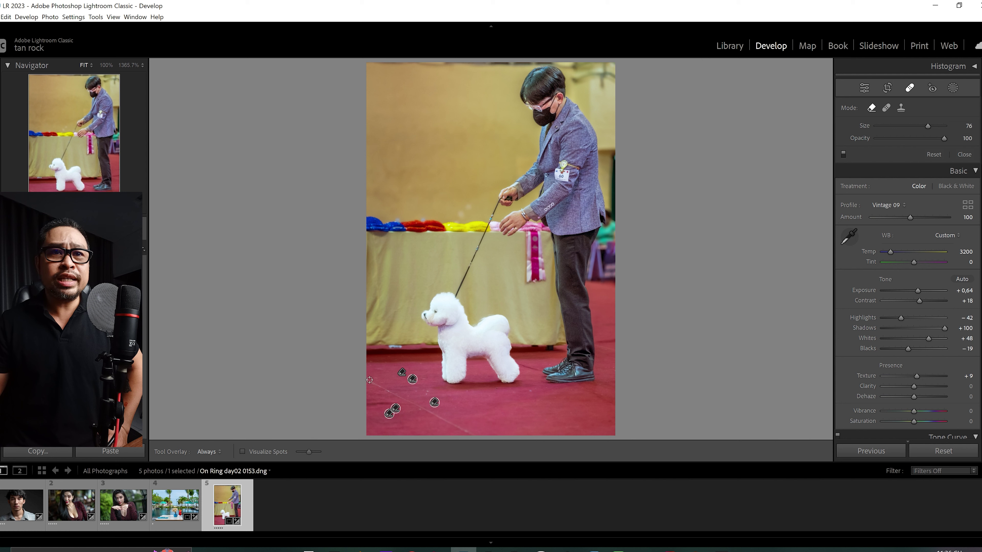
pyautogui.moveTo(367, 380); pyautogui.dragTo(379, 387)
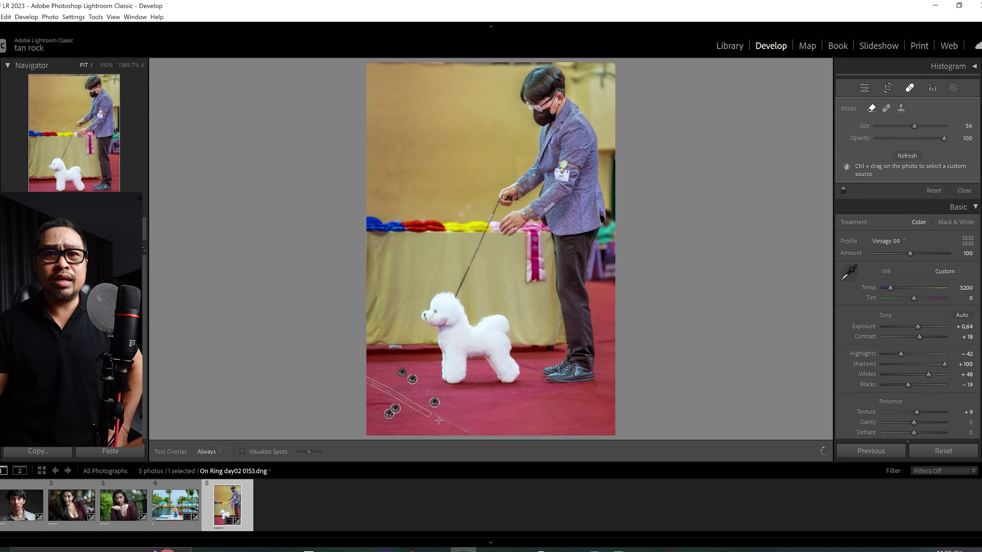
pyautogui.moveTo(480, 439); pyautogui.dragTo(480, 442)
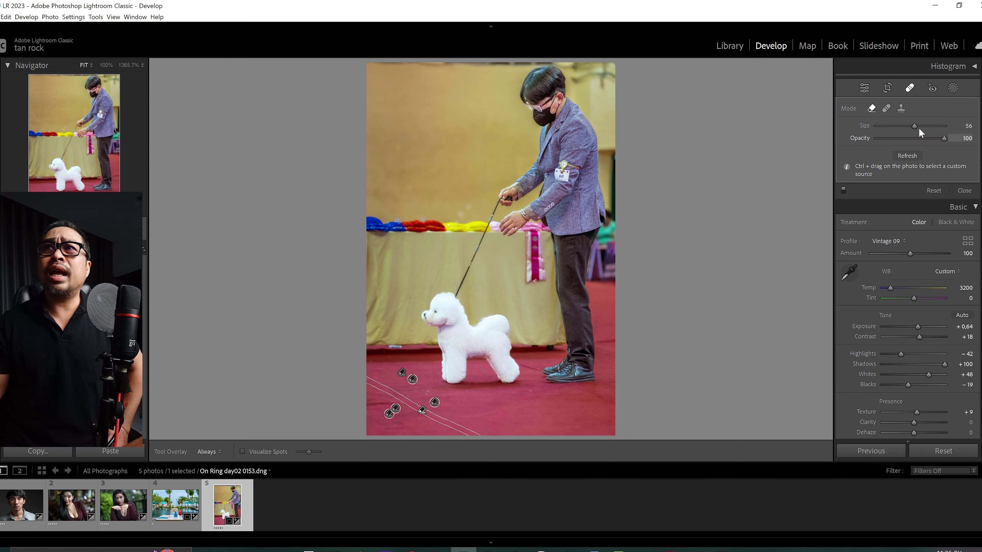
pyautogui.click(910, 89)
pyautogui.click(910, 88)
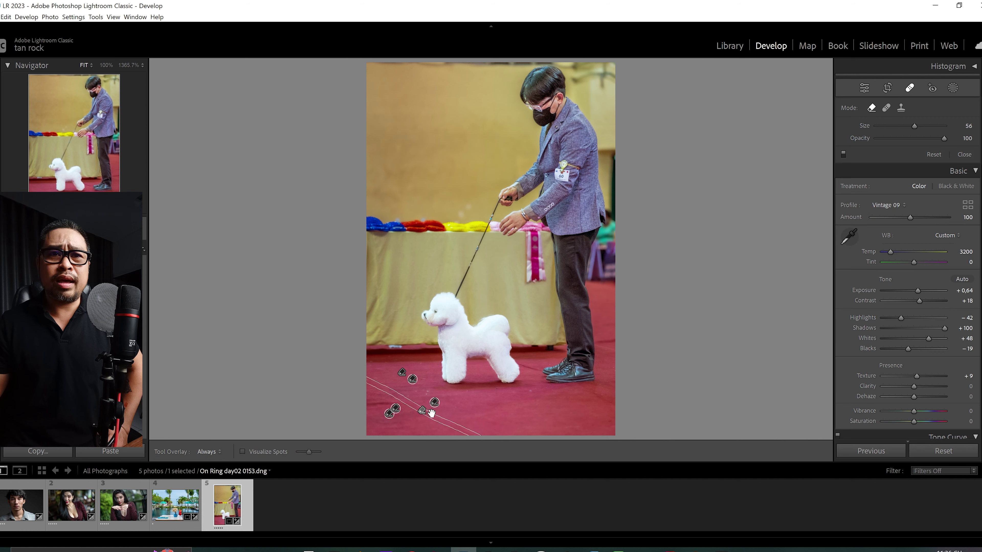
# Step: Delete the unwanted removal spot and repaint removal along the diagonal line
pyautogui.rightClick(429, 415)
pyautogui.click(445, 461)
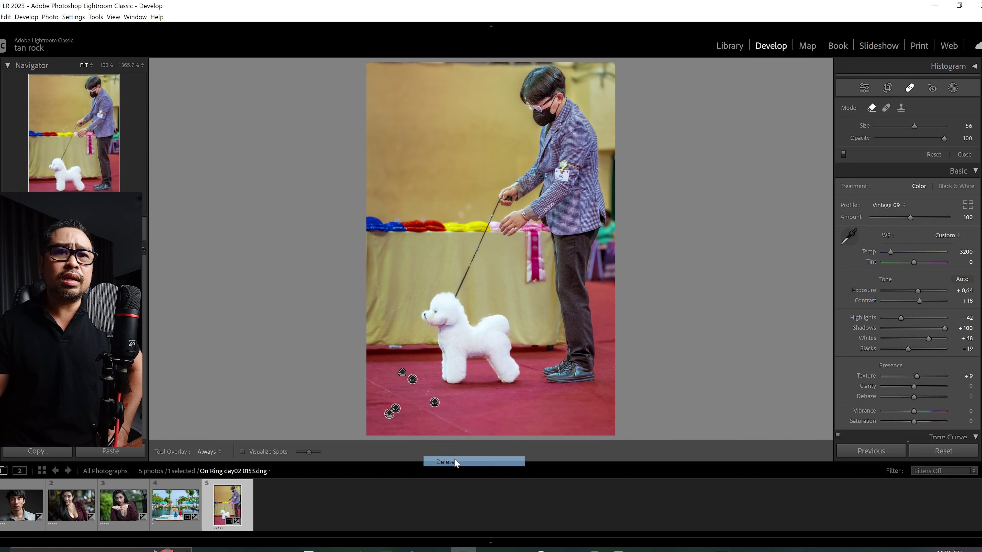
pyautogui.moveTo(368, 379); pyautogui.dragTo(390, 393)
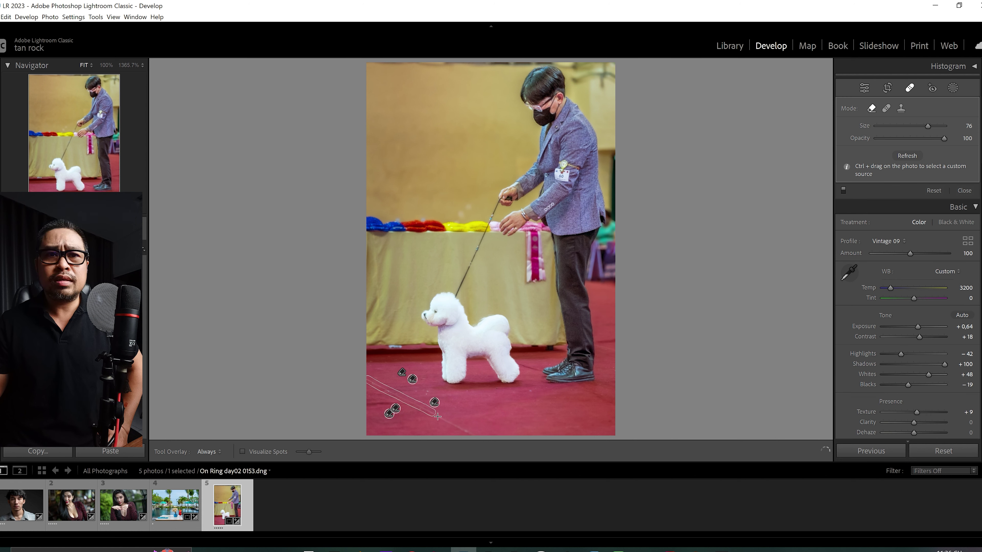
pyautogui.moveTo(477, 440); pyautogui.dragTo(478, 436)
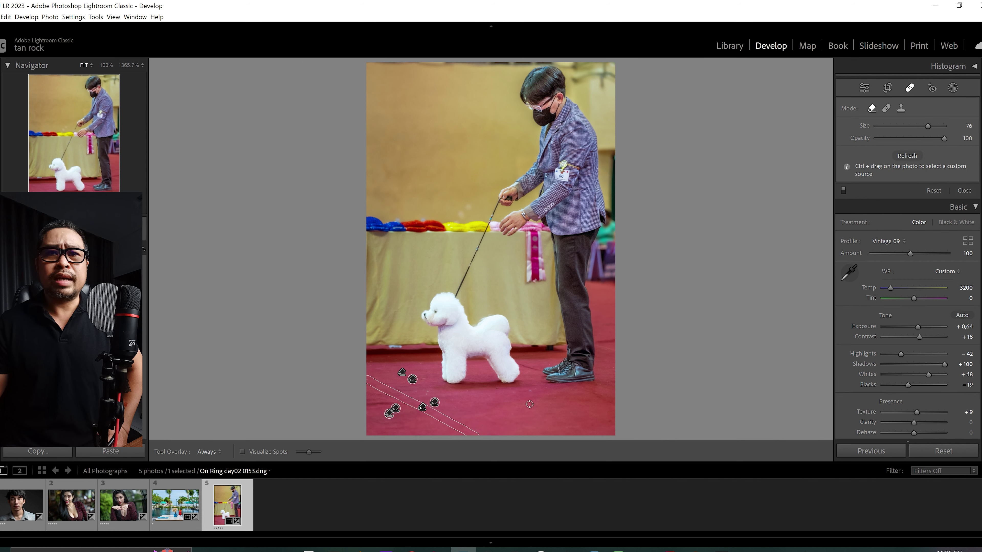
# Step: Remove six small scattered marks on the carpet around the dog
pyautogui.click(493, 388)
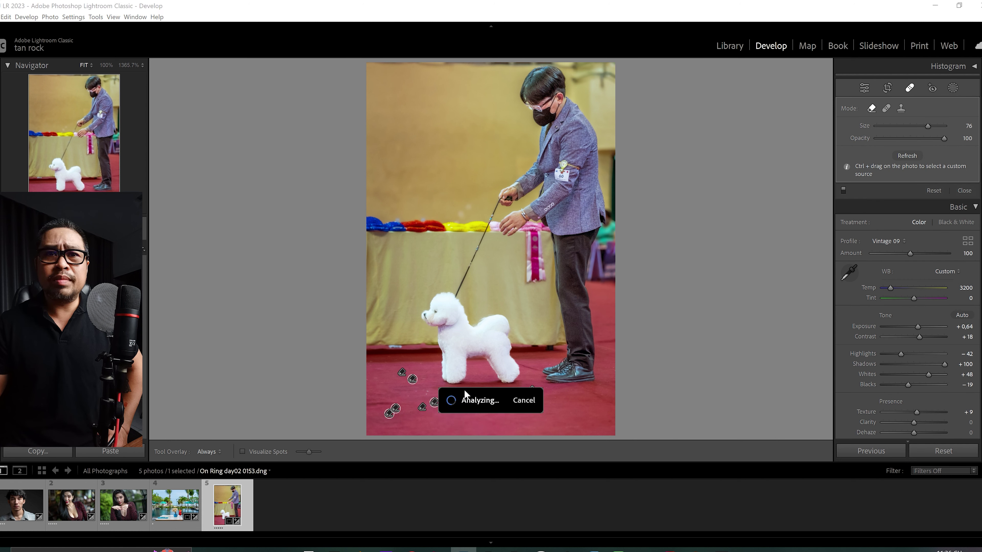
pyautogui.click(465, 389)
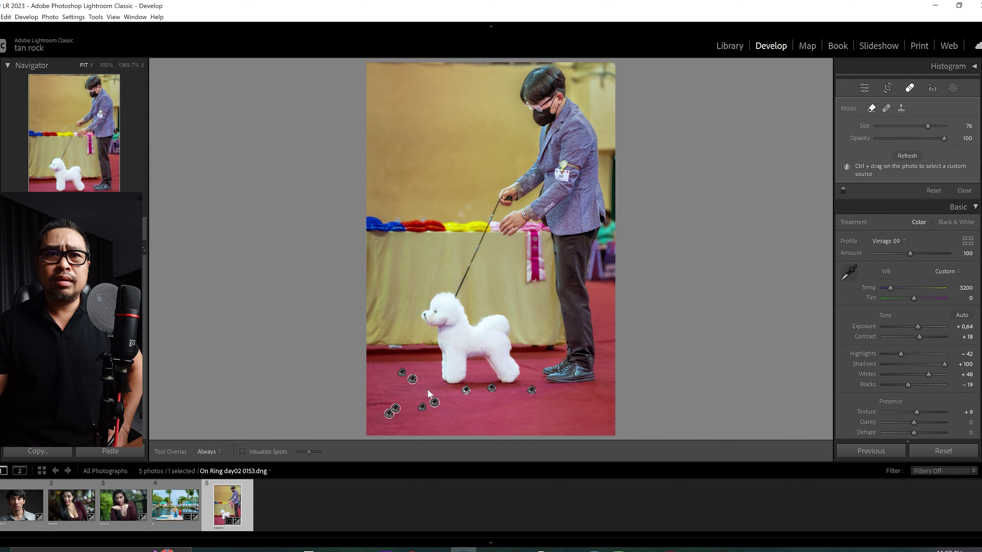
pyautogui.click(427, 395)
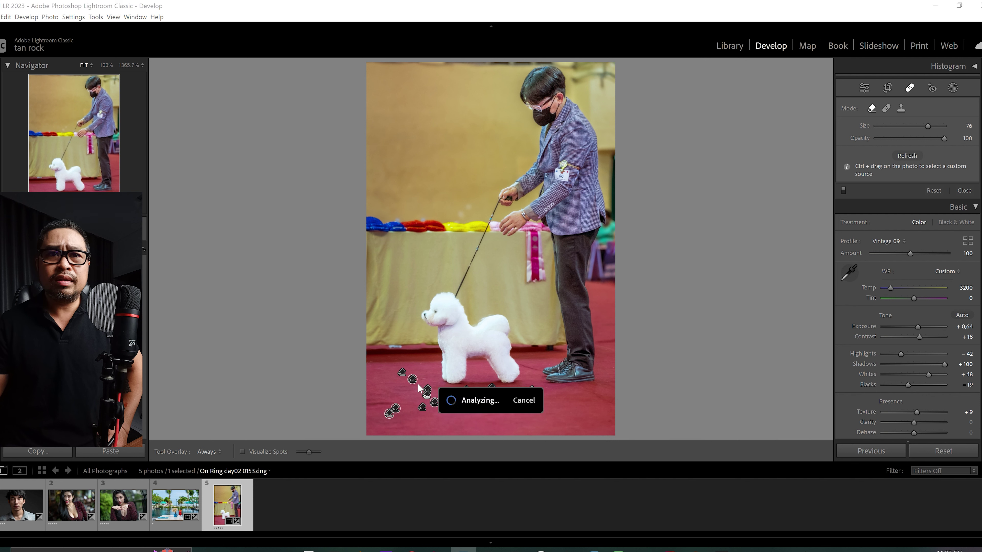
pyautogui.click(423, 380)
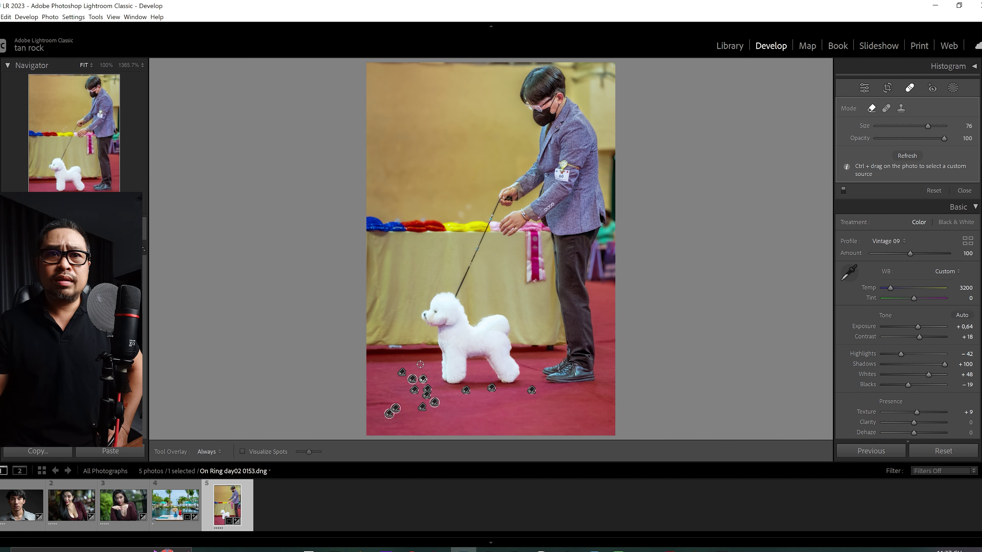
pyautogui.click(375, 369)
pyautogui.click(406, 395)
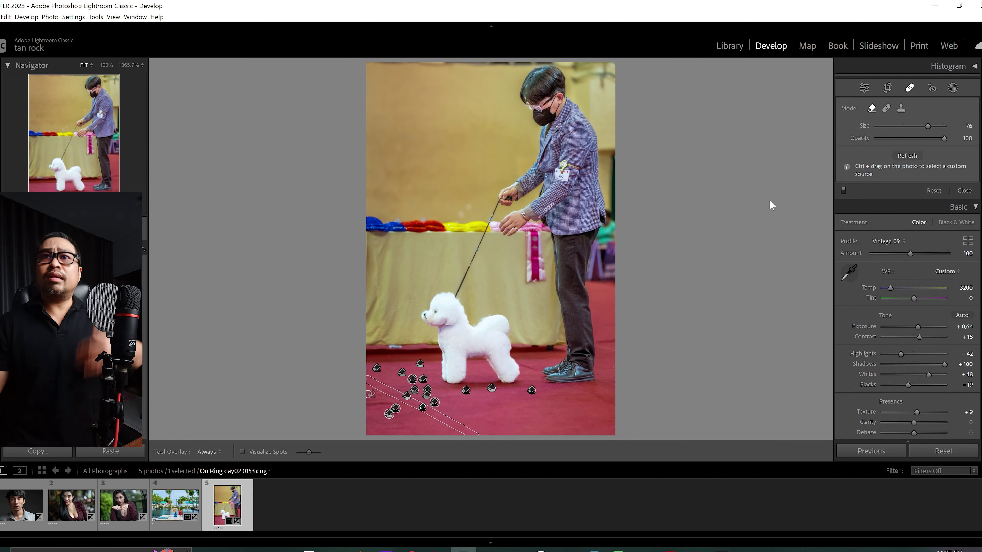
# Step: Convert the photo to Black & White (Adobe Monochrome) and go to the Facebook profile
pyautogui.click(910, 90)
pyautogui.click(957, 120)
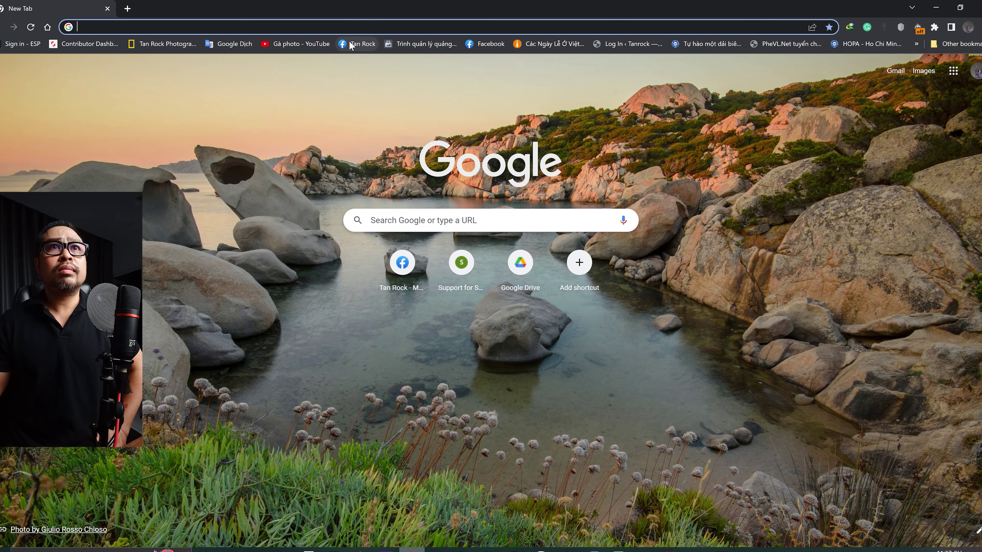
pyautogui.click(351, 44)
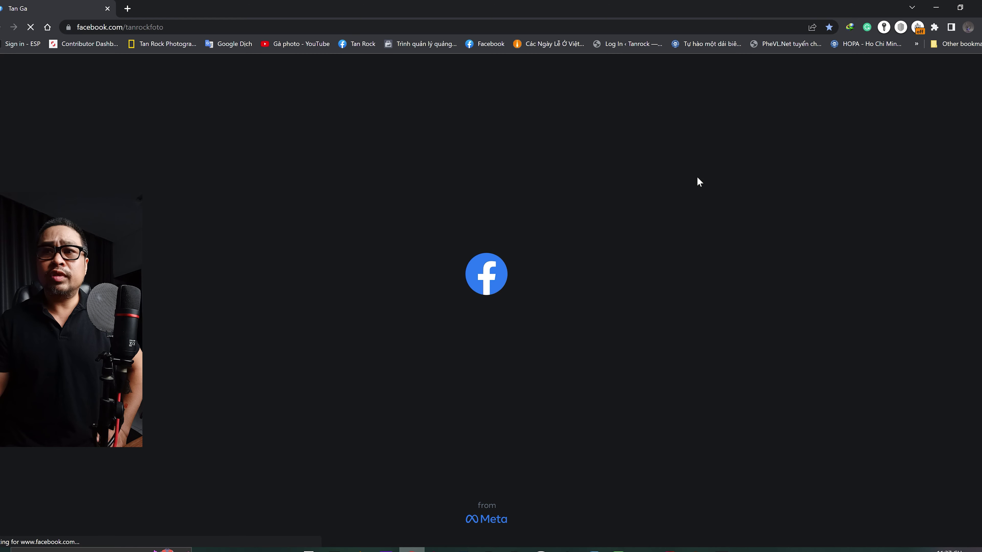
# Step: Scroll to the black-and-white dog post, open the photo full size, then minimize the browser
pyautogui.scroll(-2, 704, 189)
pyautogui.scroll(-5, 703, 189)
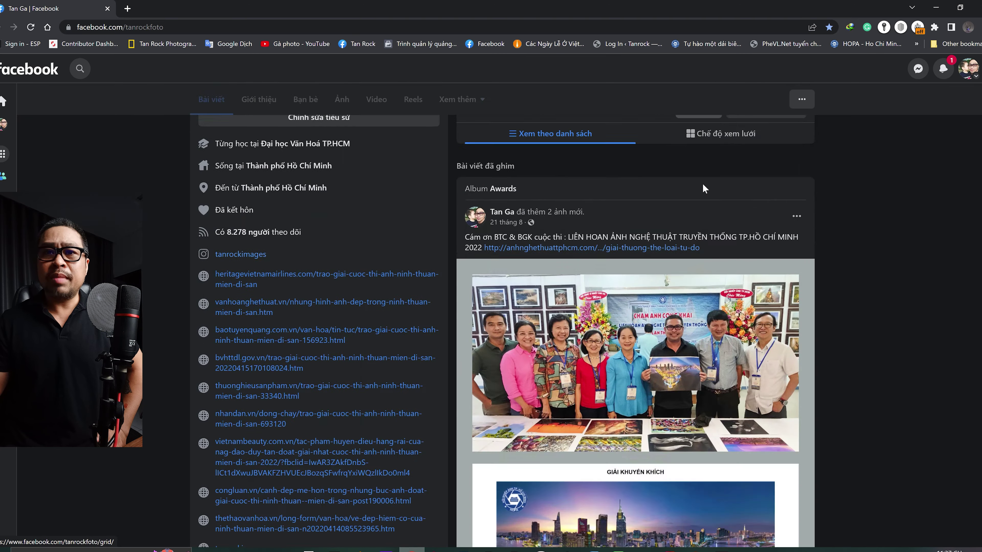
pyautogui.scroll(-5, 704, 189)
pyautogui.scroll(-8, 702, 189)
pyautogui.scroll(-8, 701, 189)
pyautogui.scroll(-2, 702, 189)
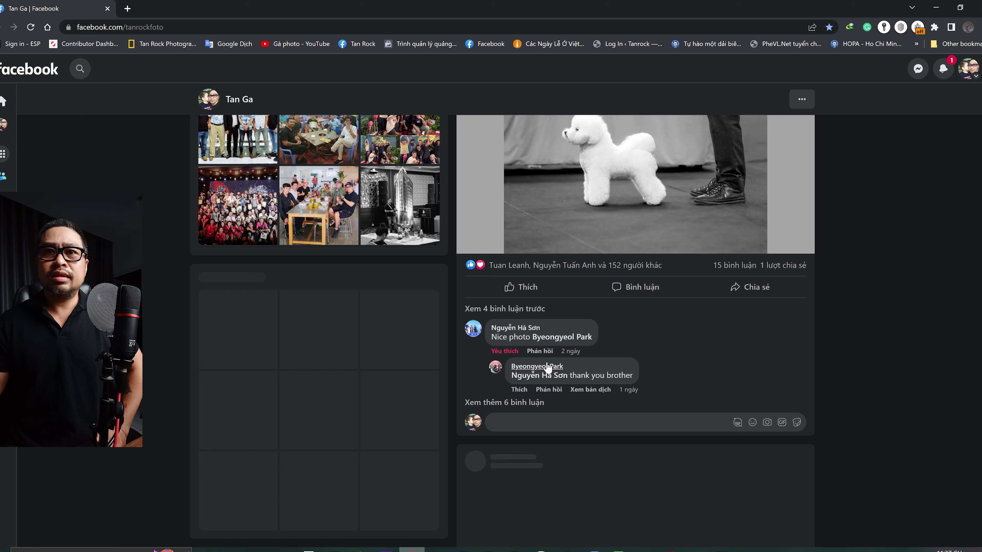
pyautogui.scroll(1, 548, 367)
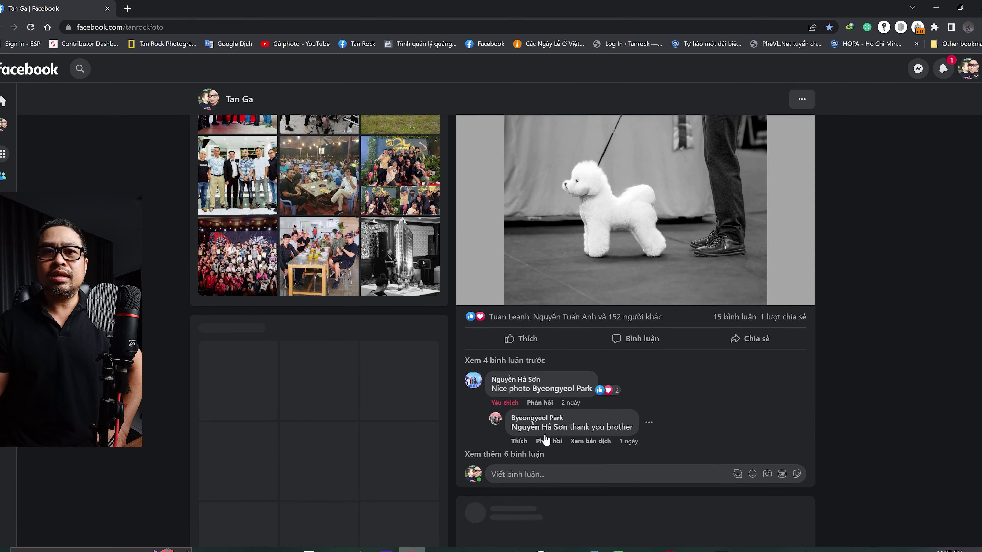
pyautogui.scroll(3, 607, 342)
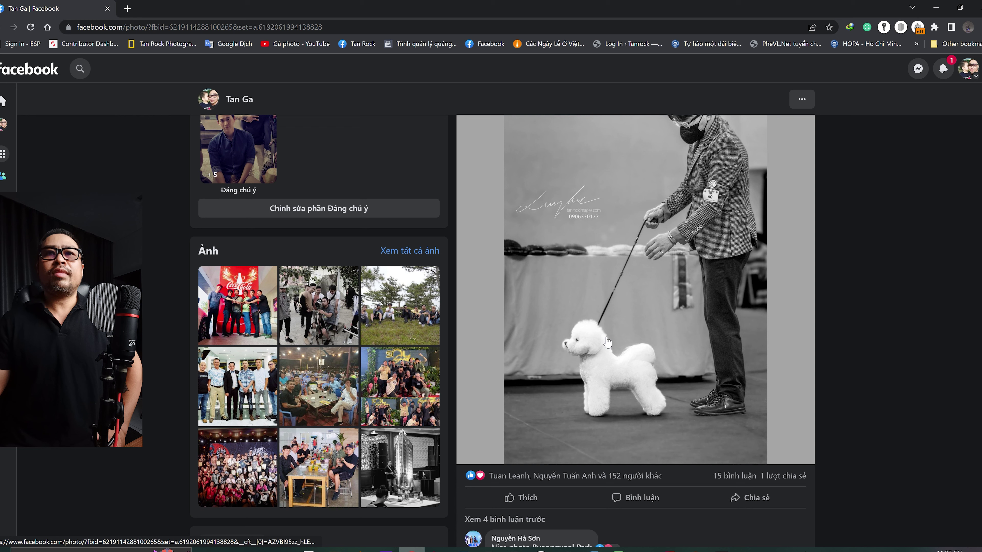
pyautogui.click(608, 344)
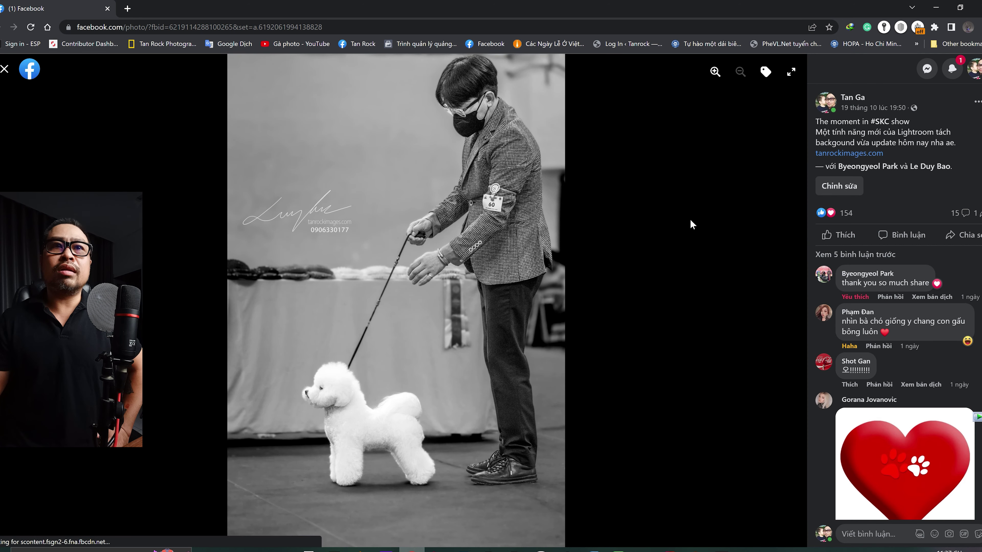
pyautogui.click(939, 8)
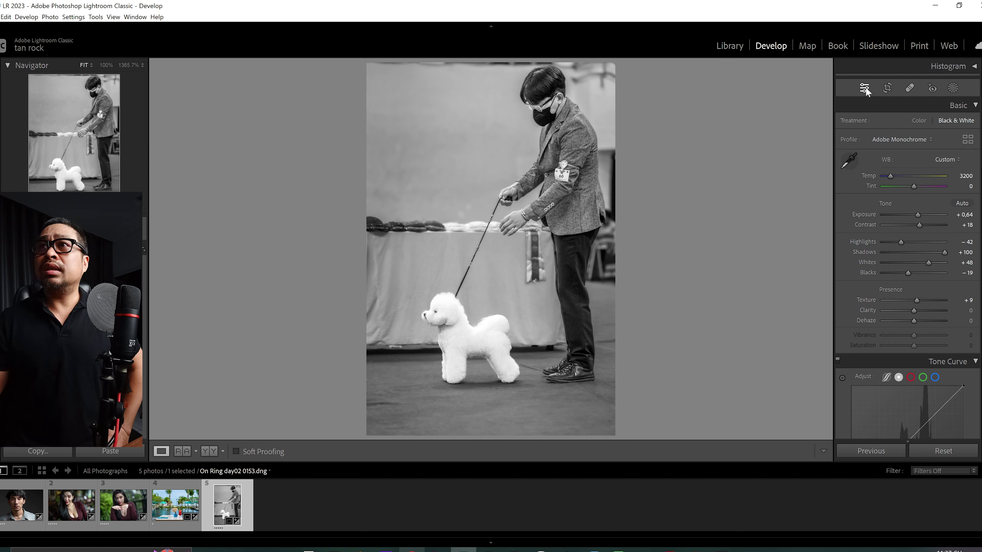
# Step: Open the Crop tool, then the Masking panel on portrait FongLuu 0328.dng
pyautogui.click(887, 89)
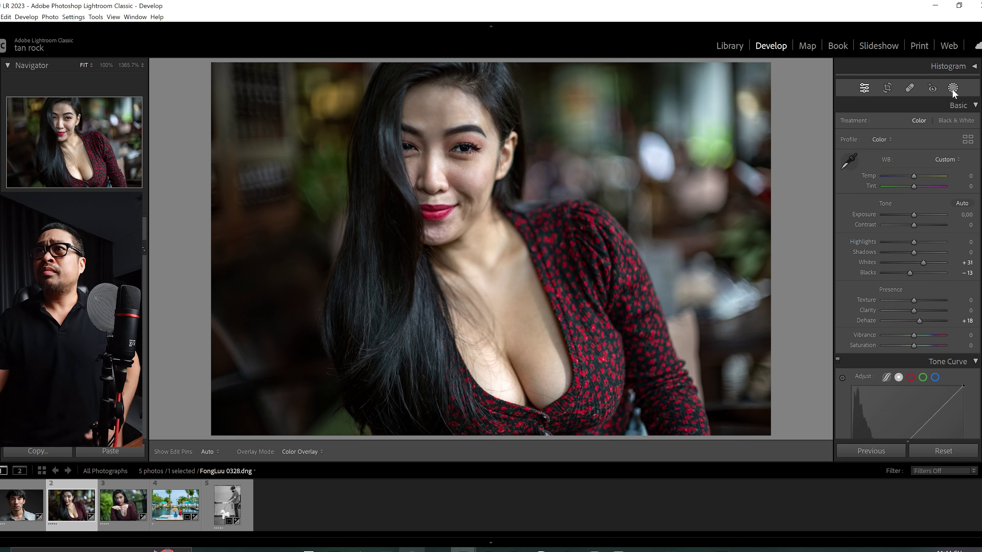
pyautogui.click(952, 89)
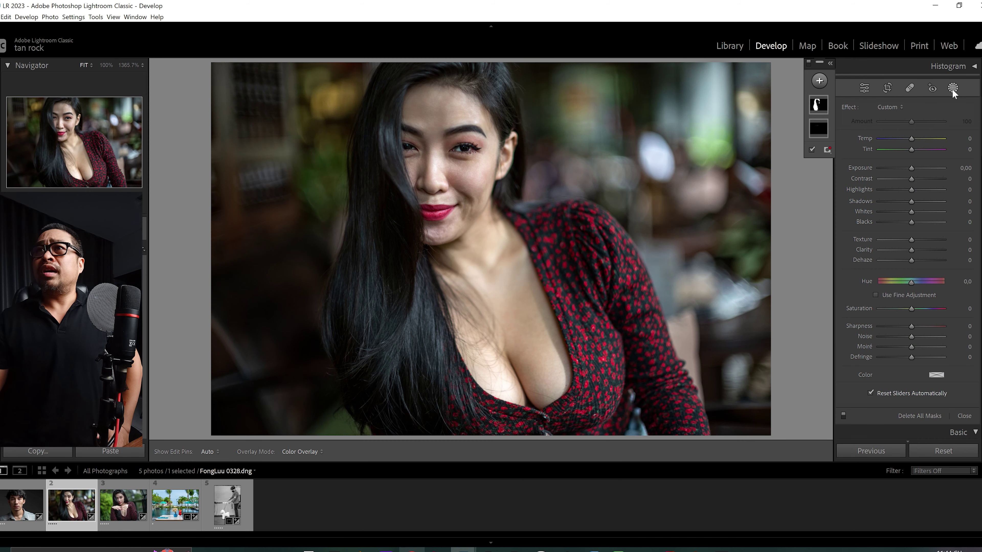